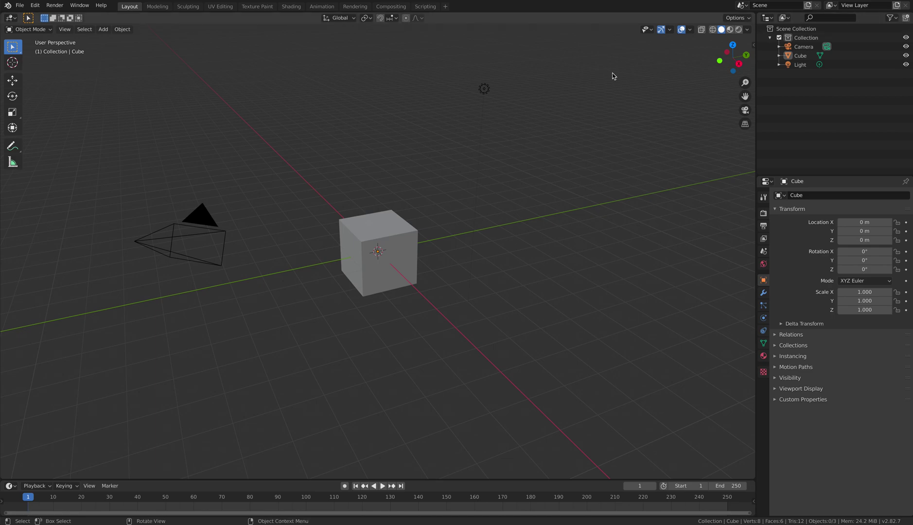
Step: Start the Shortcut VUr add-on and set its dock position to Center
left_click(614, 149)
left_click(753, 44)
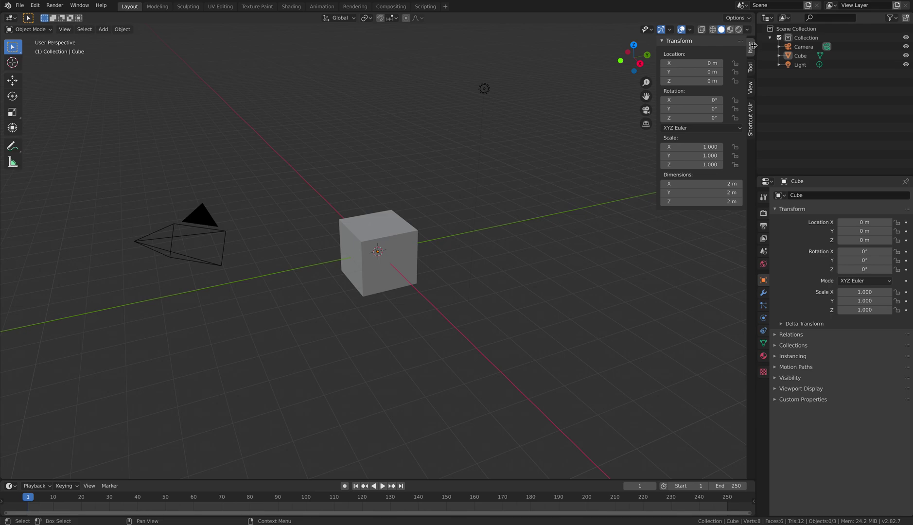
left_click(750, 119)
left_click(710, 55)
left_click(696, 68)
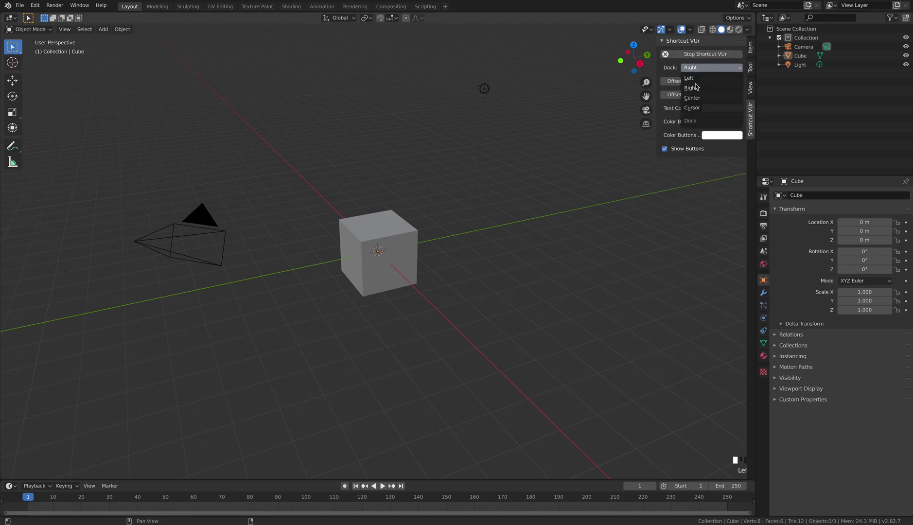
left_click(696, 97)
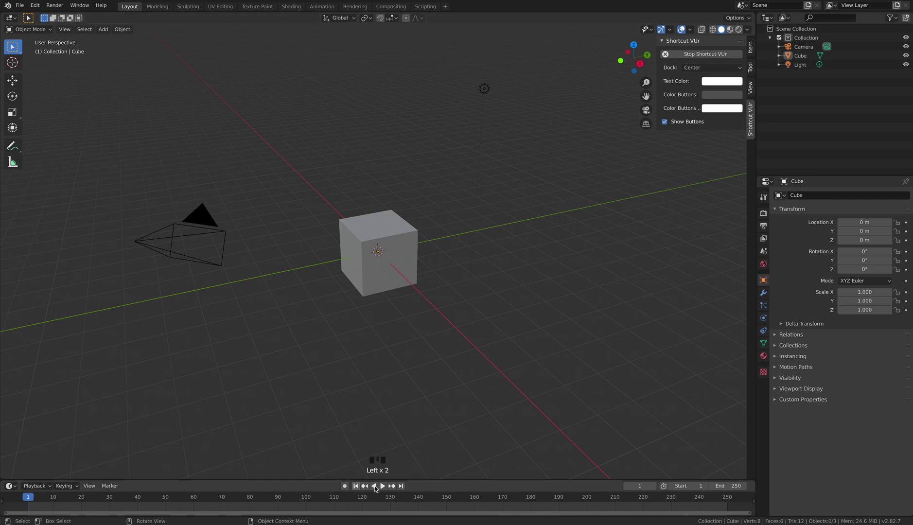
Step: Scale all the default objects together to about 0.962
left_click(401, 374)
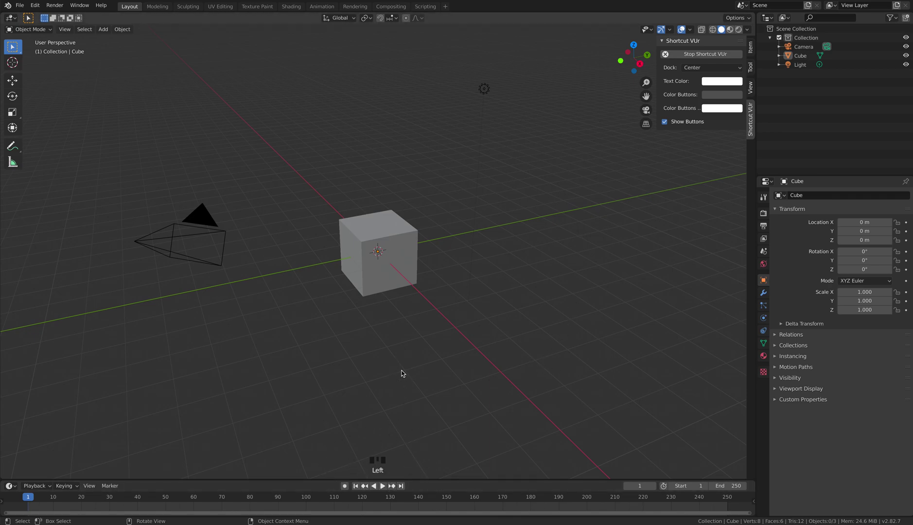
right_click(402, 374)
right_click(507, 327)
key("a")
key("s")
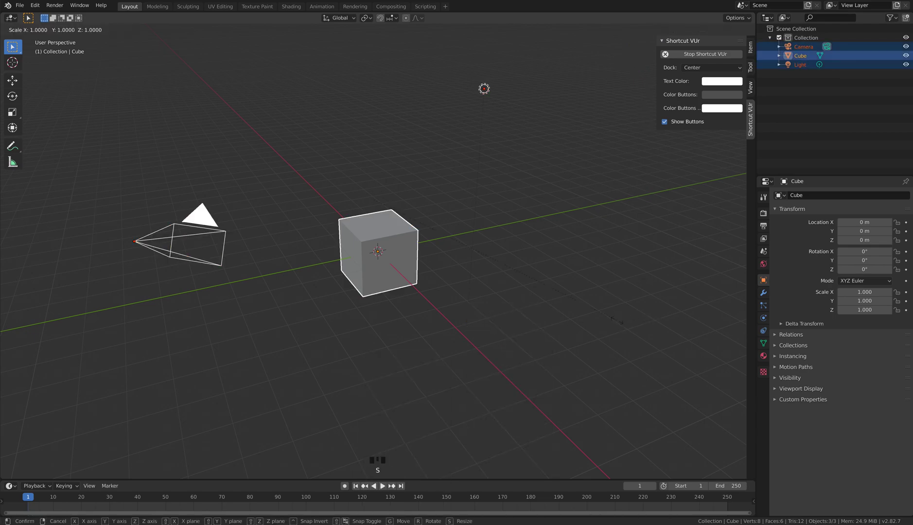
left_click(594, 325)
left_click(541, 340)
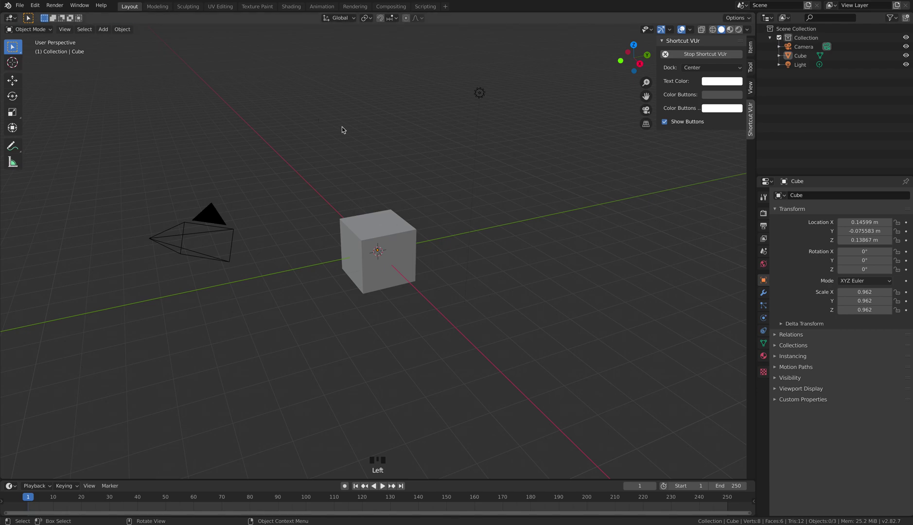
Step: Delete the default camera, cube and light from the scene
left_click_drag(135, 164, 219, 229)
left_click_drag(98, 58, 602, 352)
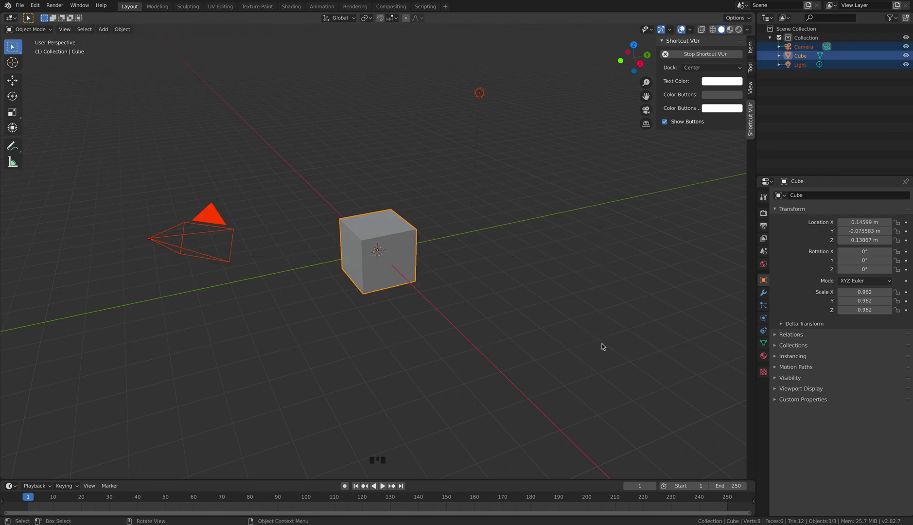
key("x")
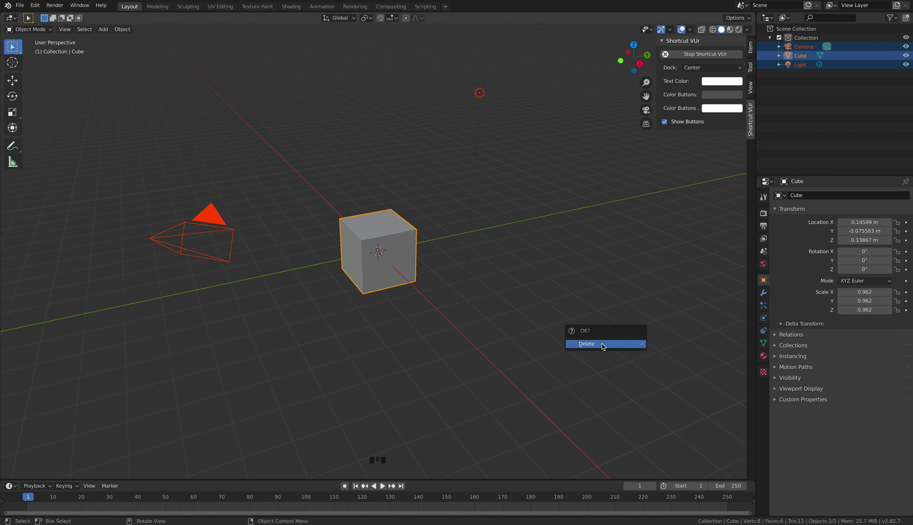
left_click(602, 344)
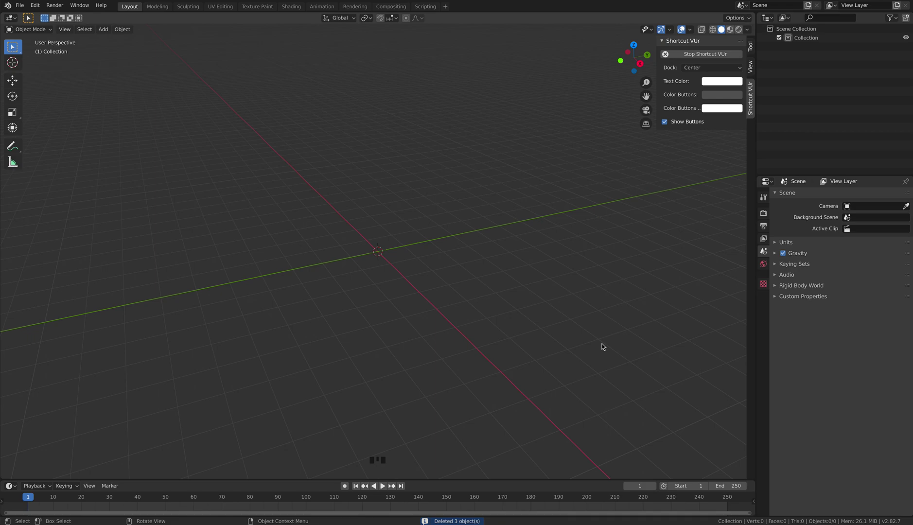
Step: Import the STL file Fish-normal-final (1).STL from the BlenderSachihoko folder on the Desktop
middle_click_drag(601, 346, 577, 332)
scroll(539, 307, "down", 4)
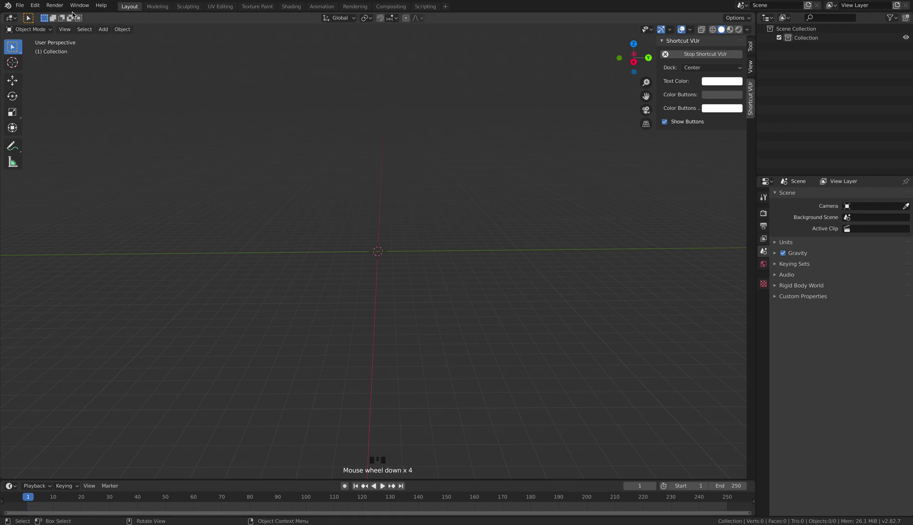
left_click(20, 6)
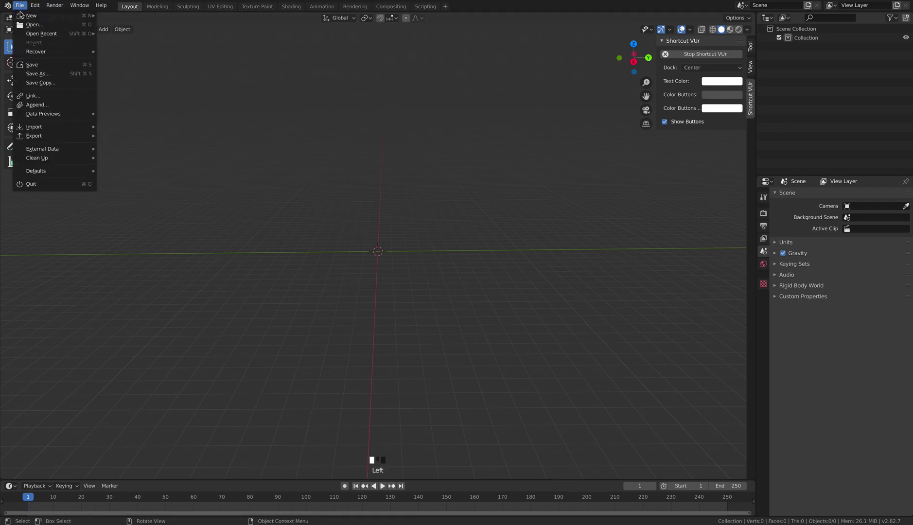
mouse_move(42, 128)
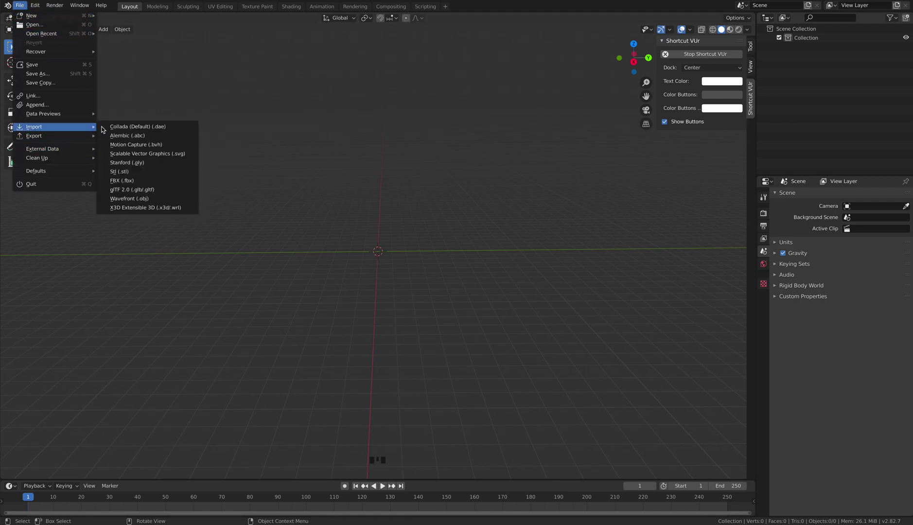
left_click(125, 174)
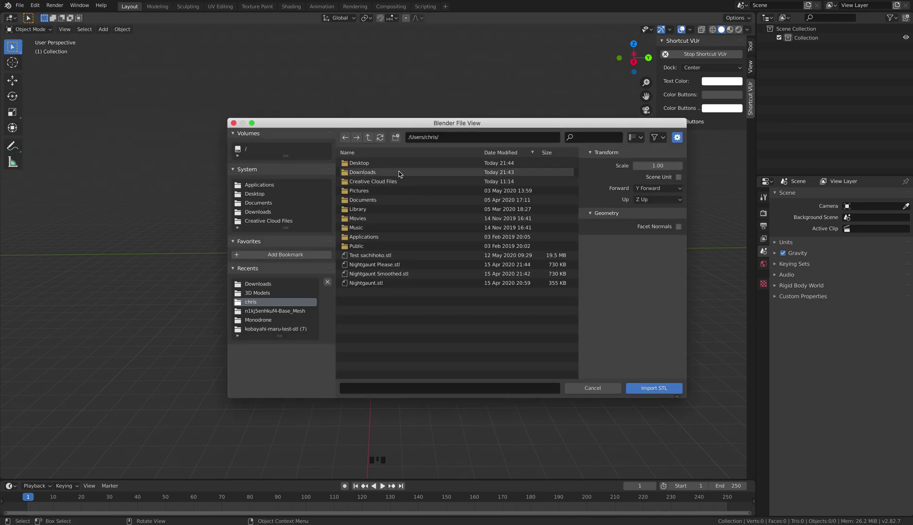
left_click(360, 164)
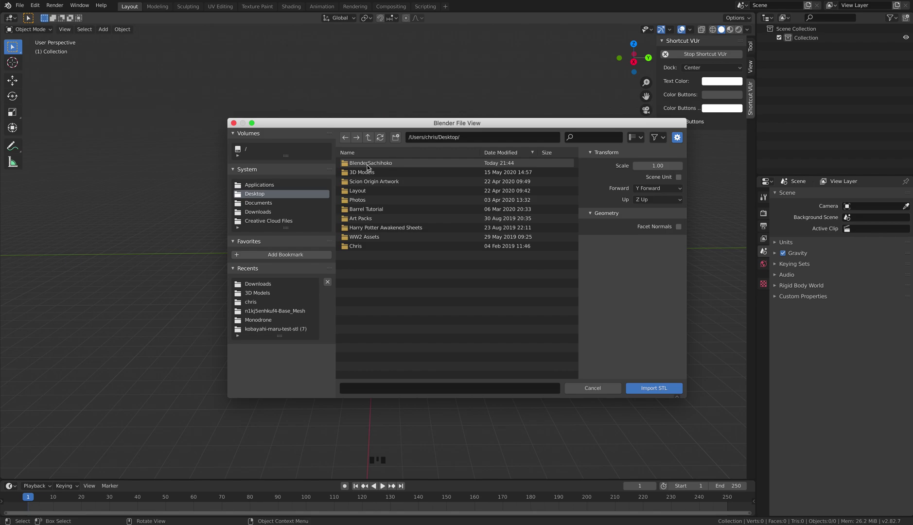
left_click(369, 164)
left_click(392, 166)
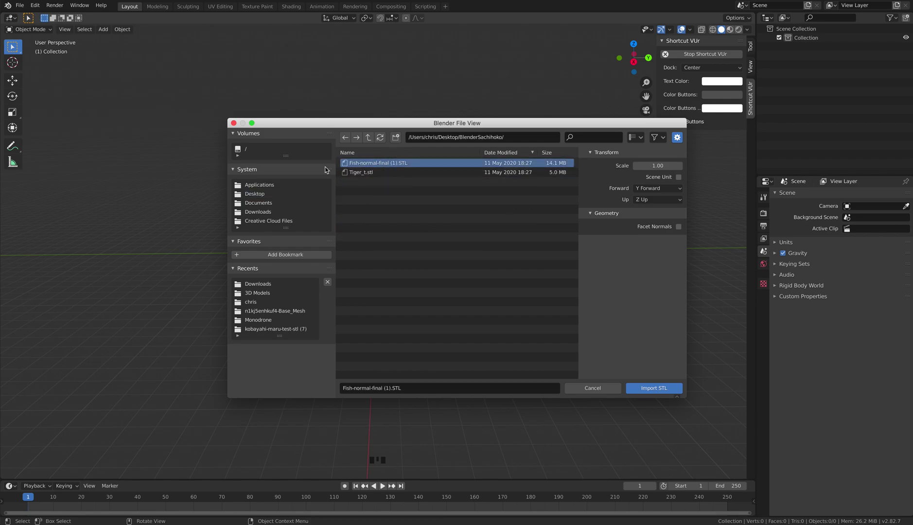
left_click(653, 392)
Step: Scale the imported fish uniformly down to about 0.227
scroll(347, 207, "down", 5)
scroll(347, 206, "down", 1)
middle_click_drag(365, 199, 457, 203)
key("KP_1")
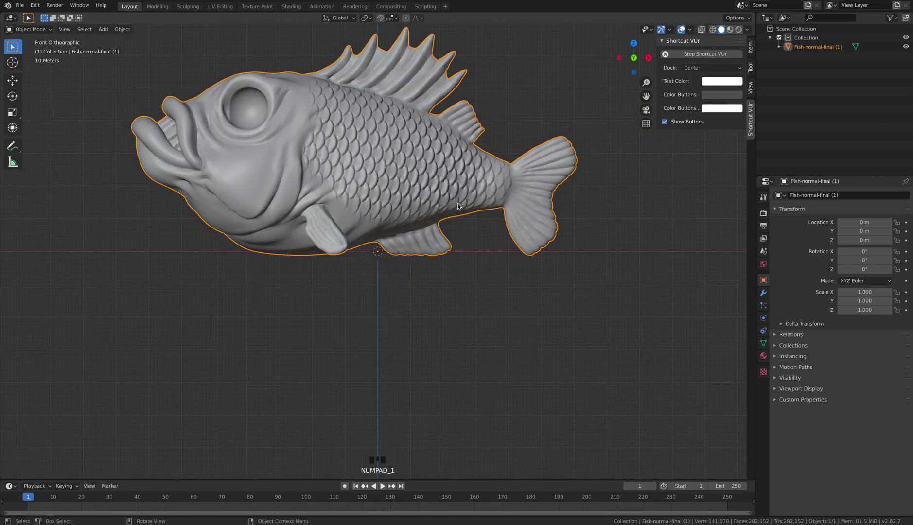
scroll(421, 199, "down", 2)
scroll(421, 199, "up", 3)
key("s")
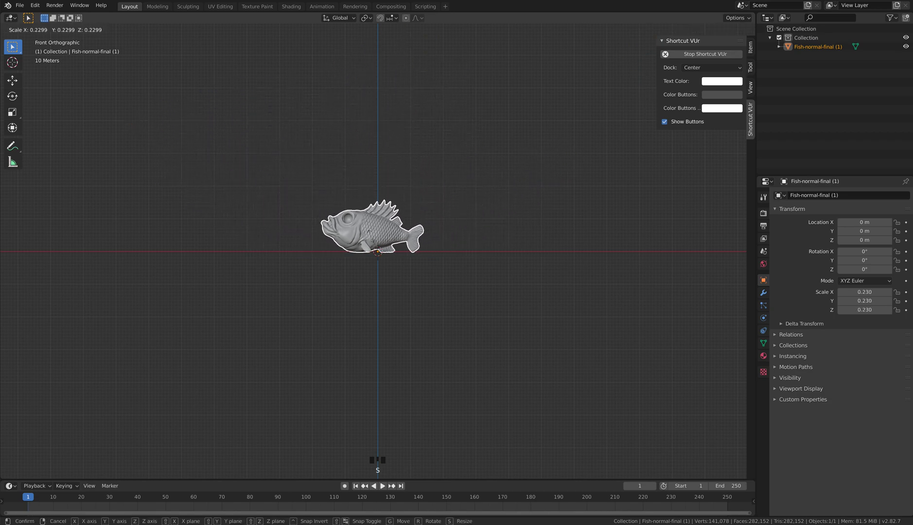
left_click(369, 239)
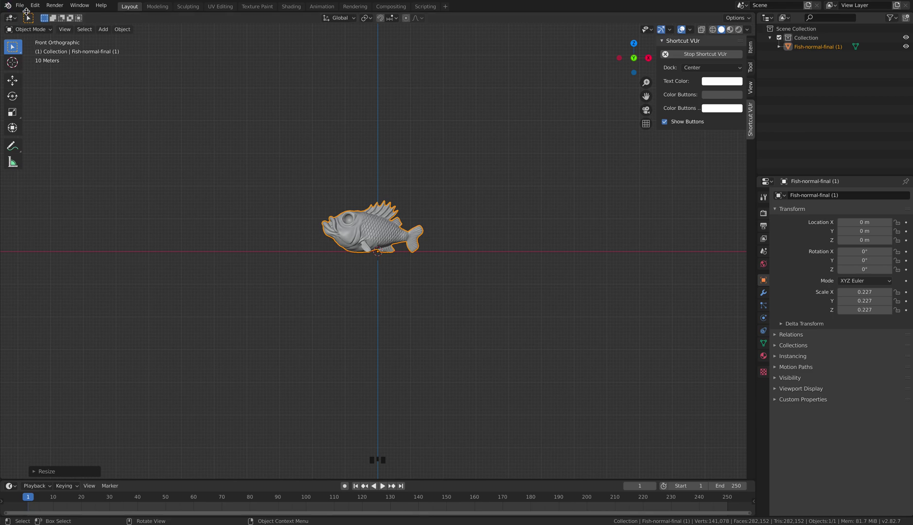
Step: Import the STL file Tiger_t.stl from the BlenderSachihoko folder
left_click(25, 10)
mouse_move(51, 127)
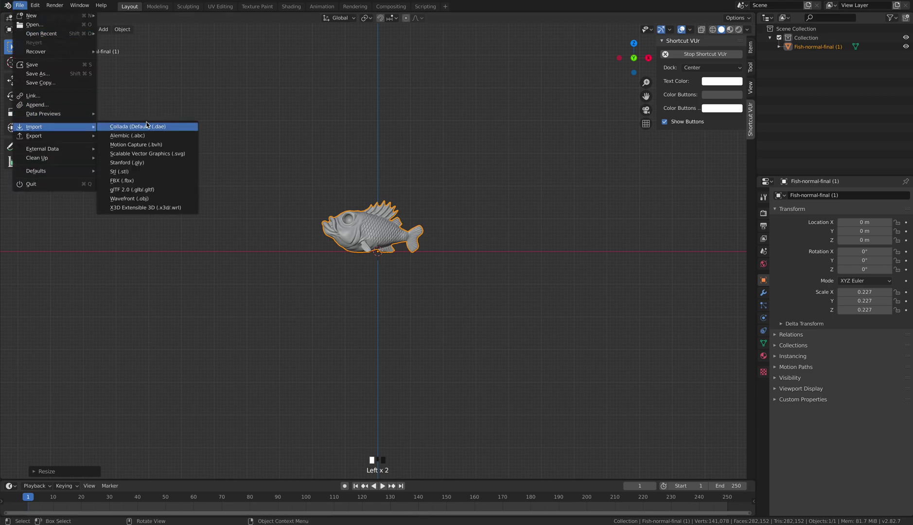
left_click(146, 171)
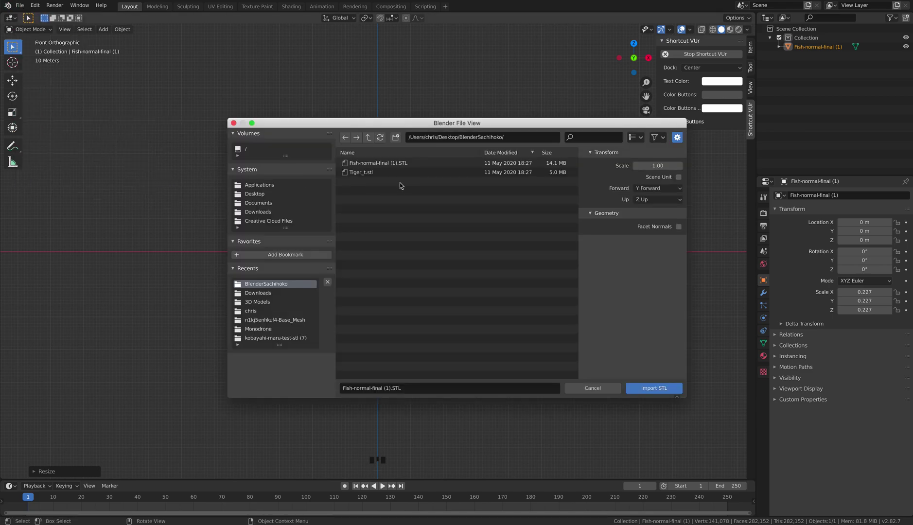
left_click(382, 173)
left_click(656, 387)
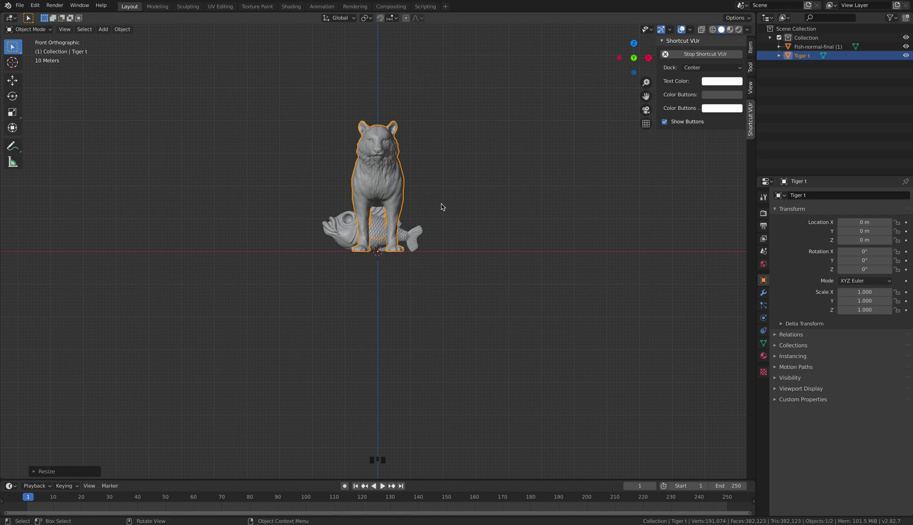
Step: Rotate the tiger by -909090° about the global Z axis to align it lengthwise with the fish, then deselect it
key("KP_3")
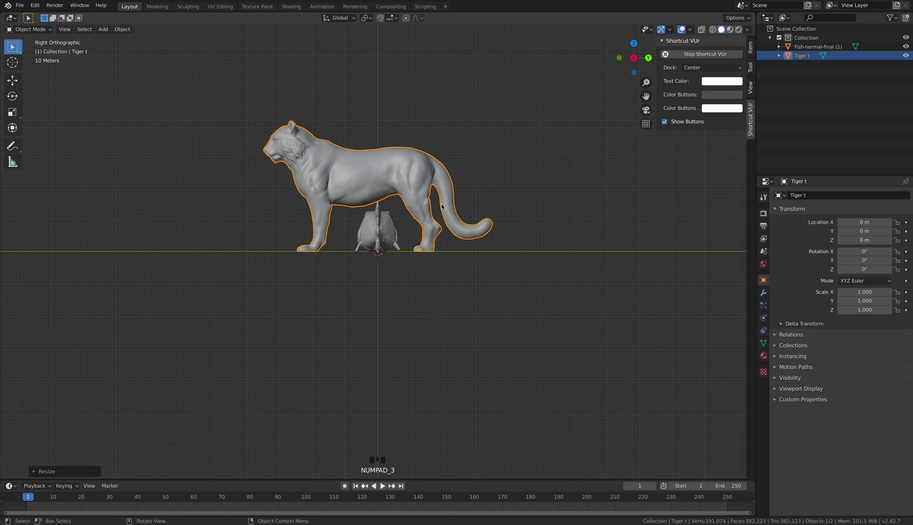
key("KP_1")
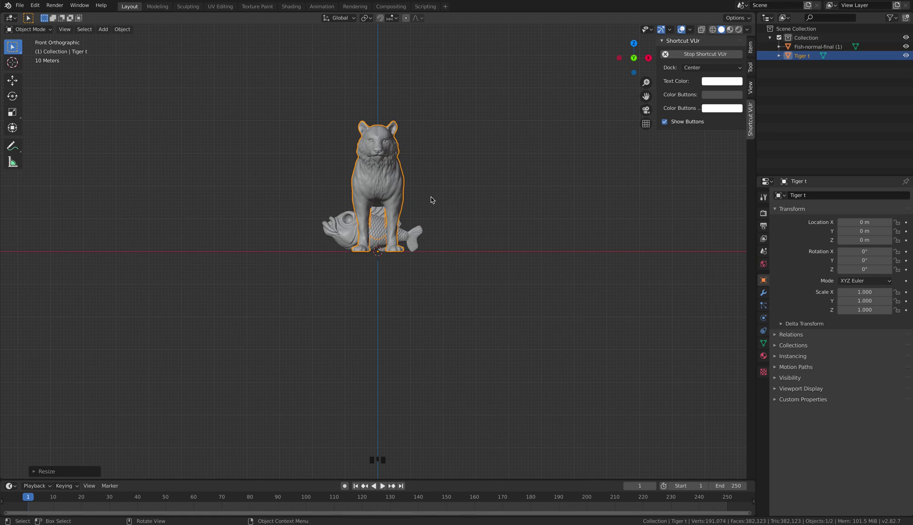
key("r")
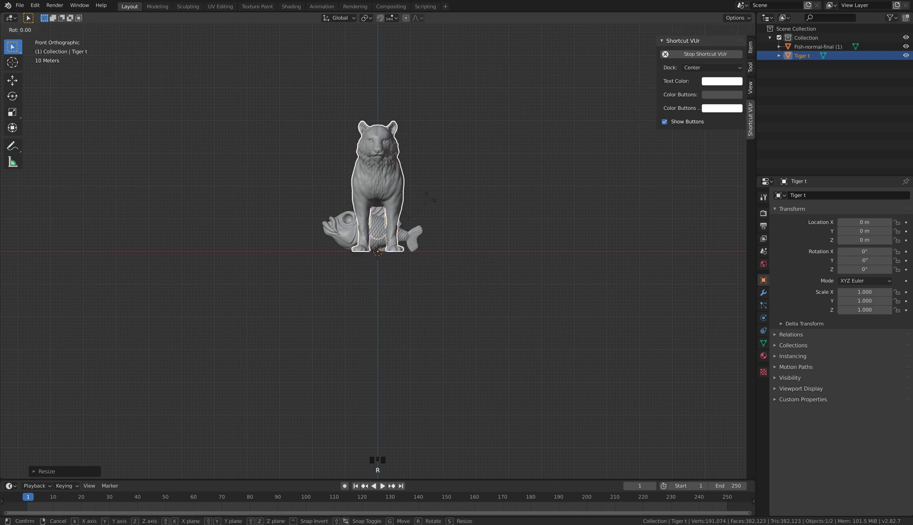
key("z")
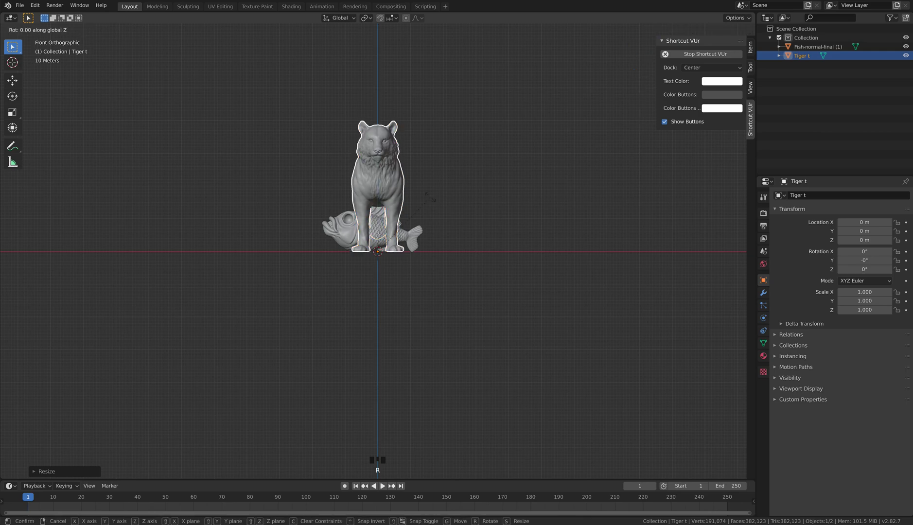
type("9090")
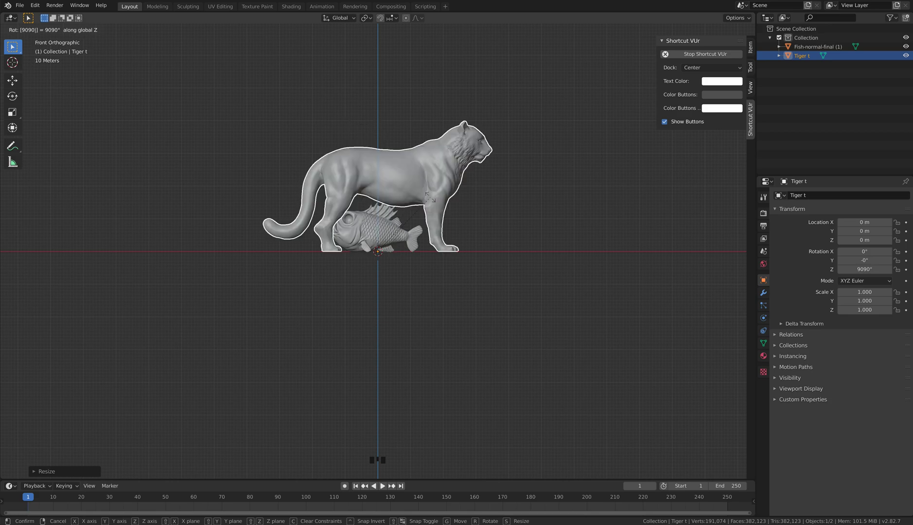
type("90")
key("minus")
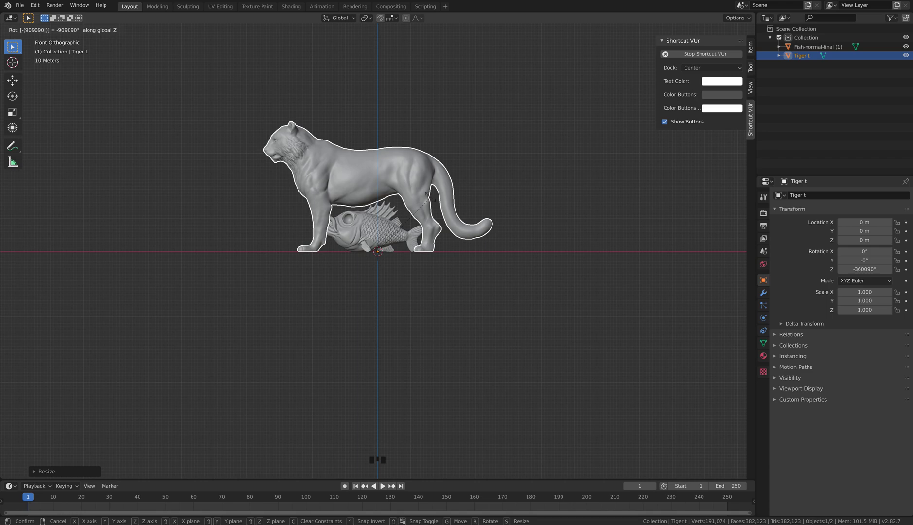
key("Return")
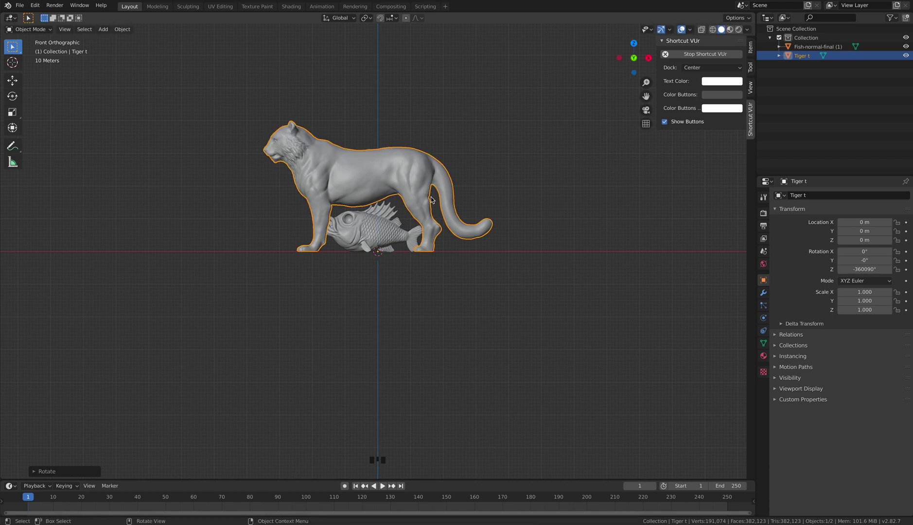
left_click(578, 221)
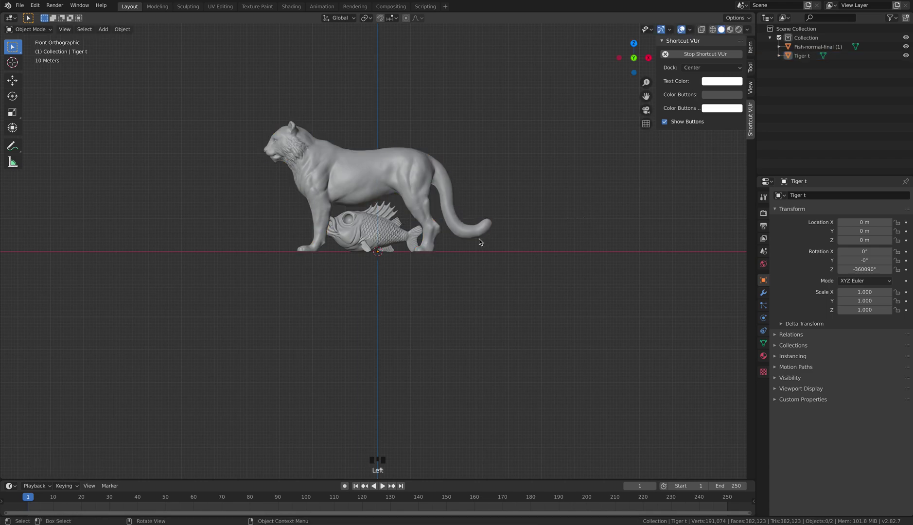
Step: Try rotating the selected tiger 90° about the global Z axis, then clear the entered angle
left_click(342, 183)
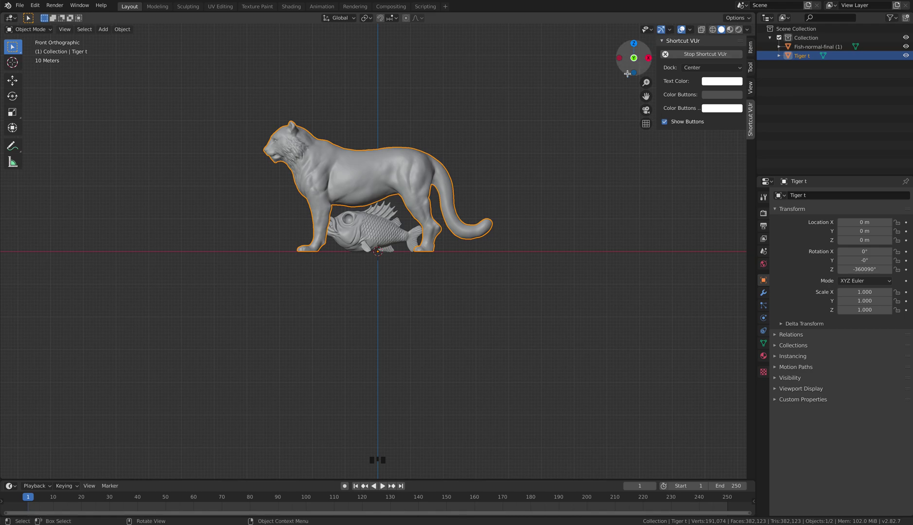
middle_click_drag(370, 186, 419, 198)
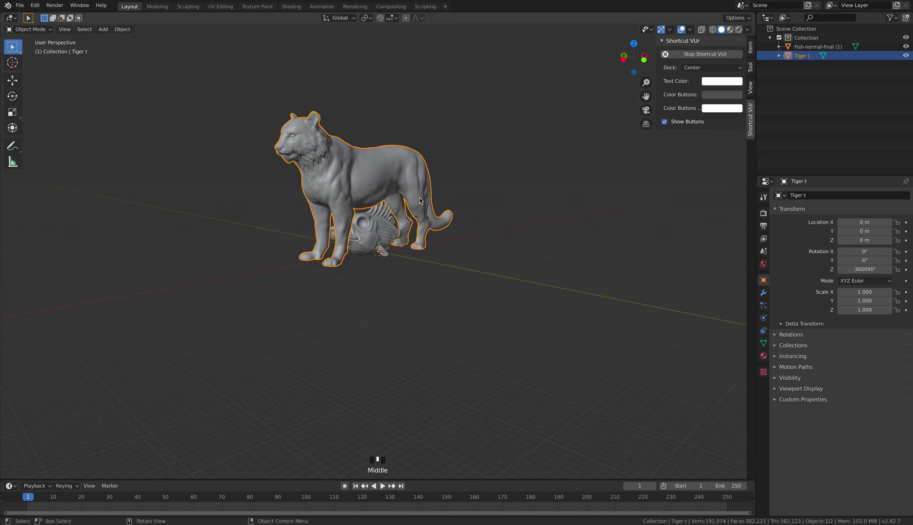
key("KP_1")
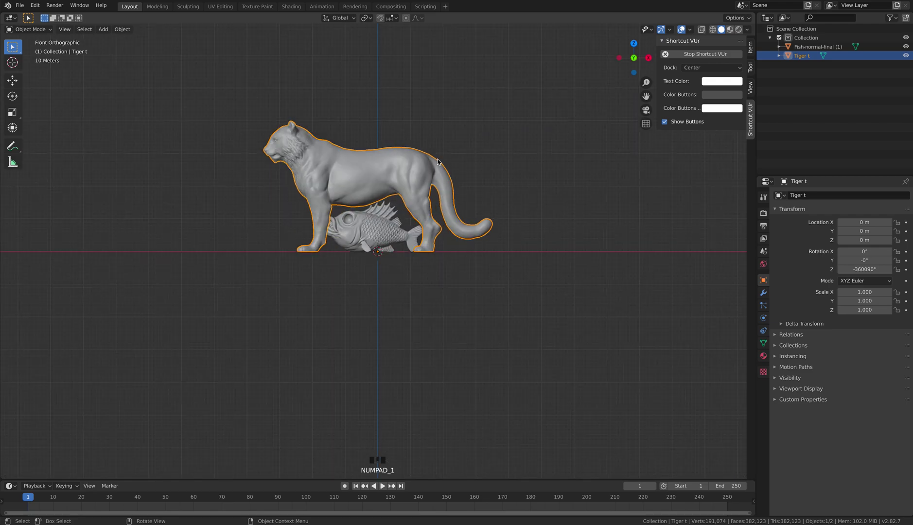
left_click(406, 165)
key("r")
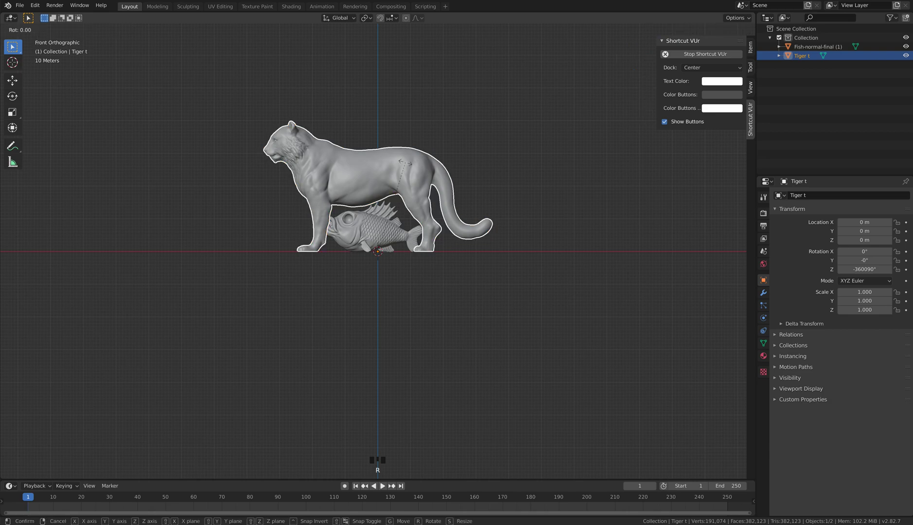
key("z")
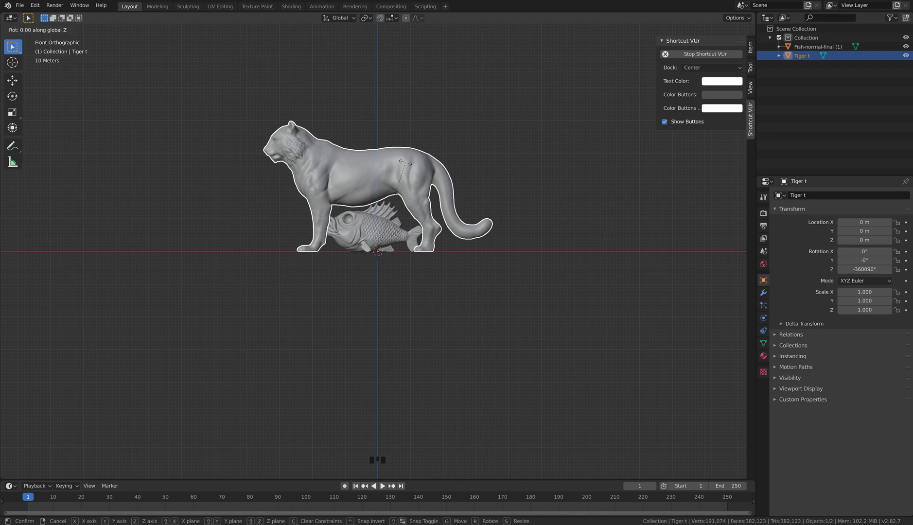
type("90")
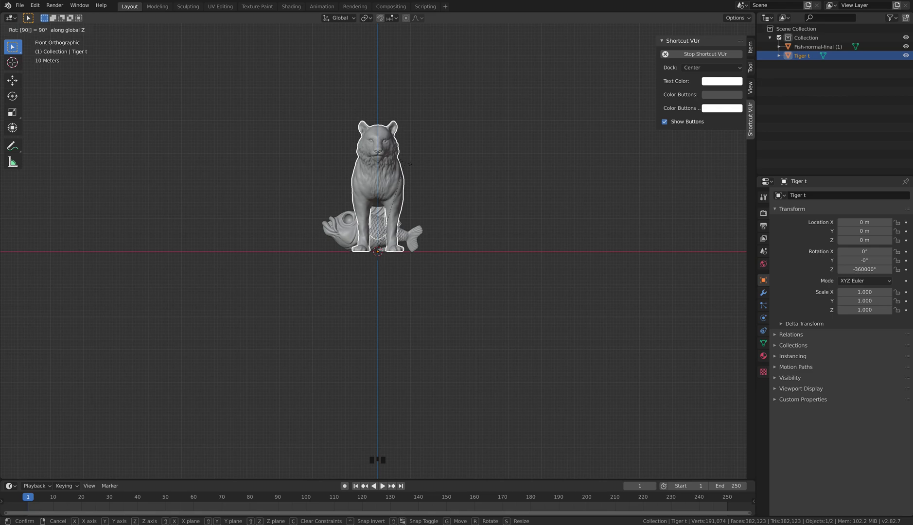
type("18")
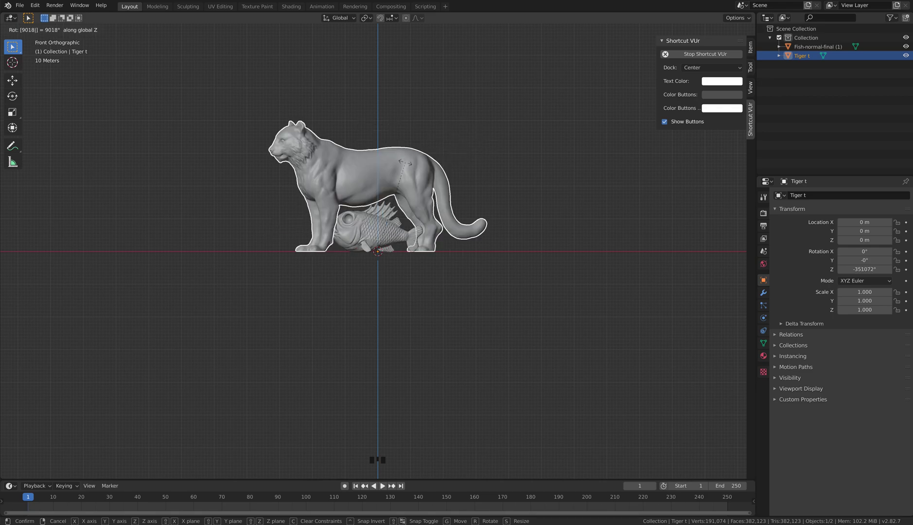
type("1")
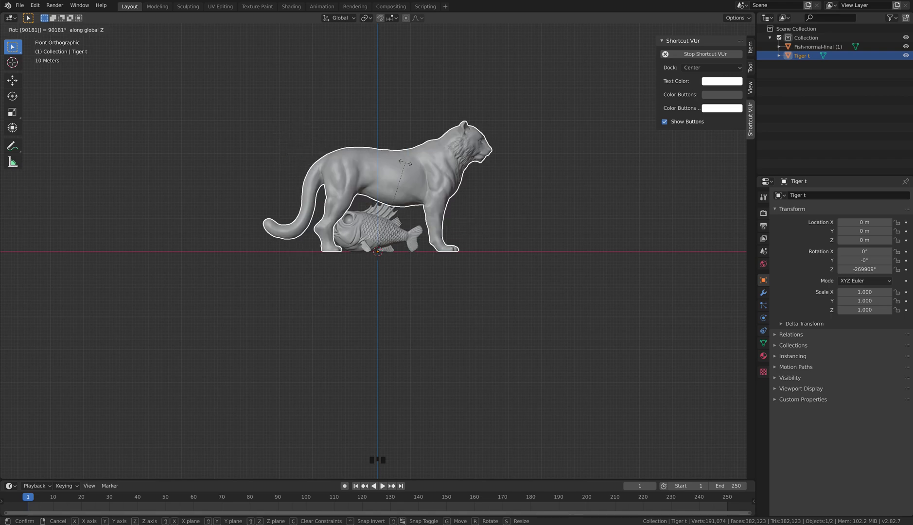
key("BackSpace")
key("BackSpace")
key("BackSpace")
key("BackSpace")
key("BackSpace")
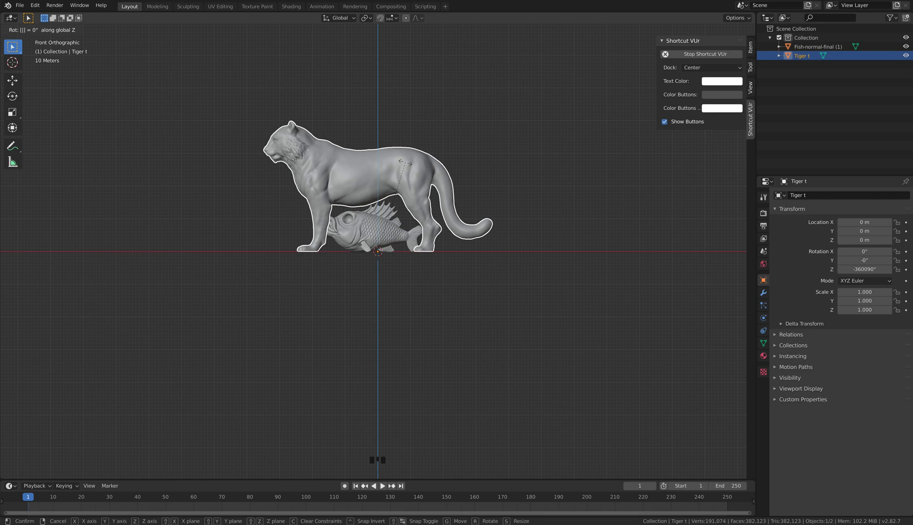
Step: Try tiger rotations of 180° and 270° about the global Z axis, then clear the angle and end the rotation at 0°
type("180")
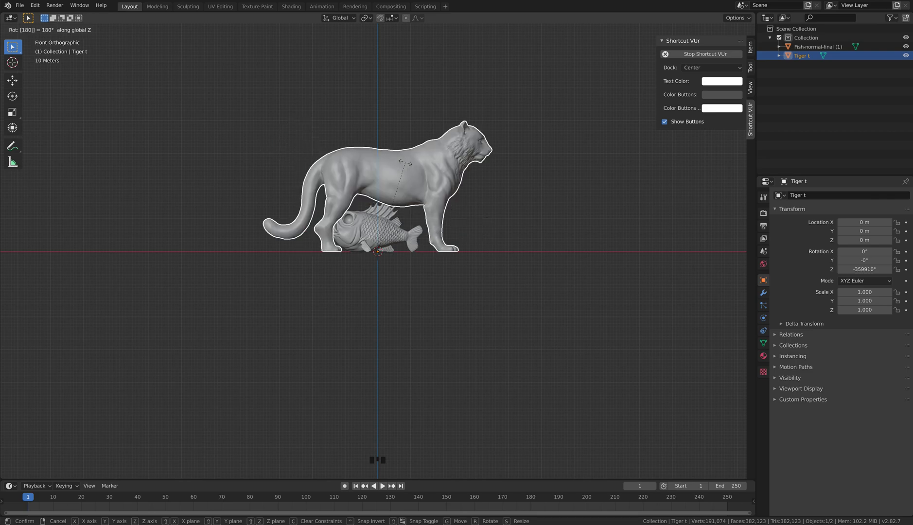
key("BackSpace")
key("BackSpace")
key("BackSpace")
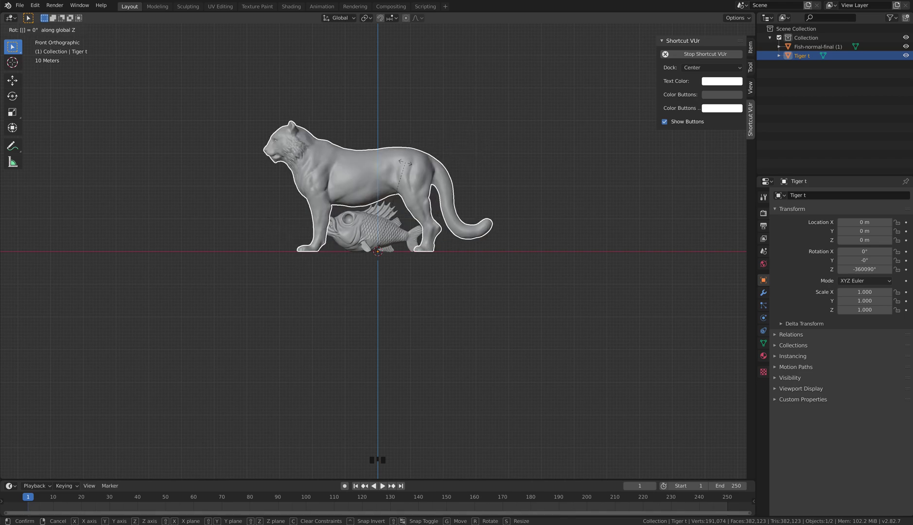
type("270")
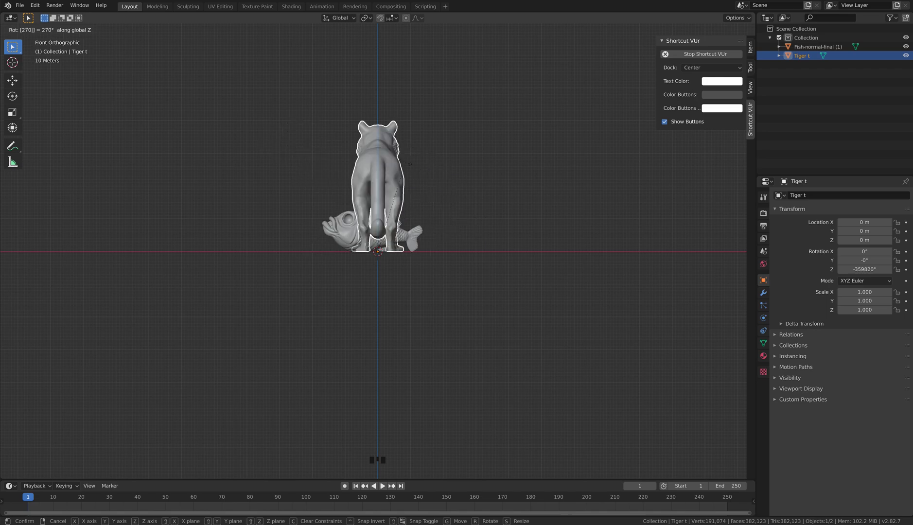
key("BackSpace")
key("BackSpace")
key("BackSpace")
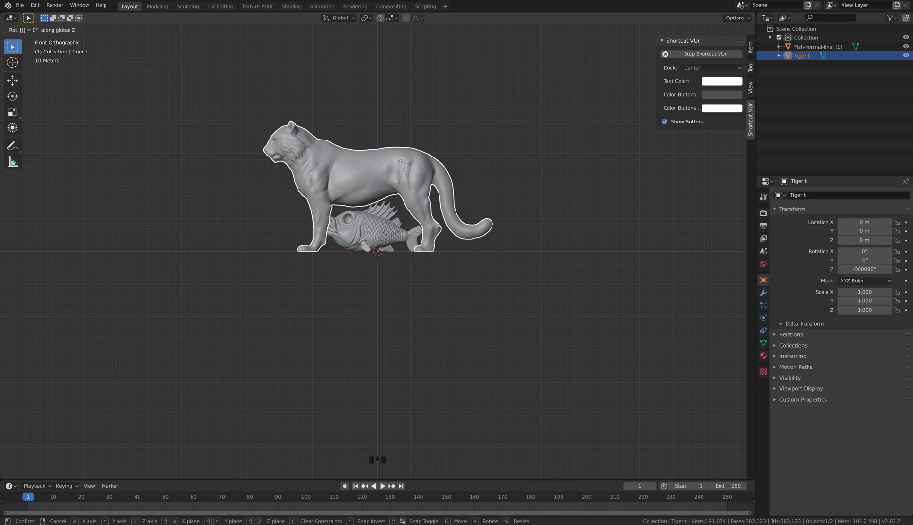
left_click(406, 164)
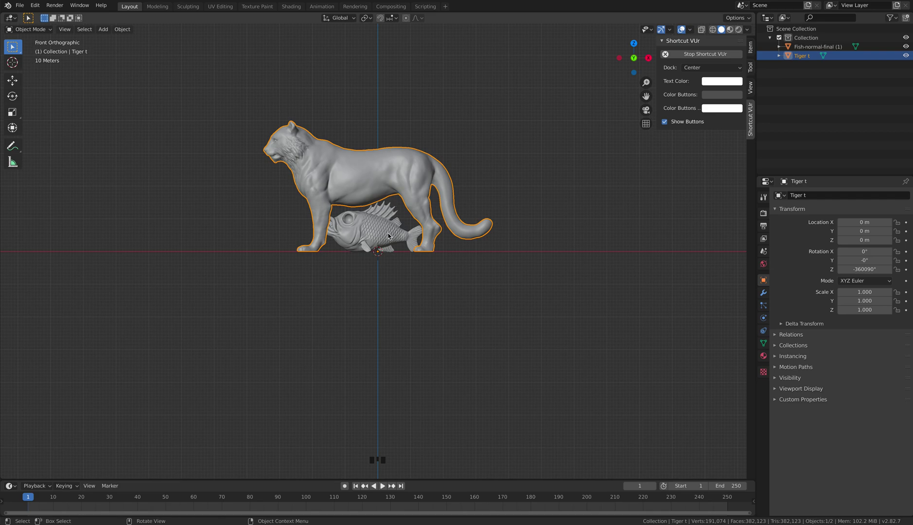
scroll(387, 234, "up", 7)
scroll(387, 234, "down", 7)
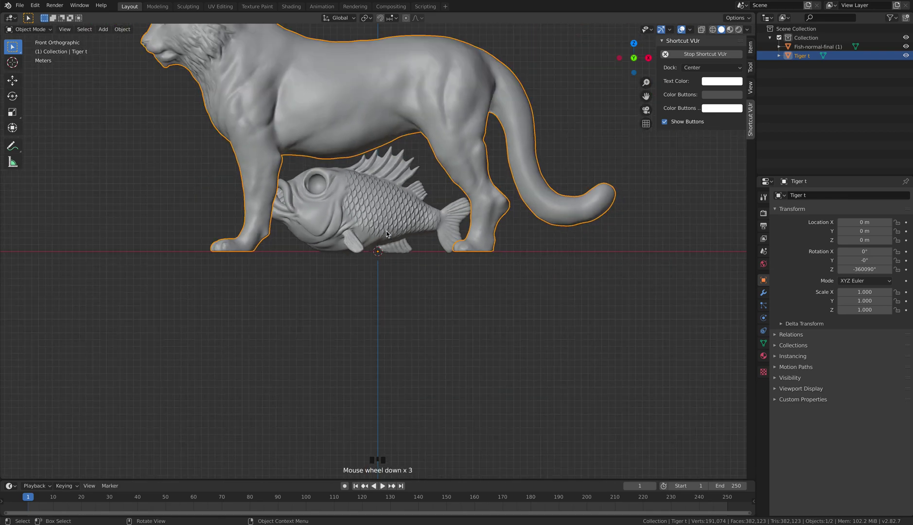
scroll(386, 234, "up", 4)
scroll(386, 234, "down", 2)
scroll(387, 234, "up", 2)
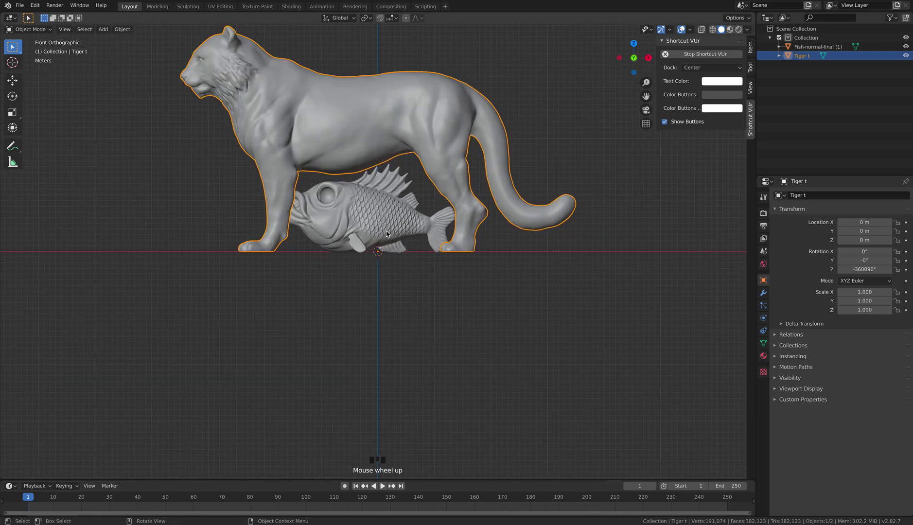
scroll(387, 234, "down", 2)
scroll(386, 234, "up", 1)
scroll(399, 222, "down", 2)
left_click(486, 224)
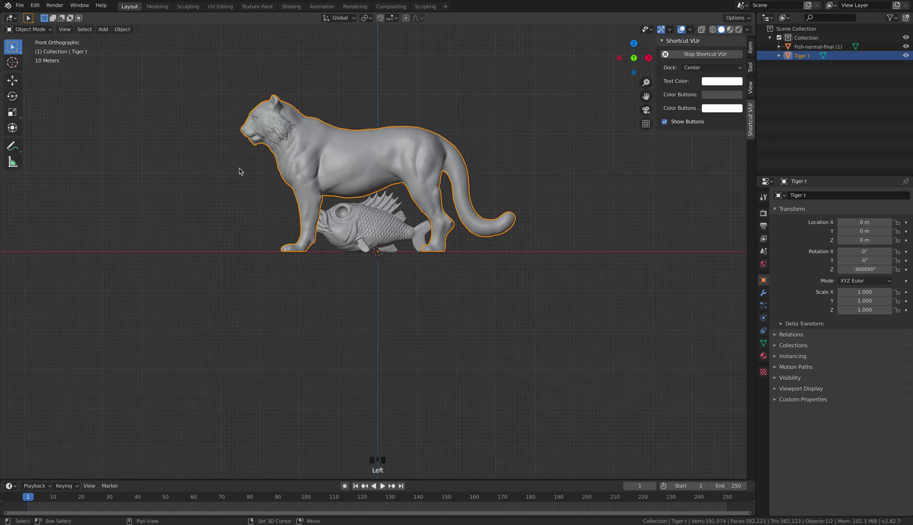
Step: Add a cube mesh at the scene origin and scale it uniformly to about 22.64
key("shift+a")
mouse_move(239, 168)
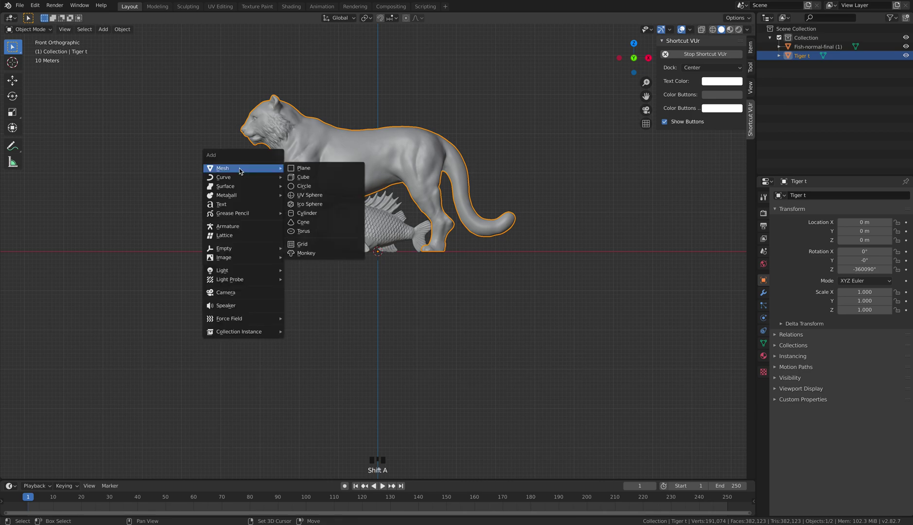
left_click(297, 178)
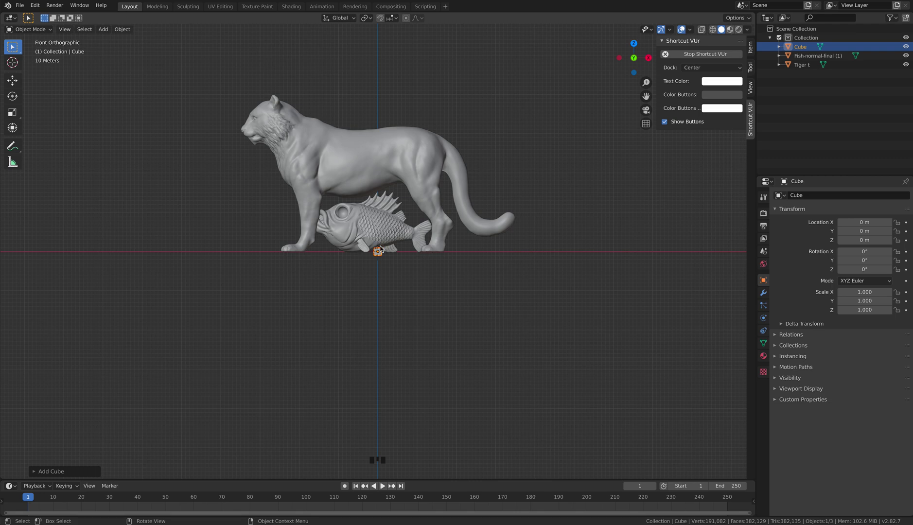
key("s")
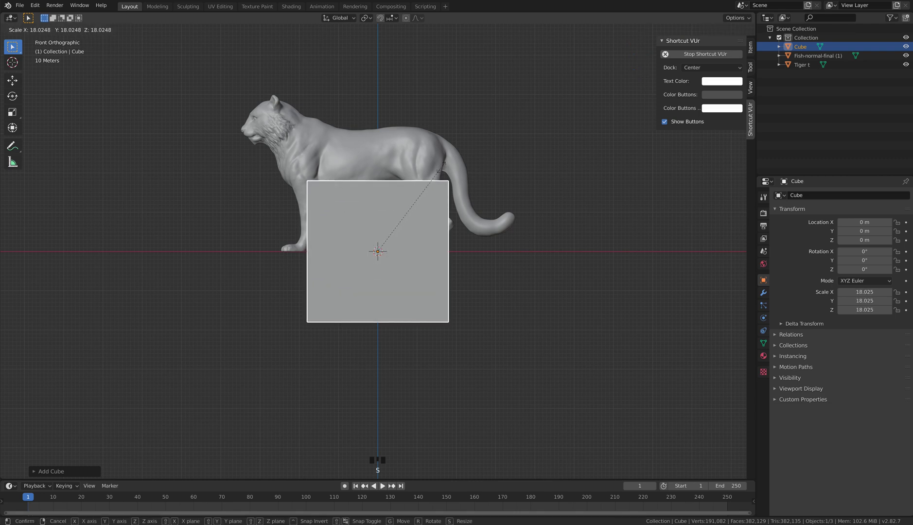
left_click(463, 143)
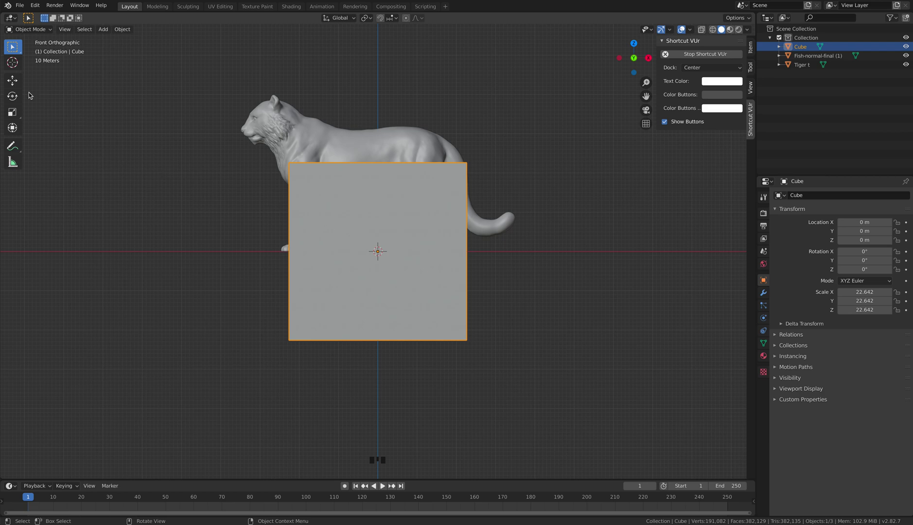
Step: Move the cube over the tiger's body and hindquarters, to about X 8.14 m and Z 18.47 m, then deselect it
left_click(12, 81)
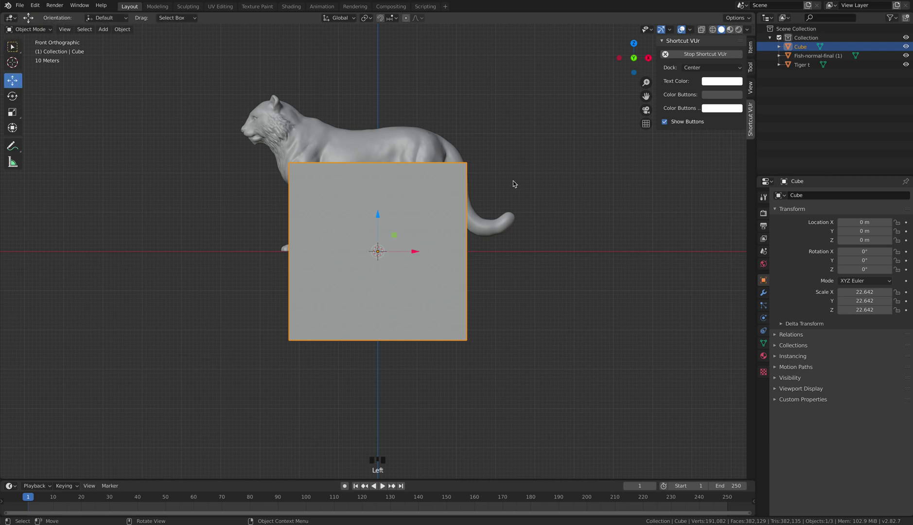
left_click(653, 224)
key("g")
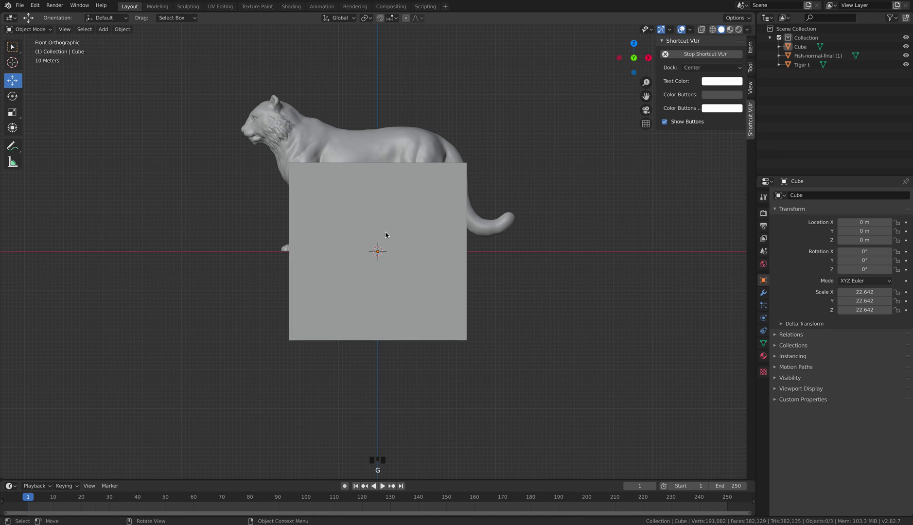
left_click(422, 192)
left_click(585, 227)
left_click(431, 316)
key("g")
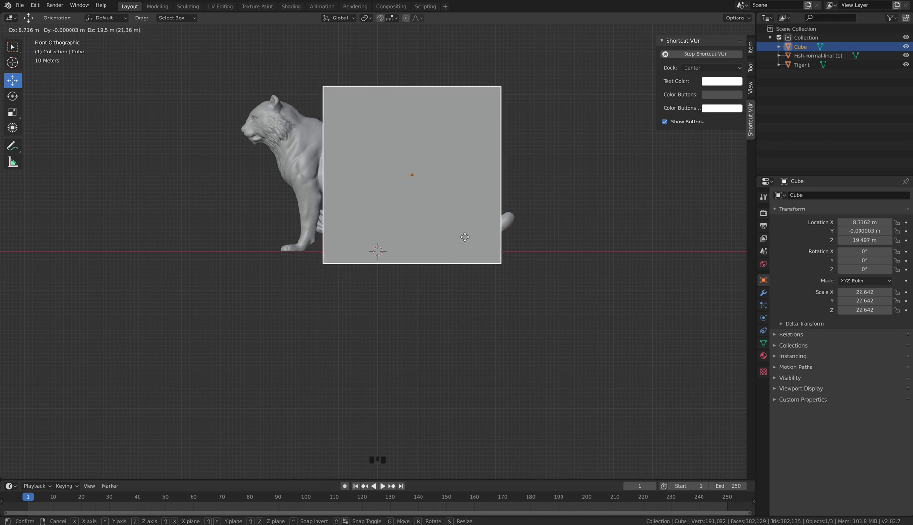
left_click(462, 240)
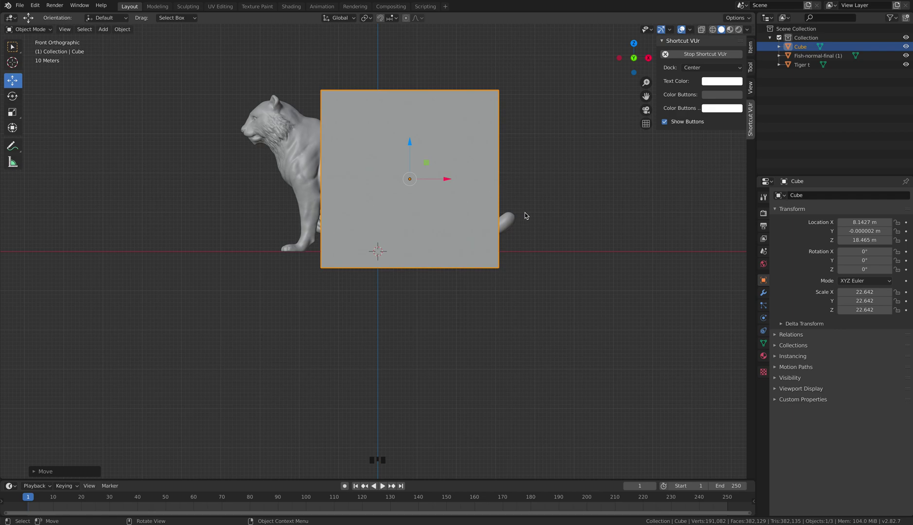
left_click(572, 194)
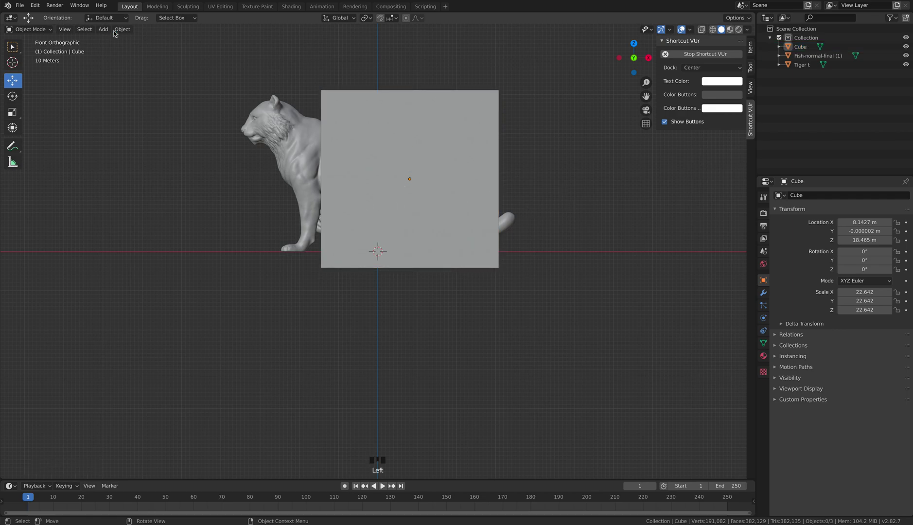
left_click(590, 154)
Step: In Edit Mode with X-ray on, move the cube's four tail-side vertices along X until the cube encloses the tiger's tail, then deselect them
left_click(28, 29)
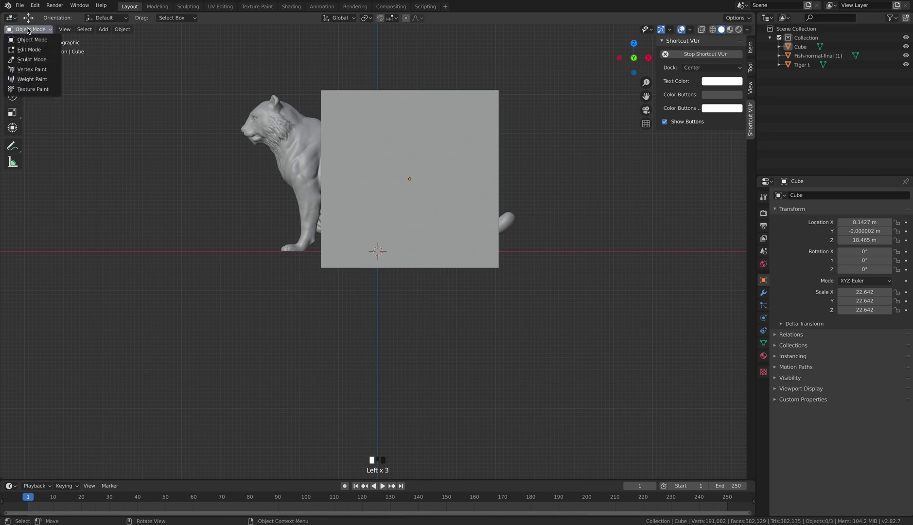
left_click(37, 49)
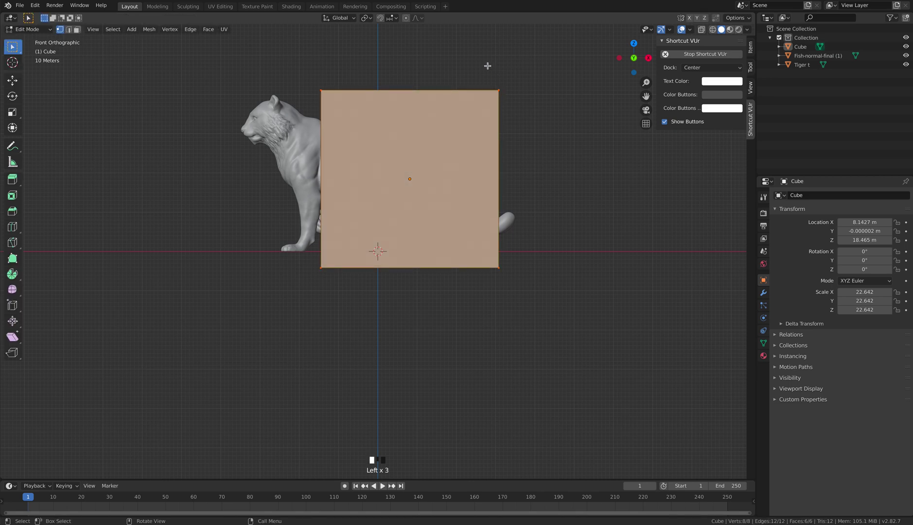
left_click(703, 30)
left_click_drag(494, 55, 544, 344)
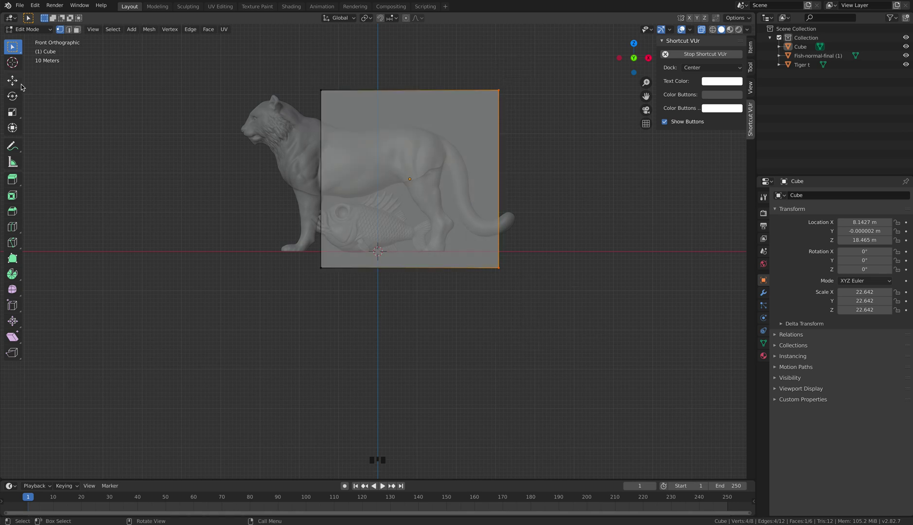
key("g")
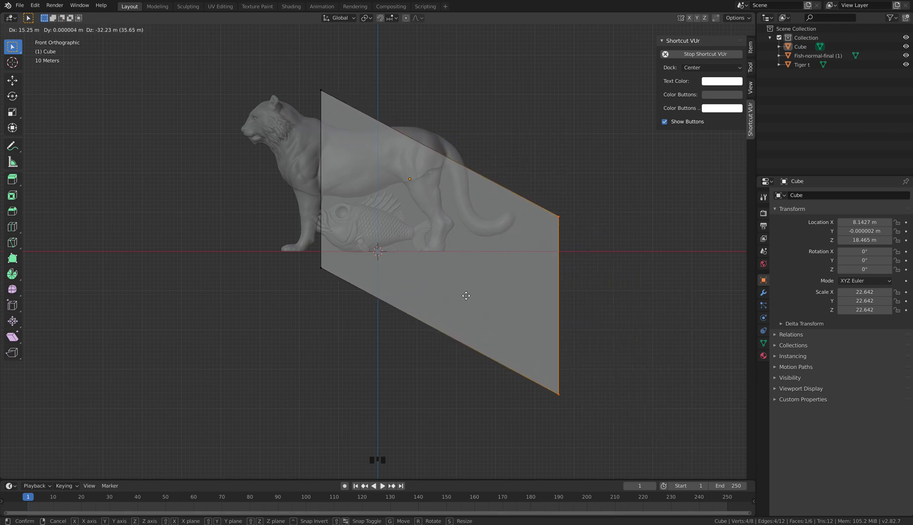
key("x")
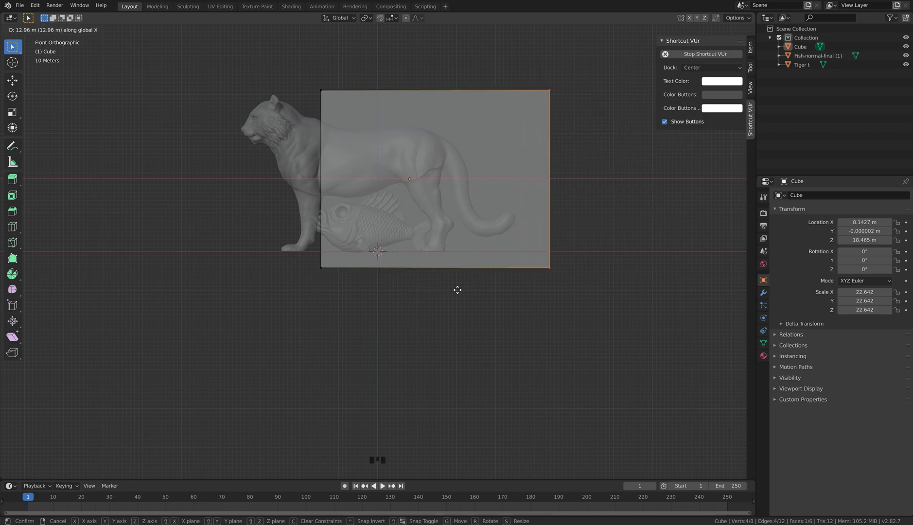
left_click(433, 288)
left_click(438, 303)
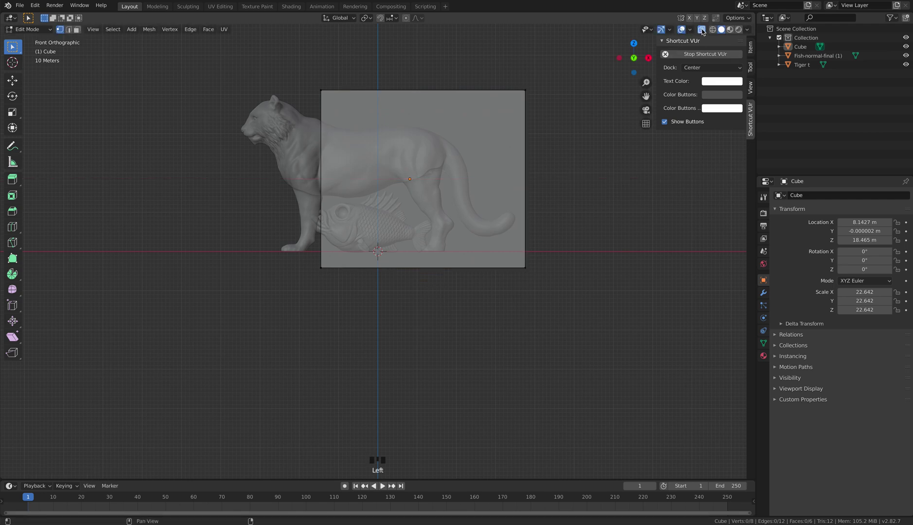
Step: Select the cube's four tail-side vertices through the mesh and check the selection in perspective
left_click_drag(491, 50, 560, 351)
middle_click_drag(576, 330, 522, 351)
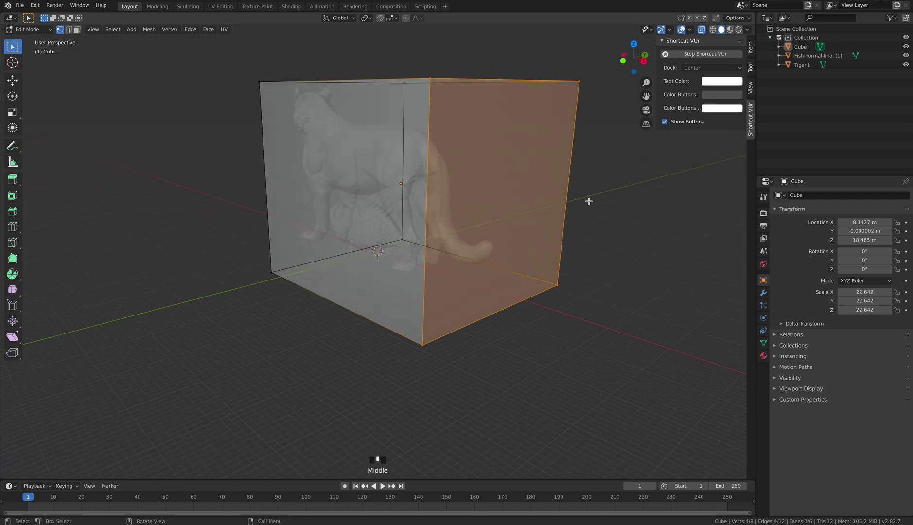
key("KP_1")
left_click(514, 53)
left_click_drag(510, 57, 581, 346)
Step: Select the cube's four head-side vertices, move them along negative X to just behind the tiger's head, and deselect them
left_click_drag(307, 67, 389, 320)
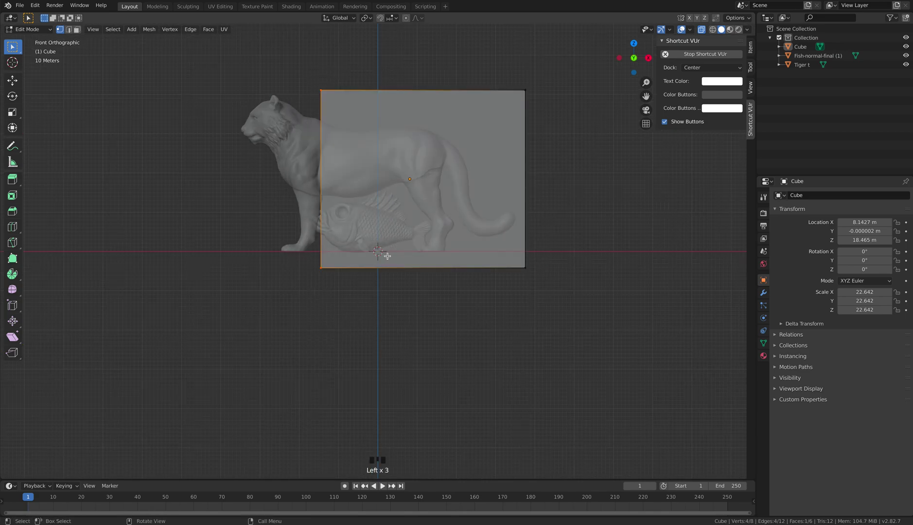
key("g")
key("x")
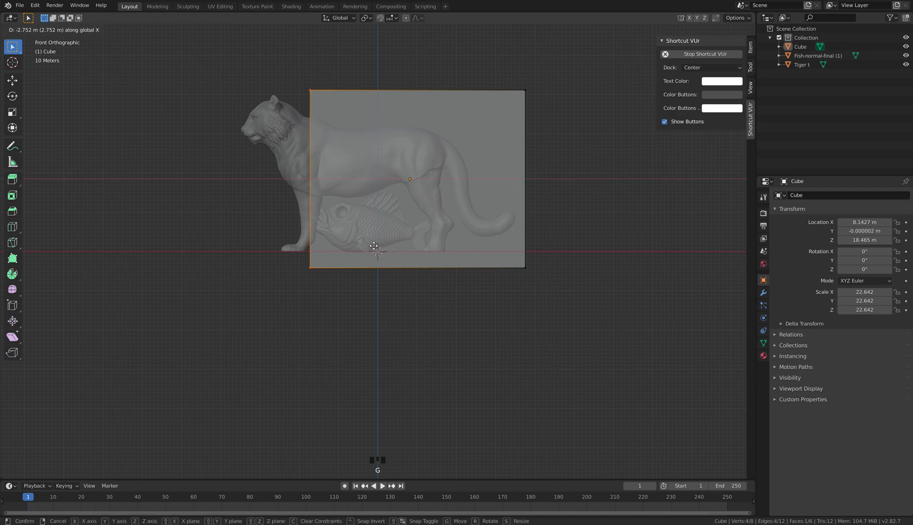
left_click(374, 246)
left_click(495, 332)
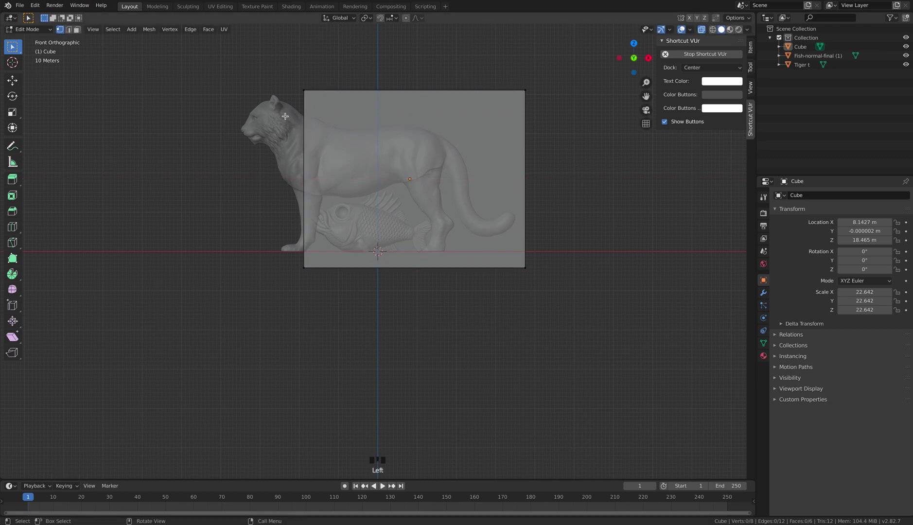
Step: Hide the viewport overlays and examine where the cube crosses the tiger's neck and front legs
left_click(682, 30)
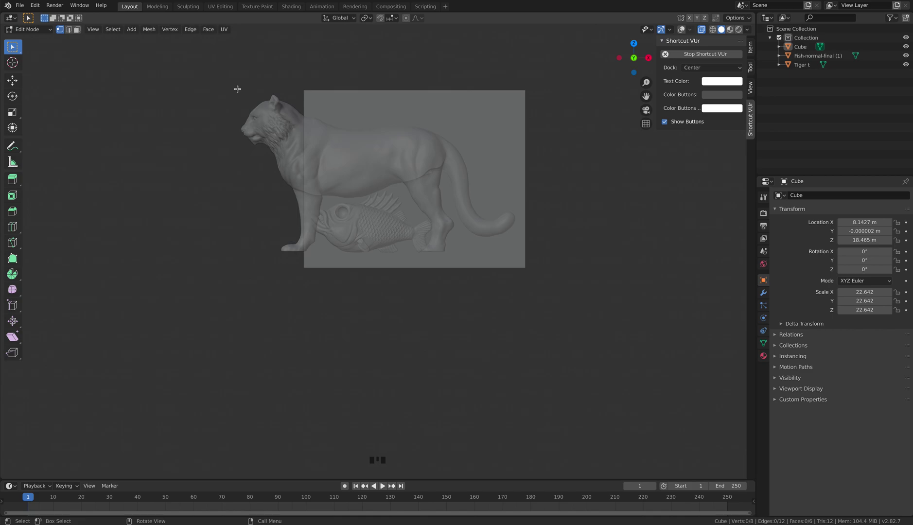
scroll(268, 131, "up", 2)
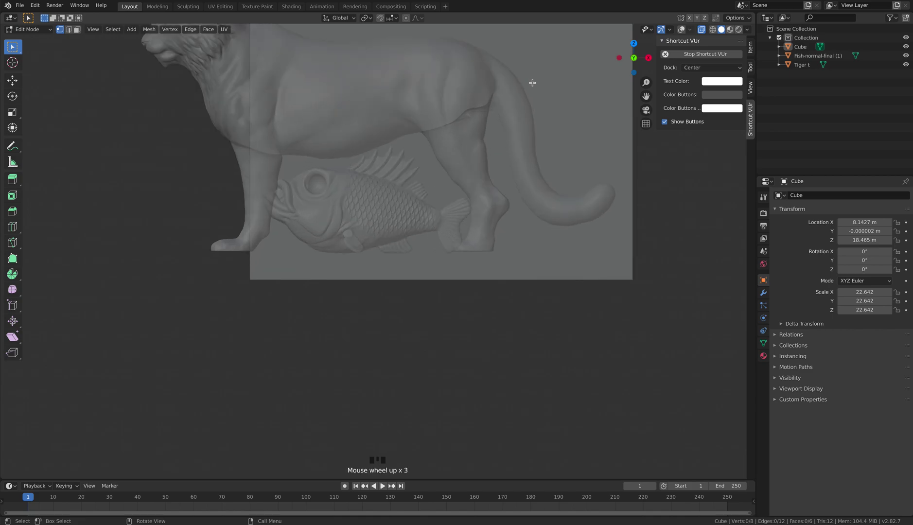
middle_click_drag(681, 212, 669, 283)
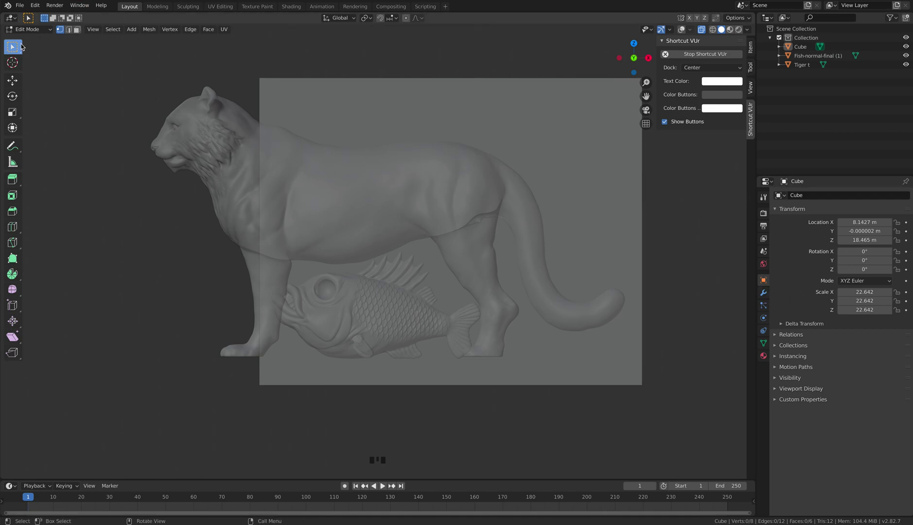
Step: Return to Object Mode and select the tiger mesh
left_click(214, 119)
left_click(28, 29)
left_click(32, 39)
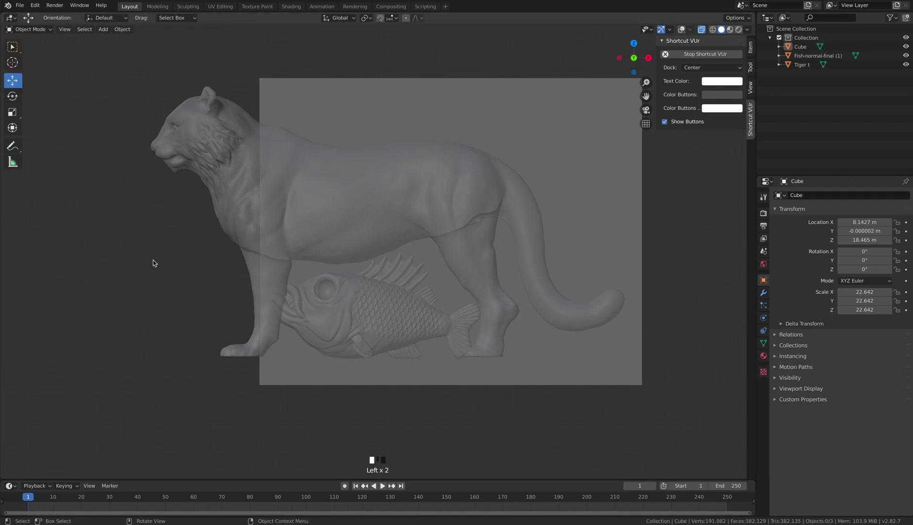
left_click(214, 155)
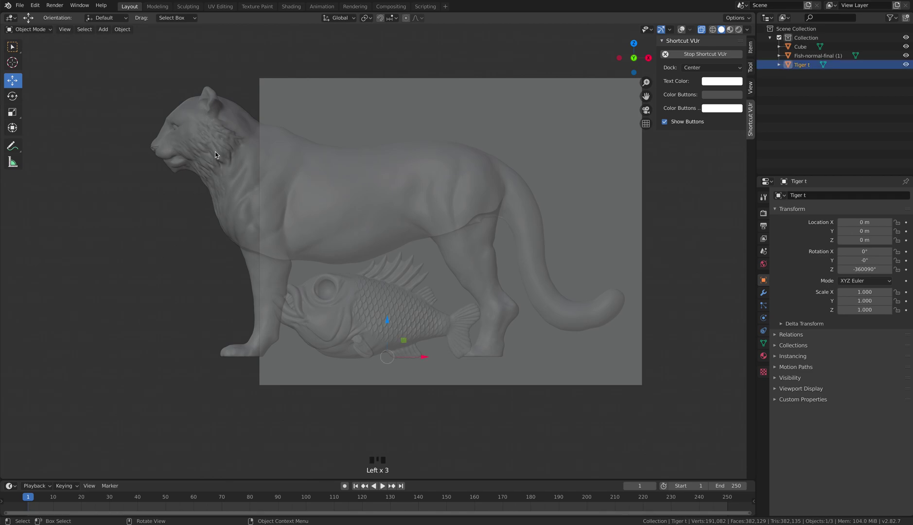
left_click(70, 159)
left_click(122, 68)
left_click(243, 175)
scroll(547, 87, "down", 3)
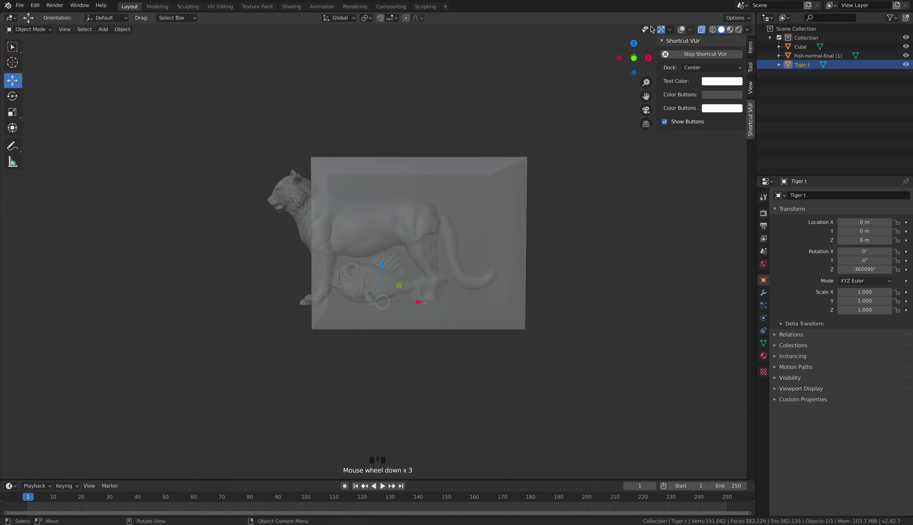
Step: Restore the viewport overlays, switch to the front orthographic view and turn off X-ray
left_click(681, 30)
scroll(452, 155, "up", 3)
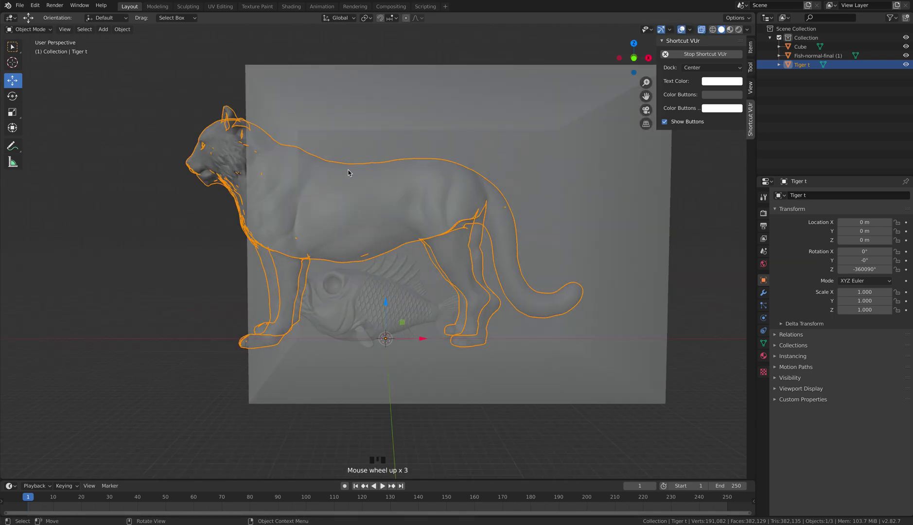
key("KP_1")
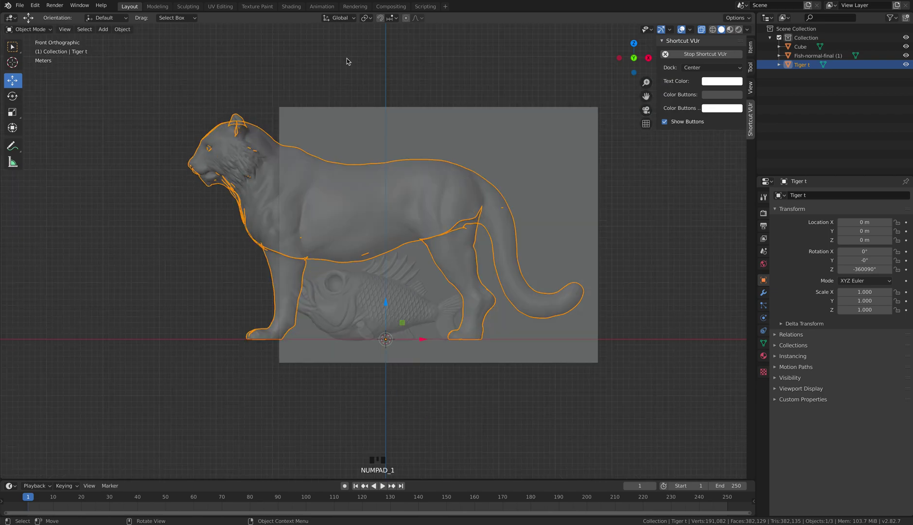
left_click(700, 29)
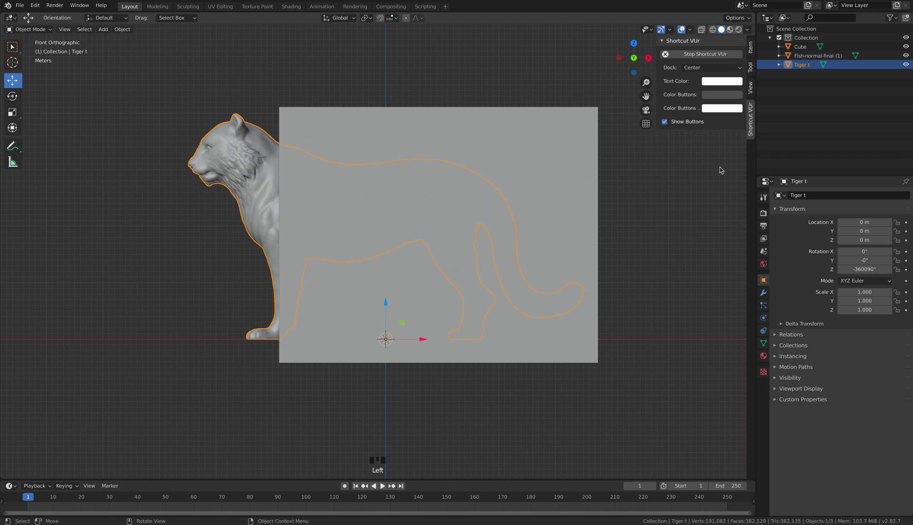
Step: Add a Boolean modifier to the tiger, keeping the Difference operation and picking Cube as its object
left_click(764, 294)
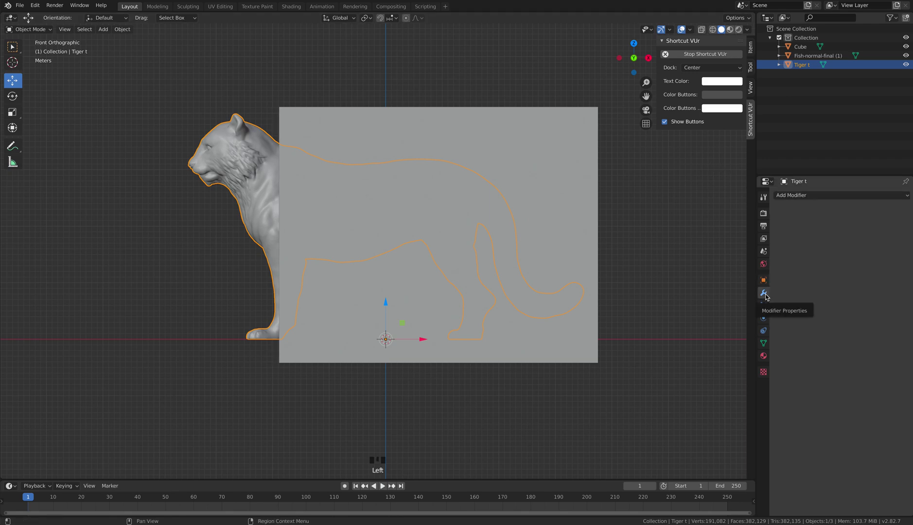
left_click(839, 197)
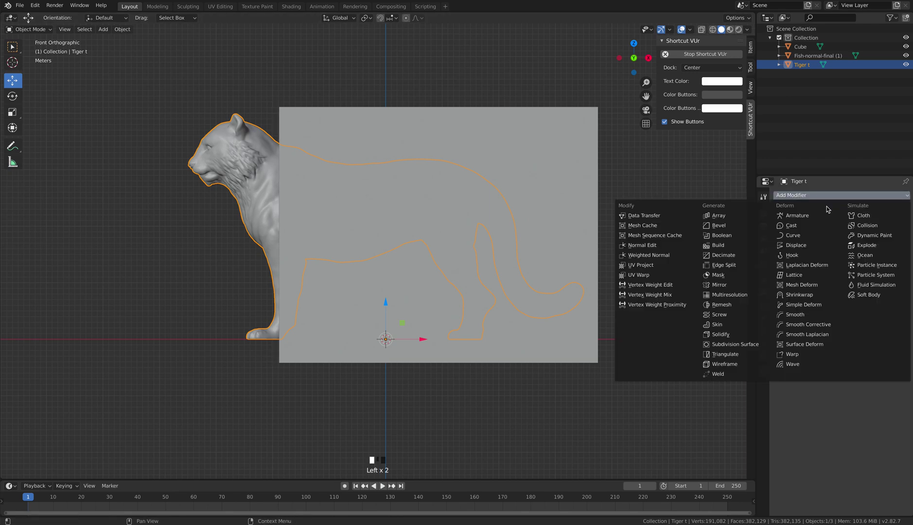
left_click(722, 236)
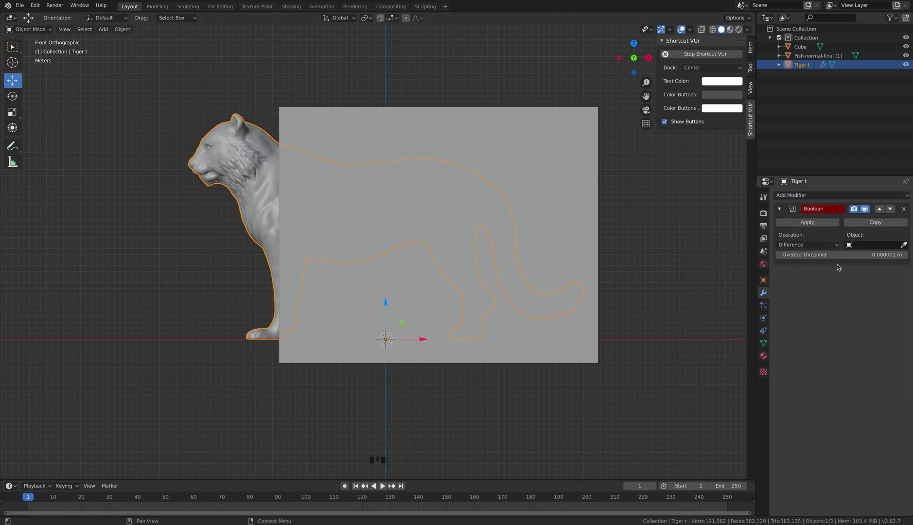
left_click(838, 246)
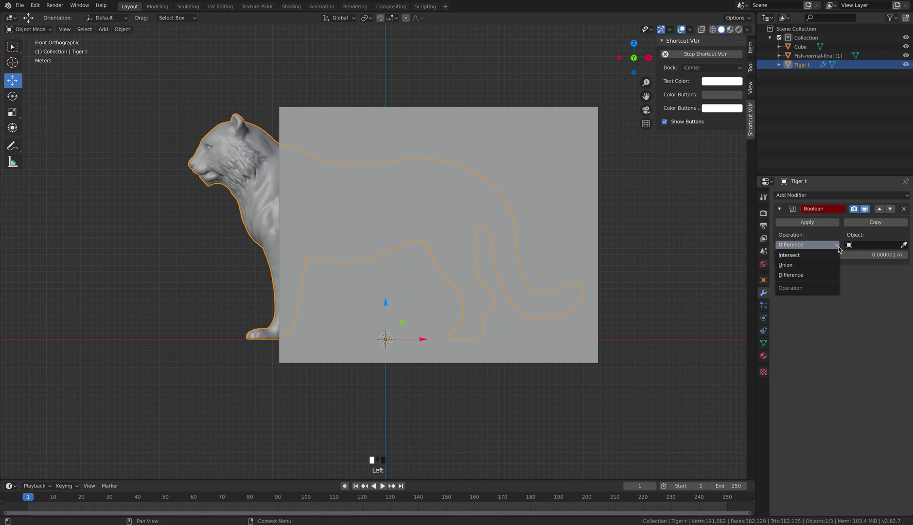
left_click(855, 311)
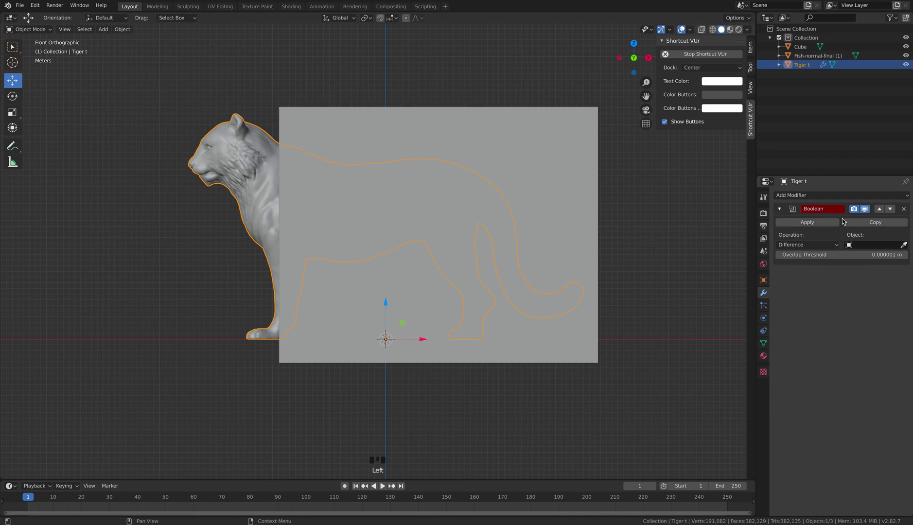
left_click(903, 245)
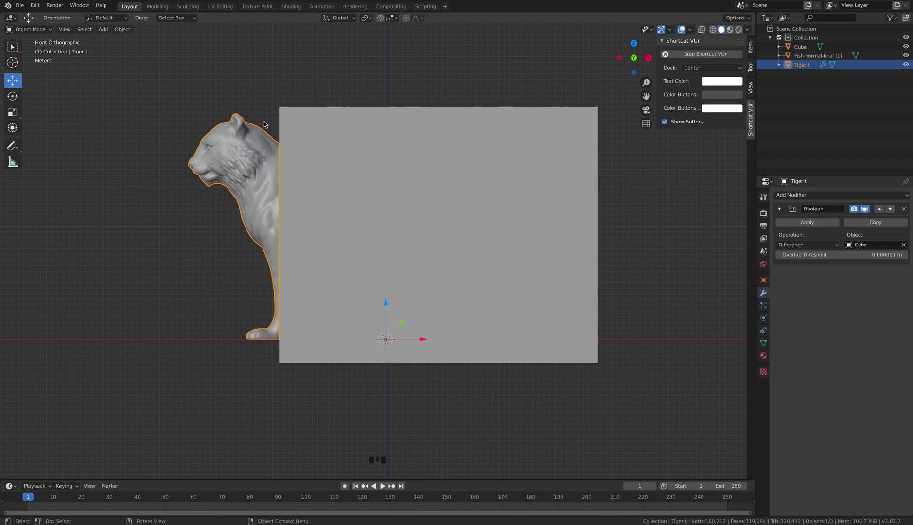
Step: Try moving the tiger along negative X to preview the live Boolean cut, and undo the move
left_click(420, 341)
left_click(266, 205)
left_click_drag(419, 340, 275, 331)
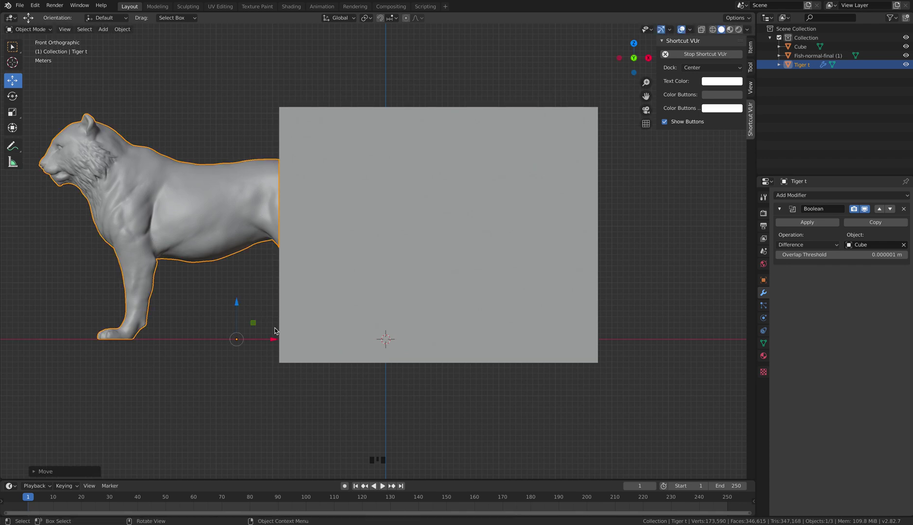
key("ctrl+z")
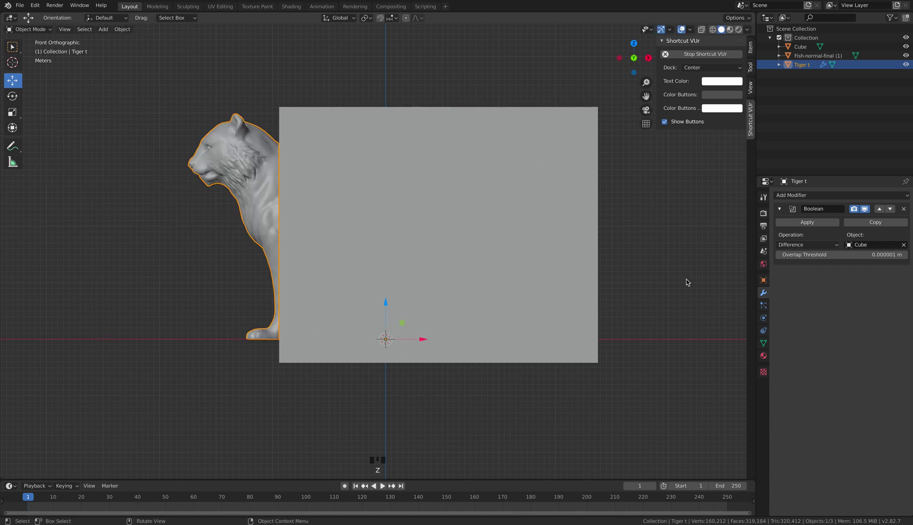
Step: Apply the Boolean modifier and move the tiger's remaining front part along negative X away from the cube
left_click(807, 223)
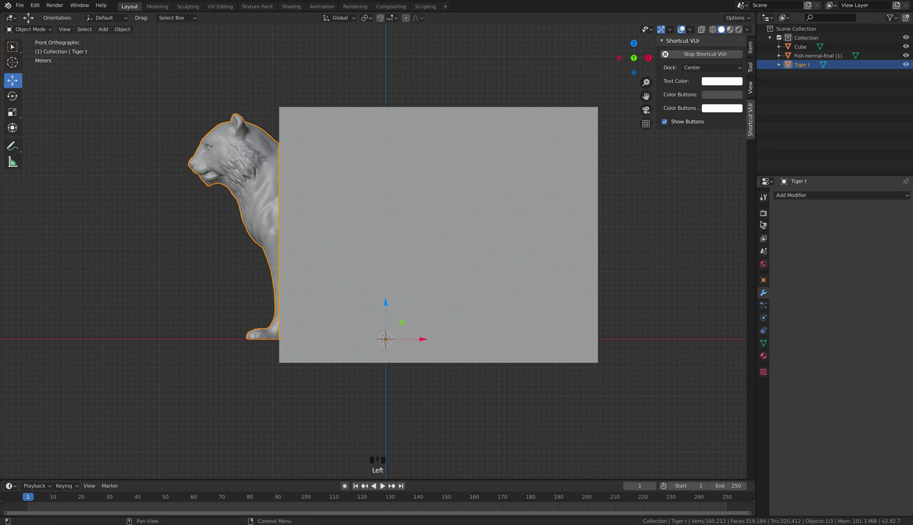
left_click(639, 235)
left_click(229, 163)
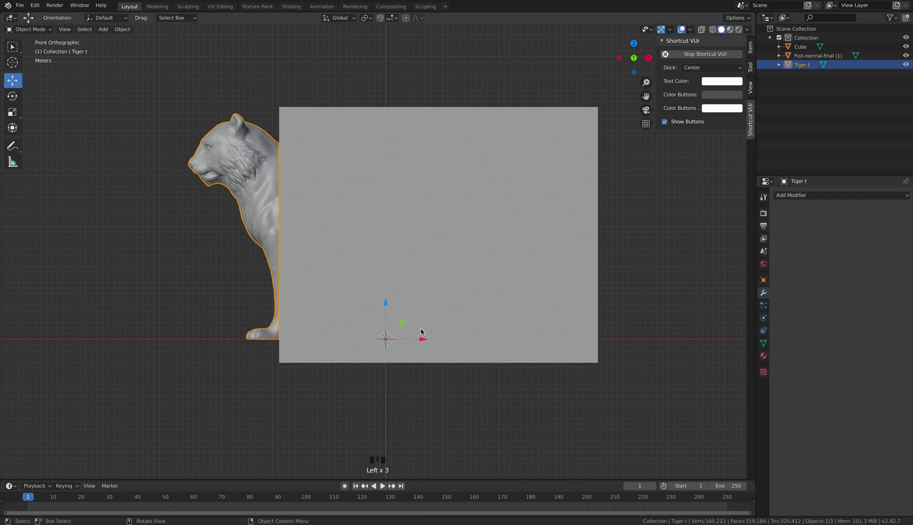
left_click_drag(422, 340, 343, 339)
mouse_move(260, 361)
middle_mouse_down()
mouse_move(231, 381)
mouse_move(303, 398)
mouse_move(486, 311)
mouse_move(292, 370)
mouse_move(261, 373)
mouse_move(267, 362)
middle_mouse_up()
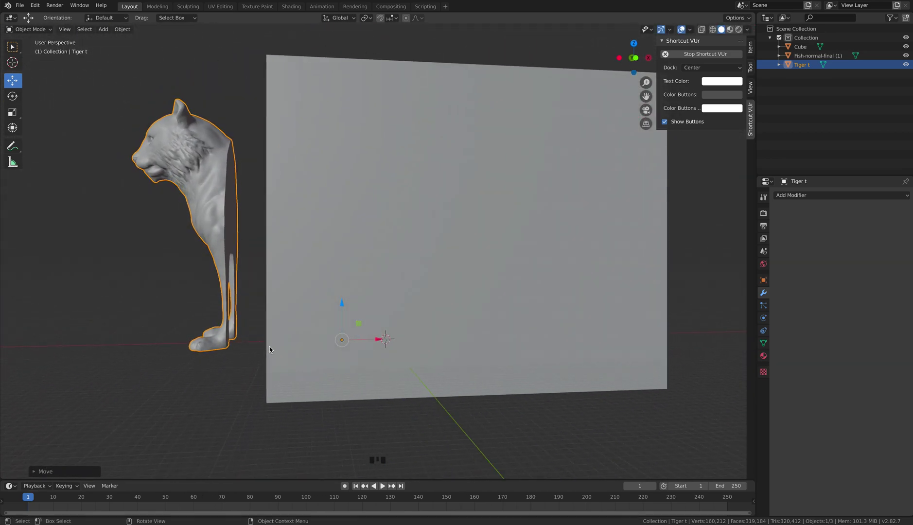
scroll(270, 346, "down", 2)
scroll(346, 260, "up", 2)
Step: In front view, move the cube about -28.2 m in X and -15 m in Z so it covers the tiger's legs and chest below the head
key("KP_1")
left_click(418, 170)
left_click(420, 168)
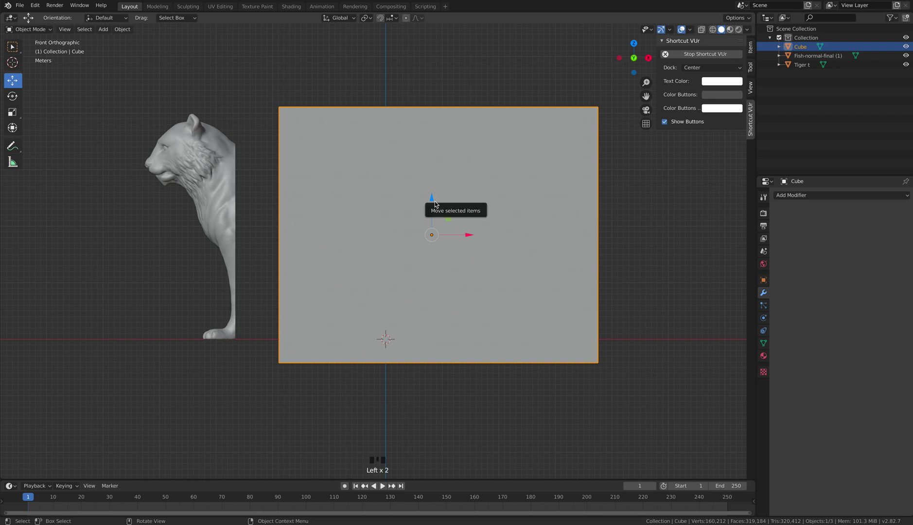
key("g")
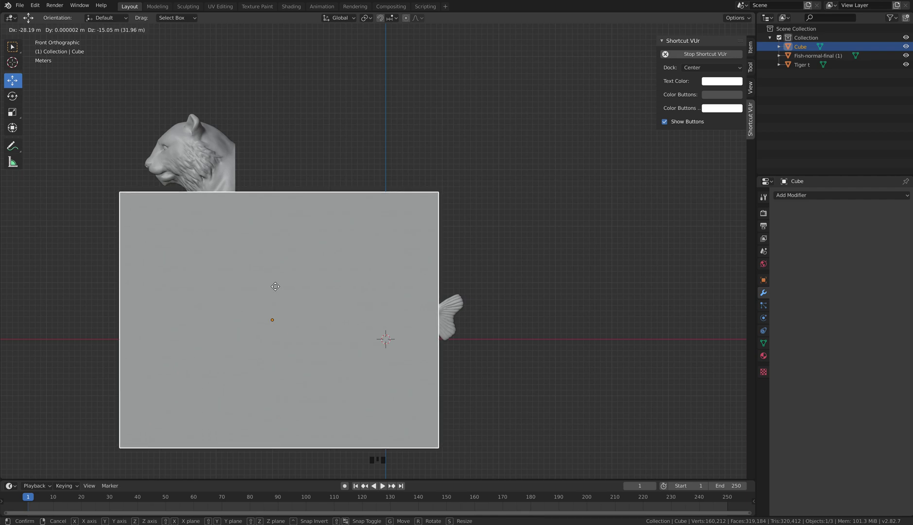
left_click(276, 287)
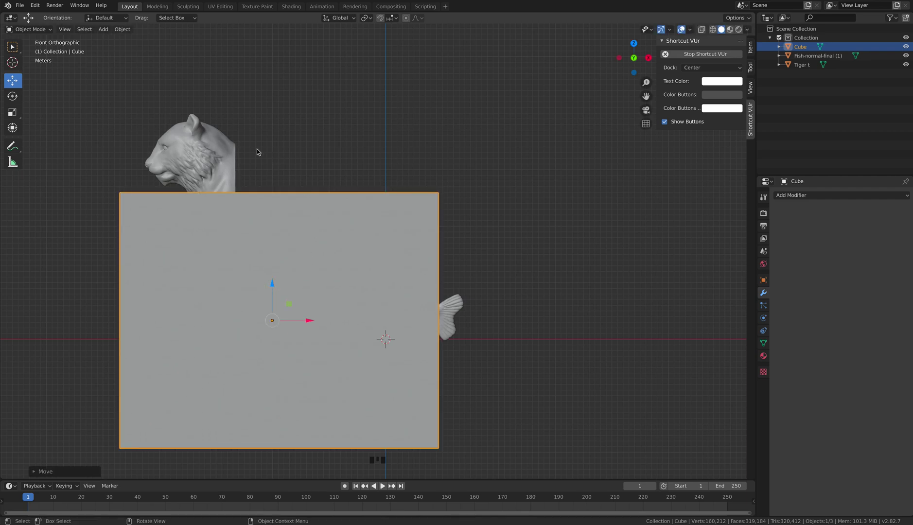
Step: Add another Boolean modifier to the tiger, keeping Difference and picking Cube as the object, to cut everything below the head
left_click(192, 162)
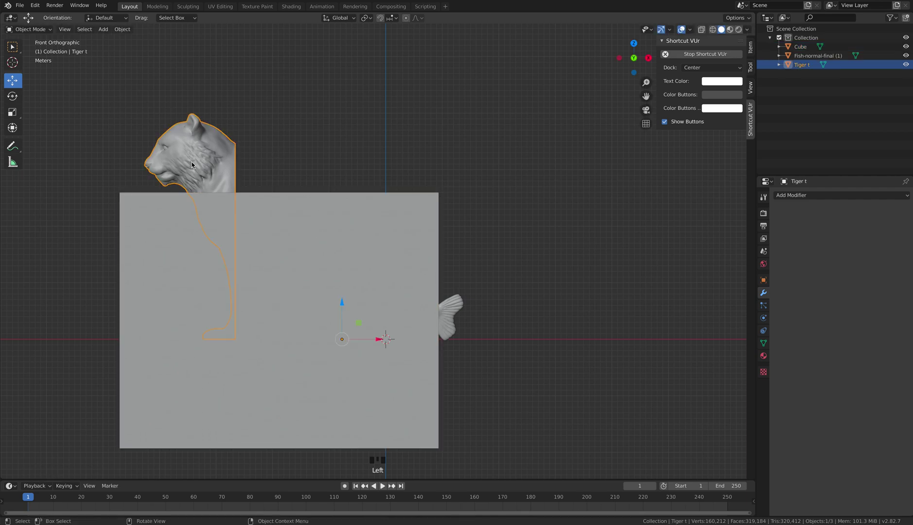
left_click(832, 195)
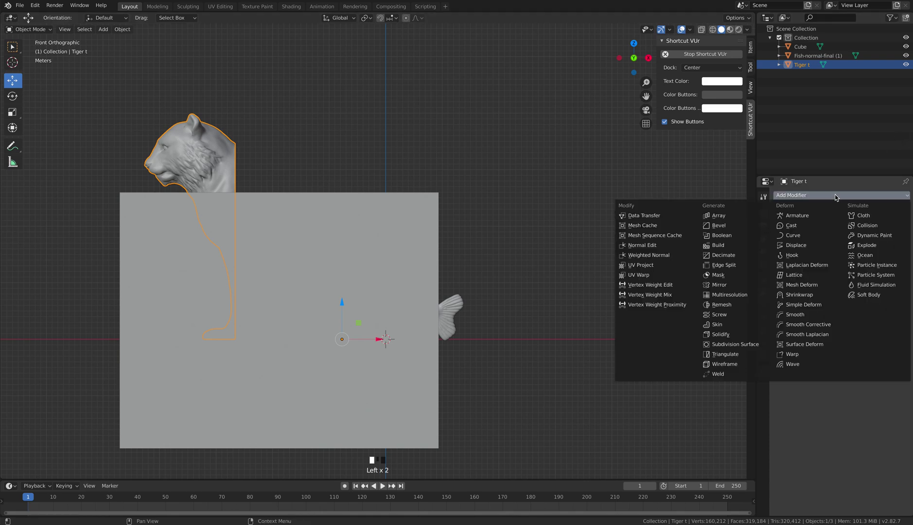
left_click(722, 235)
left_click(817, 247)
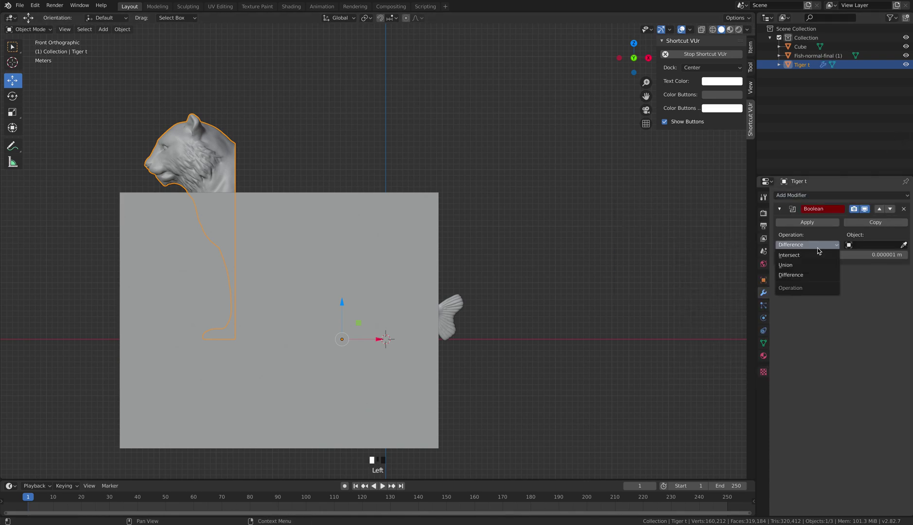
left_click(819, 251)
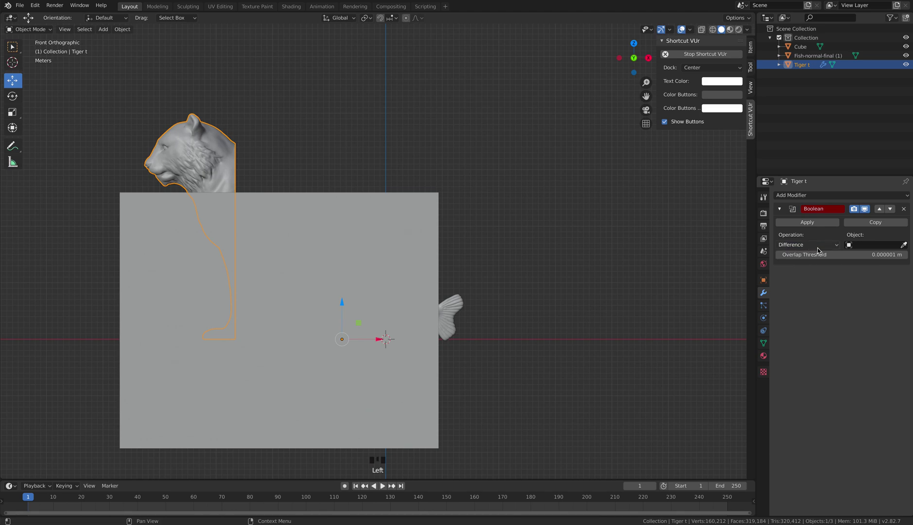
left_click(903, 245)
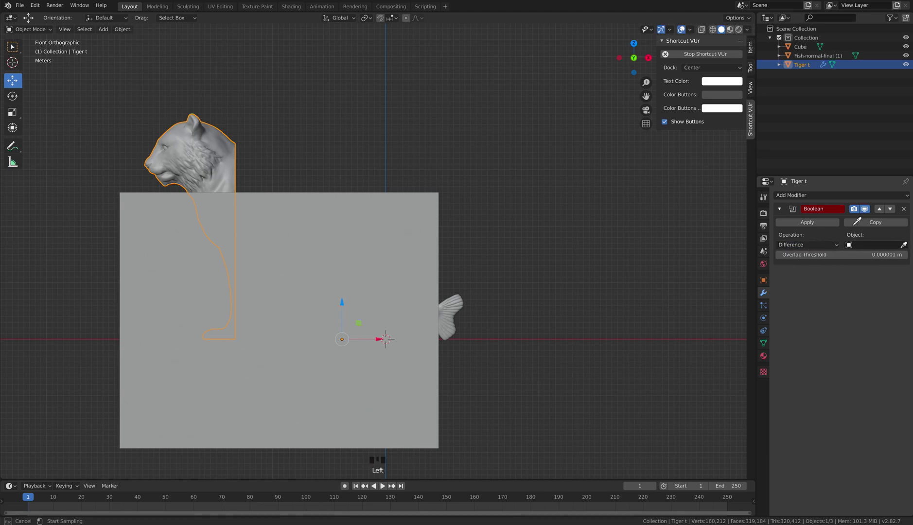
left_click(332, 256)
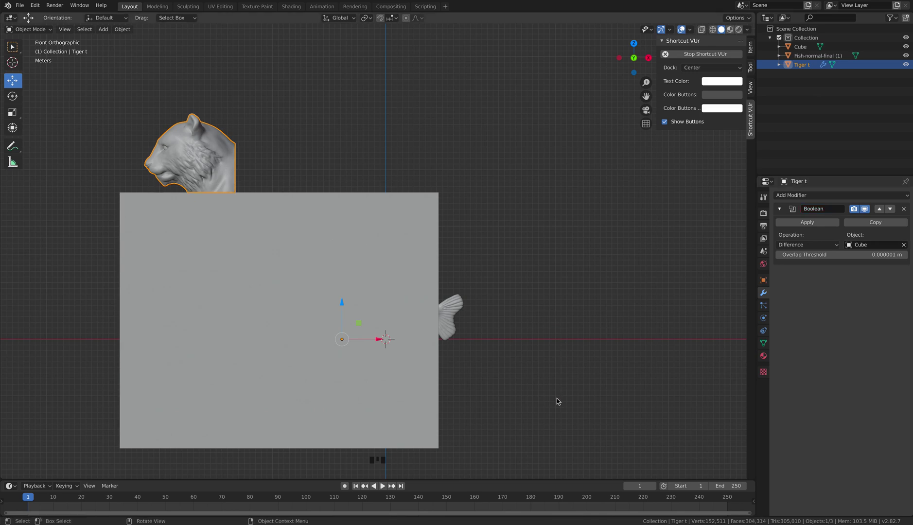
Step: Apply the second Boolean modifier and raise the tiger head along Z clear of the cube
left_click(806, 224)
left_click(372, 248)
left_click(209, 136)
middle_click_drag(286, 172, 262, 190)
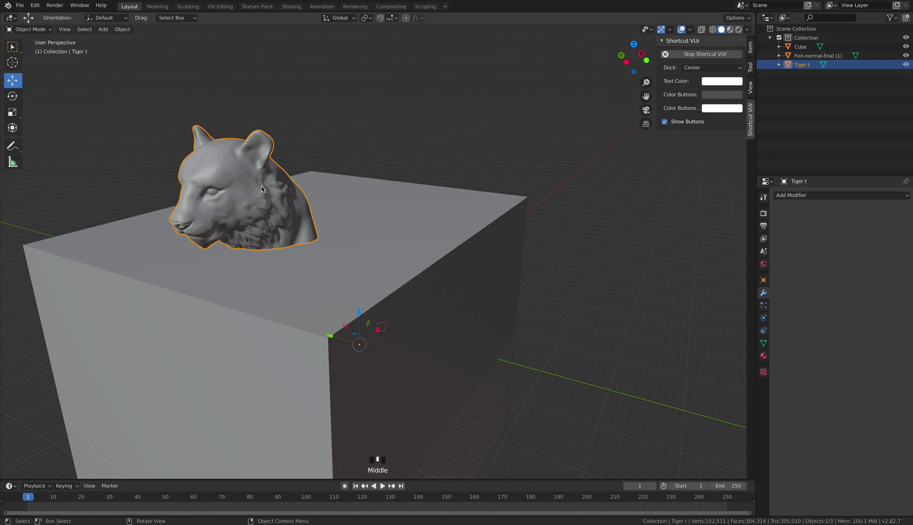
left_click_drag(359, 316, 354, 289)
middle_click_drag(354, 289, 308, 334)
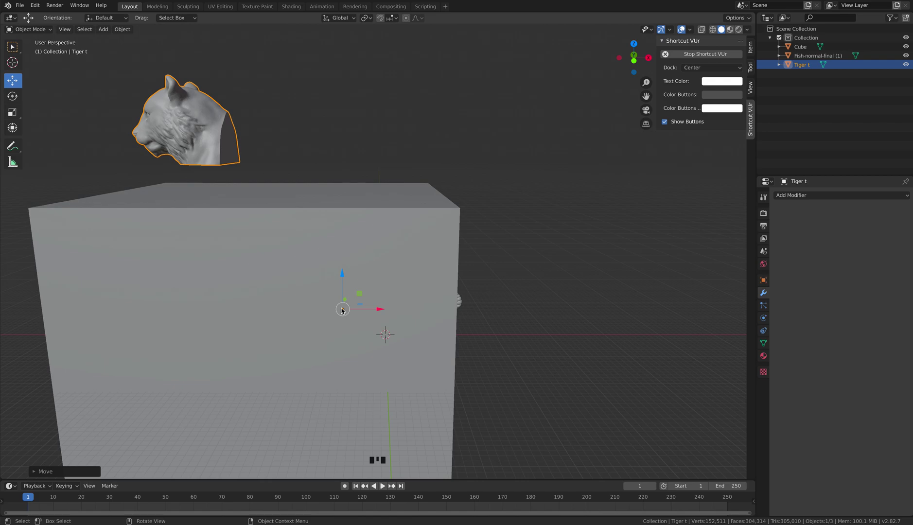
key("KP_1")
left_click(807, 194)
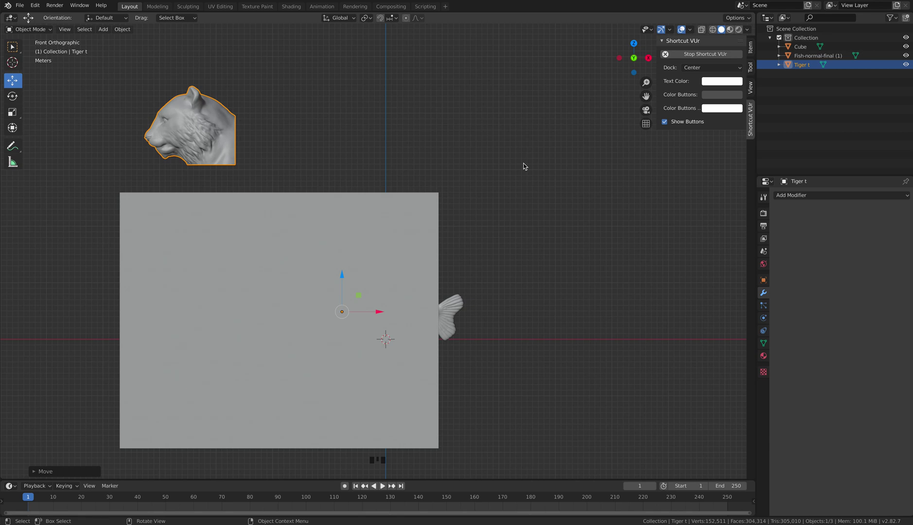
Step: Place the 3D cursor at the cut rear edge of the tiger head's neck and return to the Move tool
left_click(183, 133)
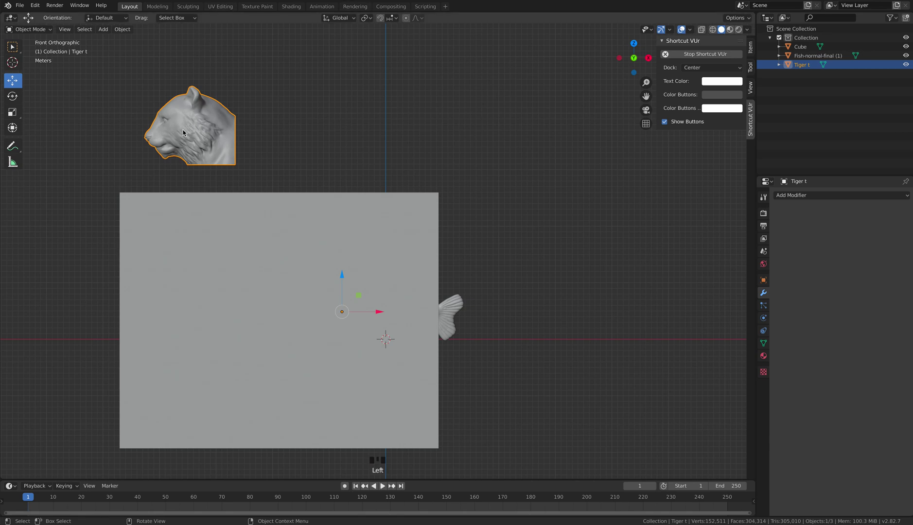
left_click(13, 62)
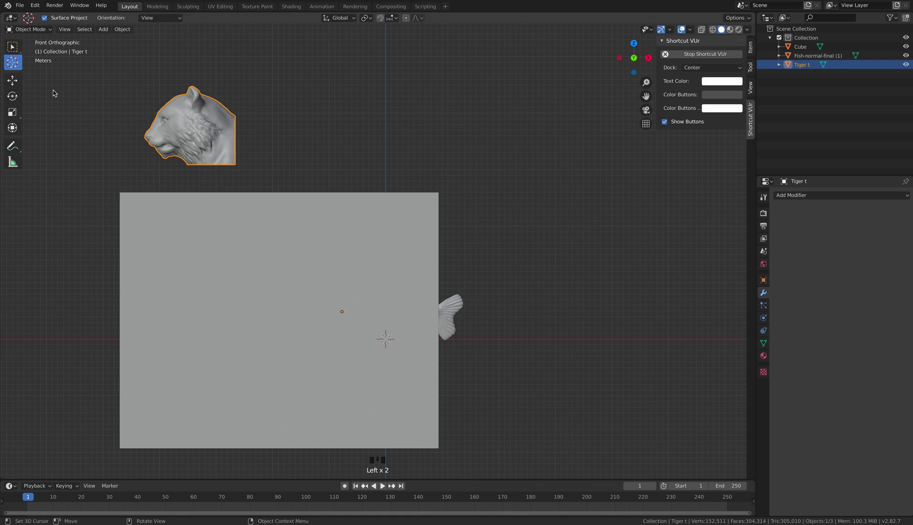
left_click(202, 139)
left_click(329, 201)
left_click(232, 135)
left_click(13, 81)
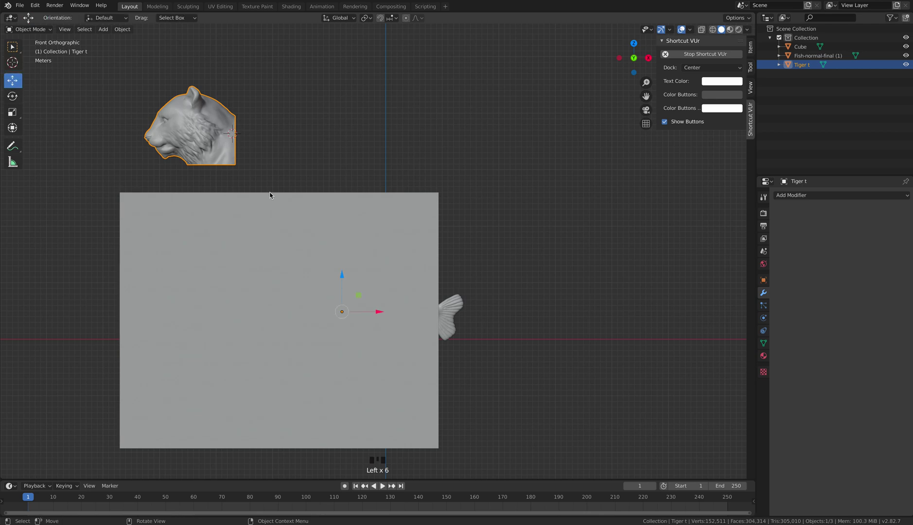
Step: Move the tiger head toward positive X and down in Z so it sits over the fish's head
left_click_drag(358, 295, 424, 311)
key("g")
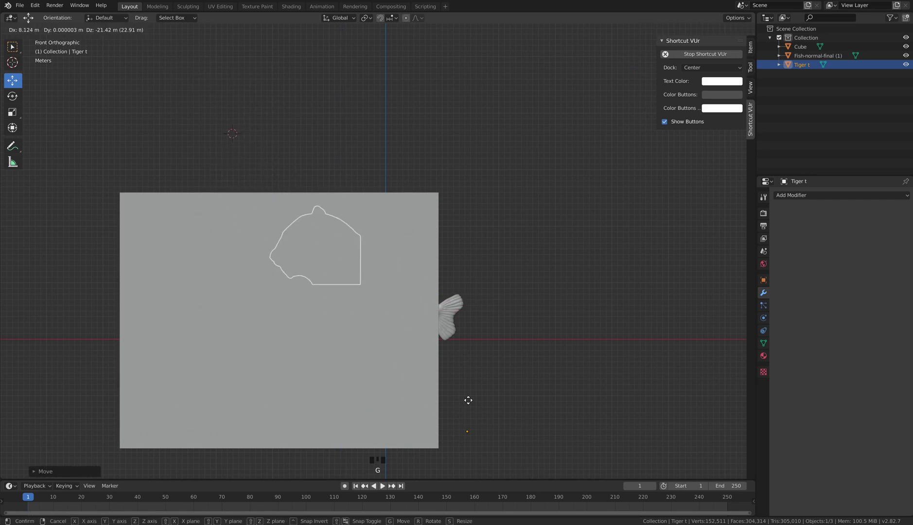
left_click(479, 406)
left_click(530, 265)
Step: Move the cube along positive X clear of the fish's tail and hide the Tiger t object
left_click(287, 247)
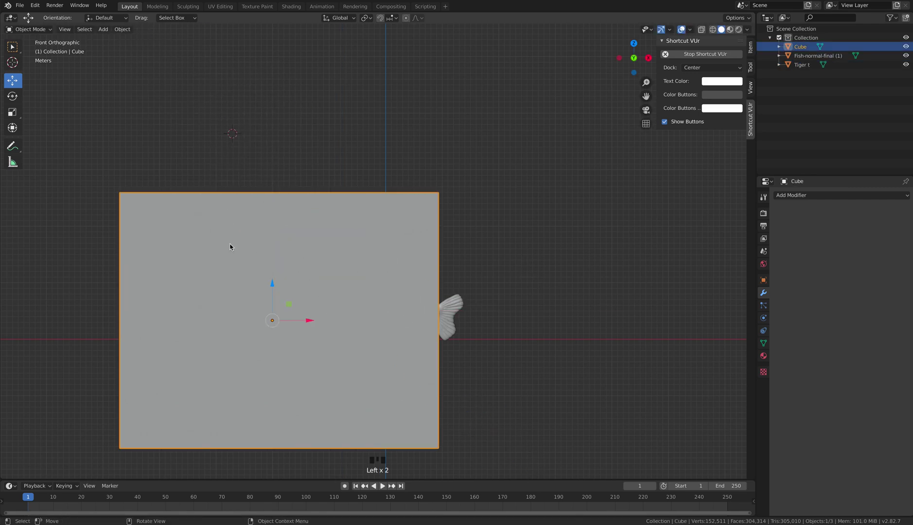
left_click_drag(312, 321, 658, 313)
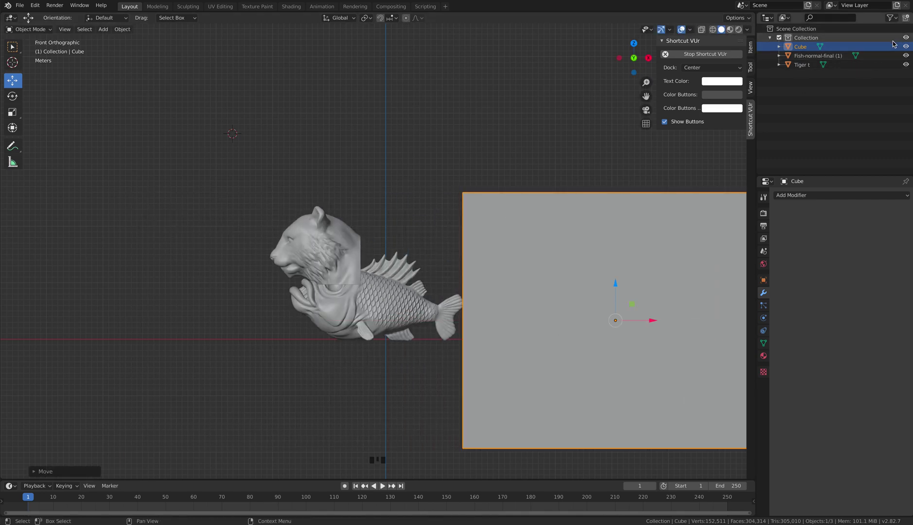
left_click(906, 64)
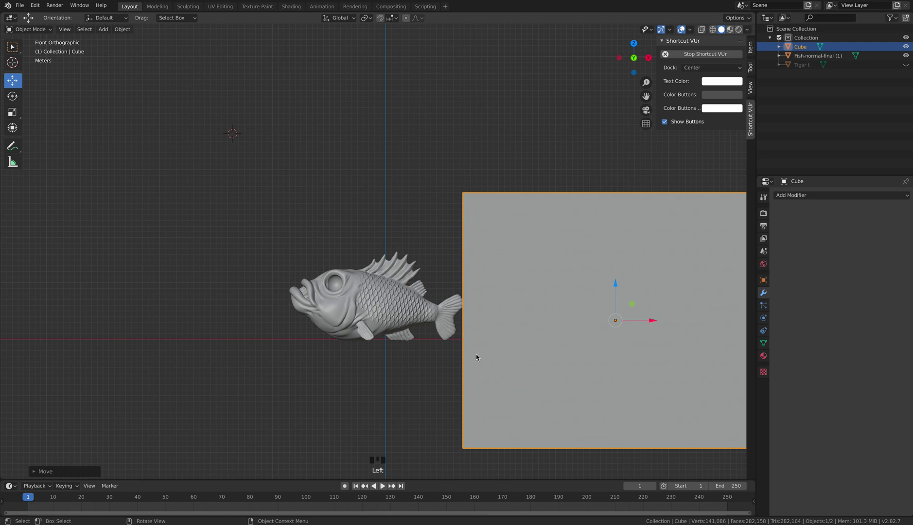
Step: Move the cube back along negative X until it covers the whole fish, and turn on X-ray display
left_click(549, 298)
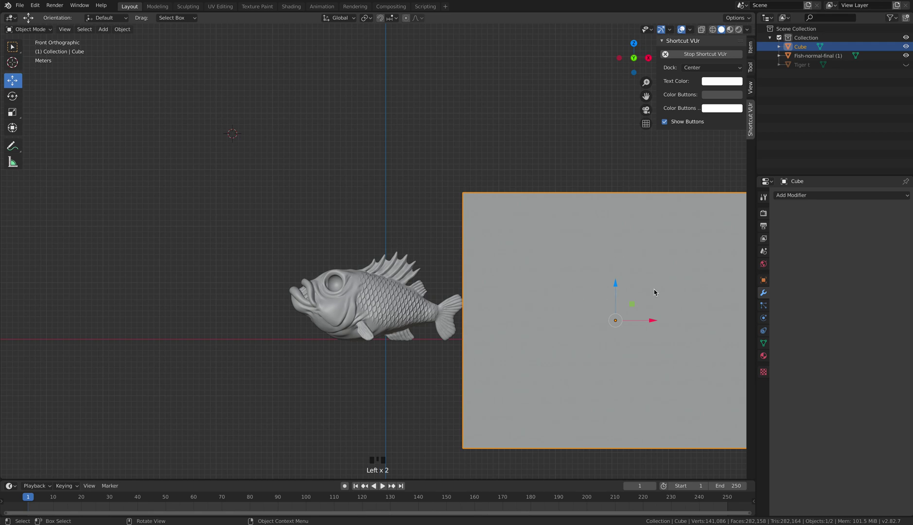
left_click_drag(652, 321, 348, 294)
left_click(701, 30)
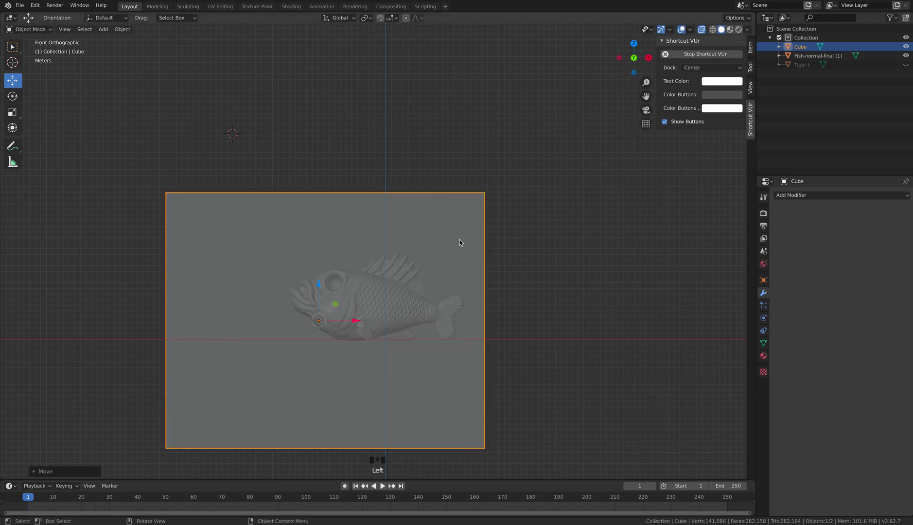
left_click(374, 276)
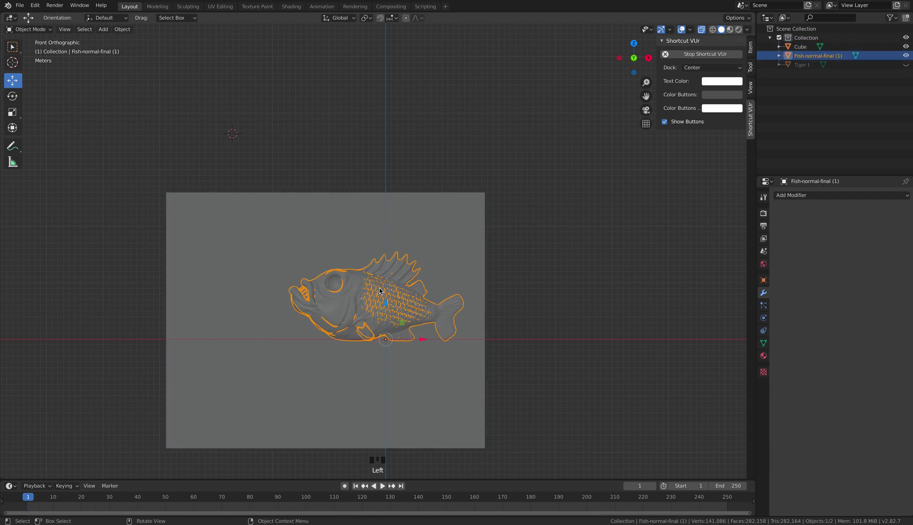
scroll(488, 285, "down", 2)
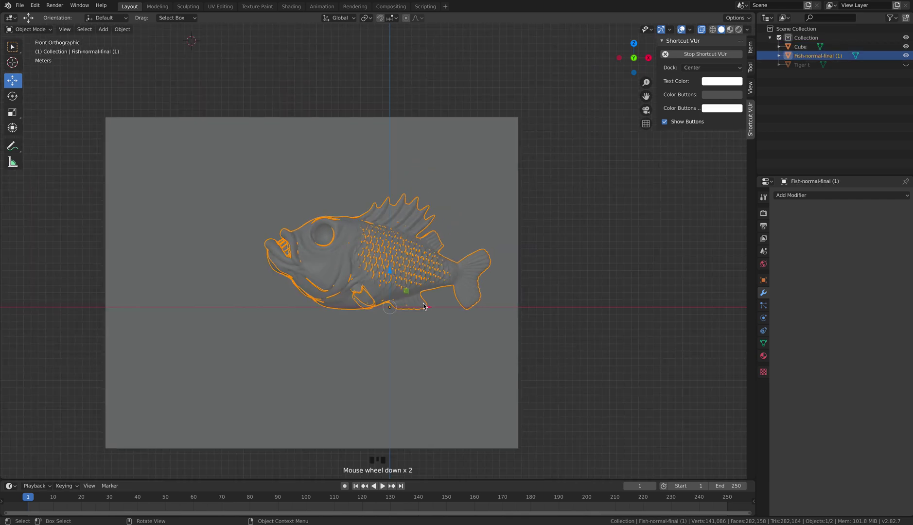
Step: Select the cube and rotate it 45° in the front view
left_click(443, 181)
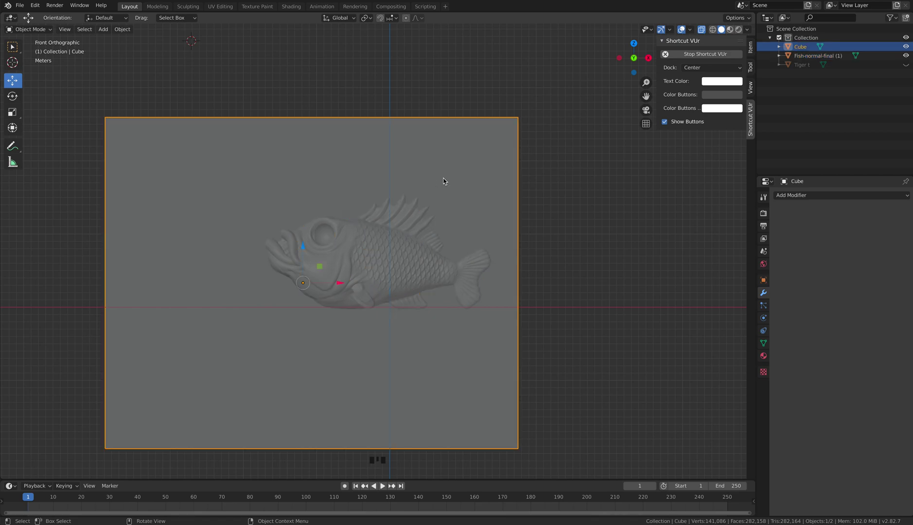
key("r")
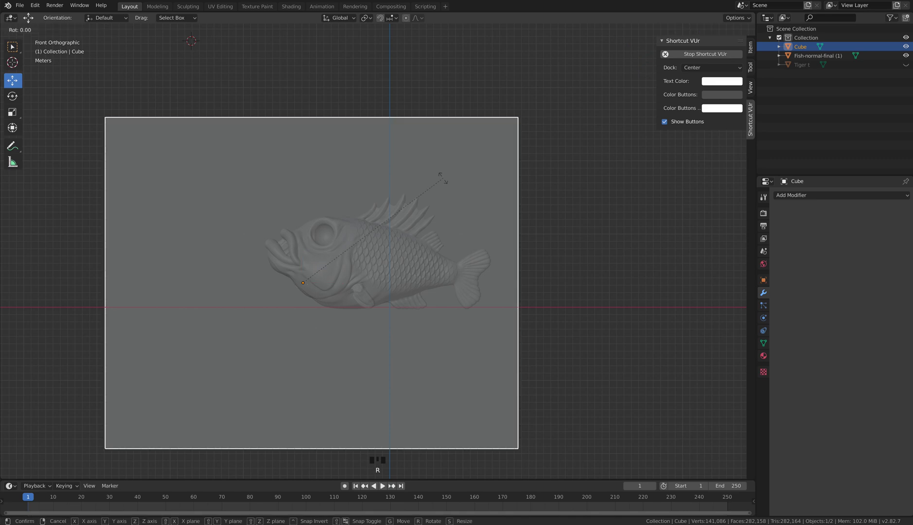
type("45")
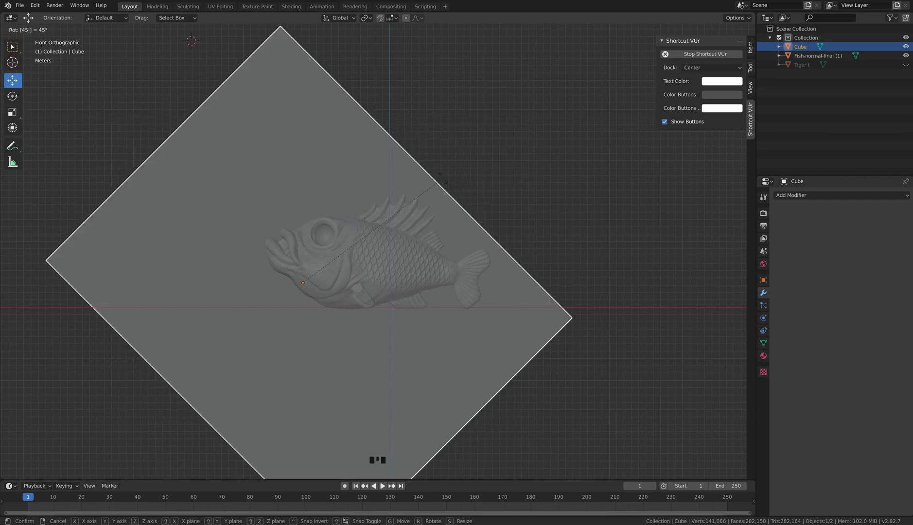
key("Return")
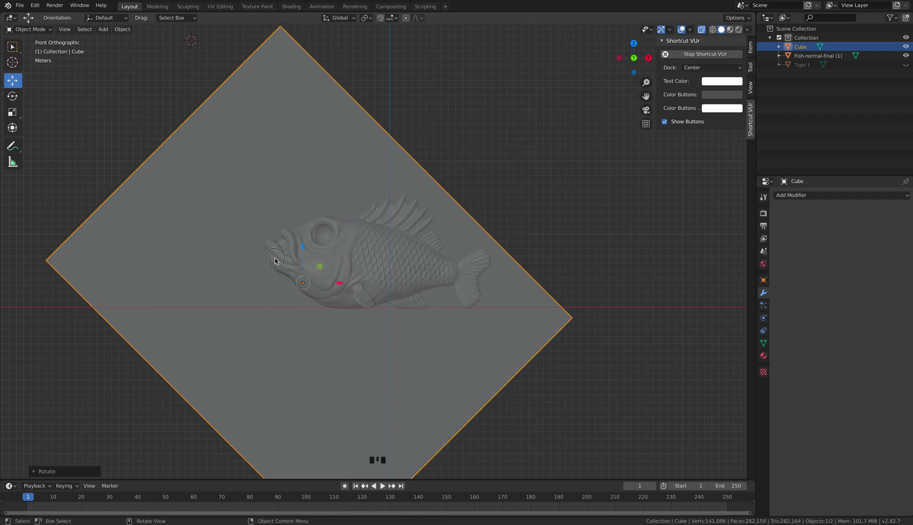
left_click(611, 118)
Step: Rotate the cube freely counterclockwise in front view until its long lower edge slants upward toward the fish's tail side
left_click(365, 270)
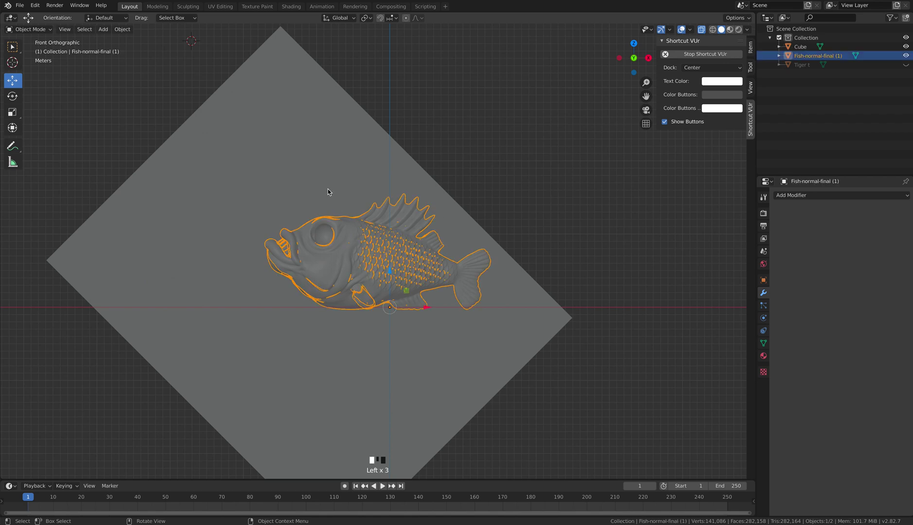
left_click(318, 137)
key("r")
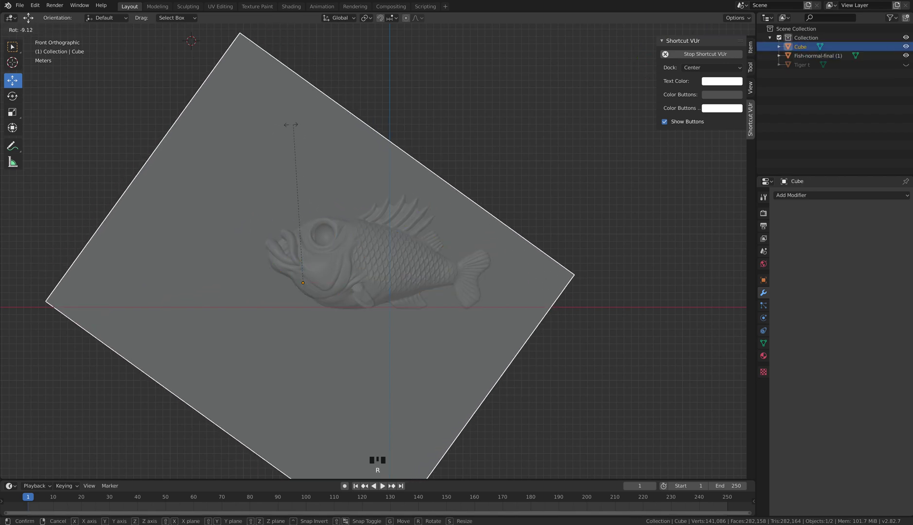
left_click(469, 313)
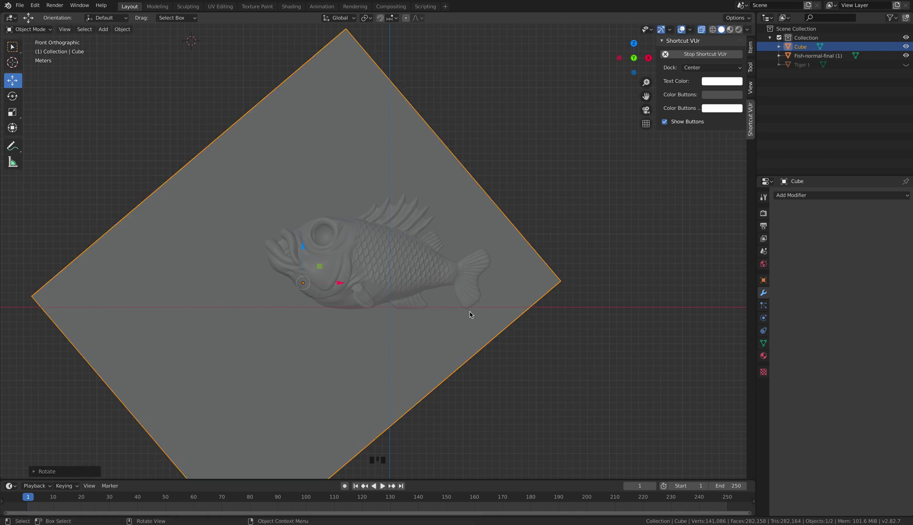
Step: Raise the cube in Z, scale it to about 0.46, and move it about -3.6 m in X and -11.1 m in Z onto the fish's head
left_click_drag(302, 249, 247, 66)
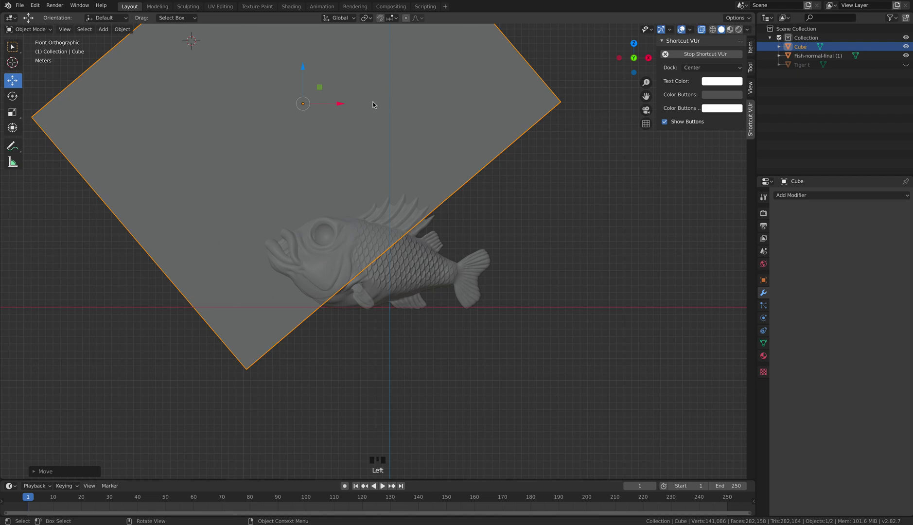
key("s")
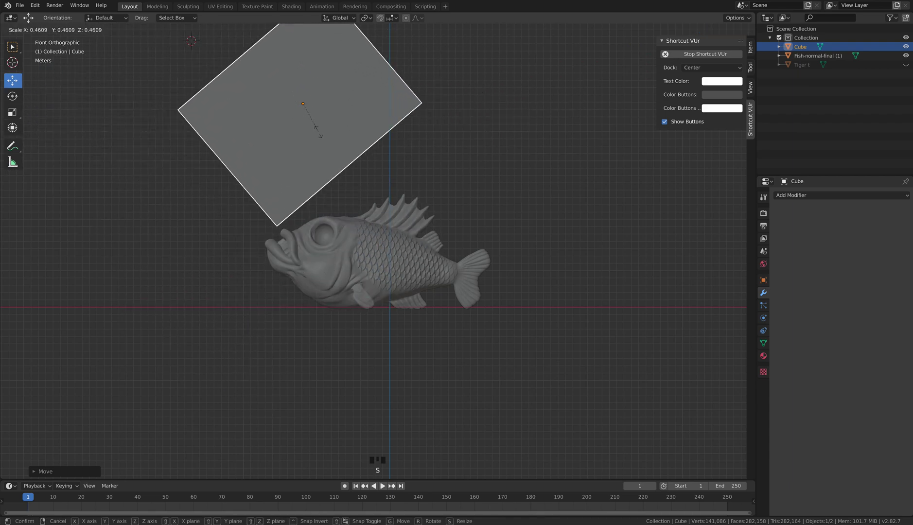
left_click(319, 132)
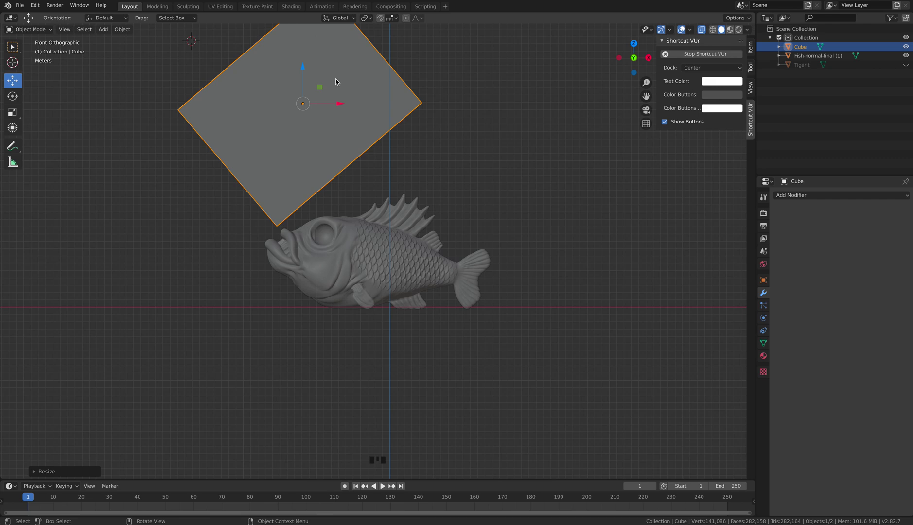
key("g")
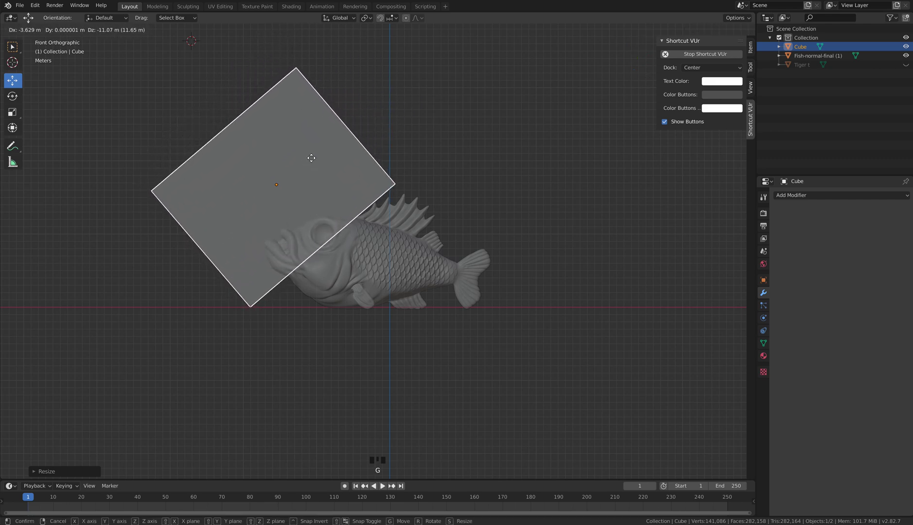
left_click(311, 158)
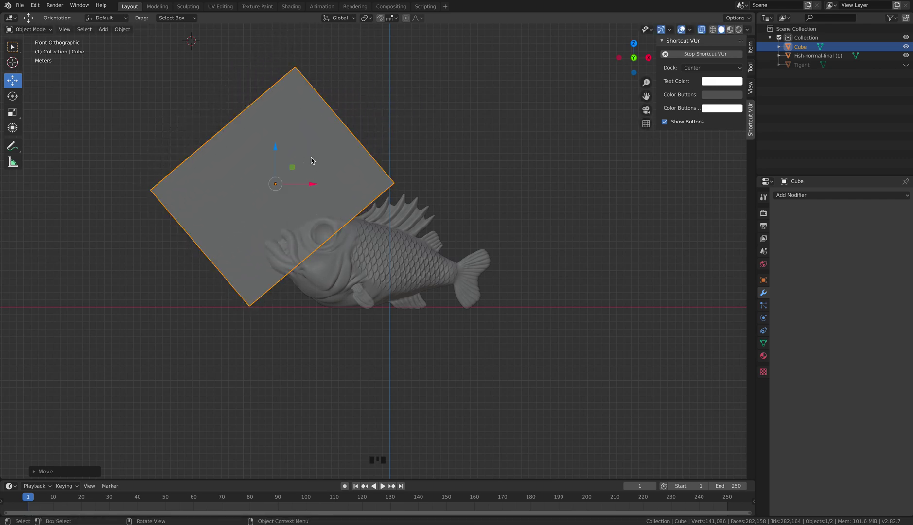
Step: Rotate the cube about -17.4° and shift it about 0.92 m in X and -1.1 m in Z to cover the fish's head
key("r")
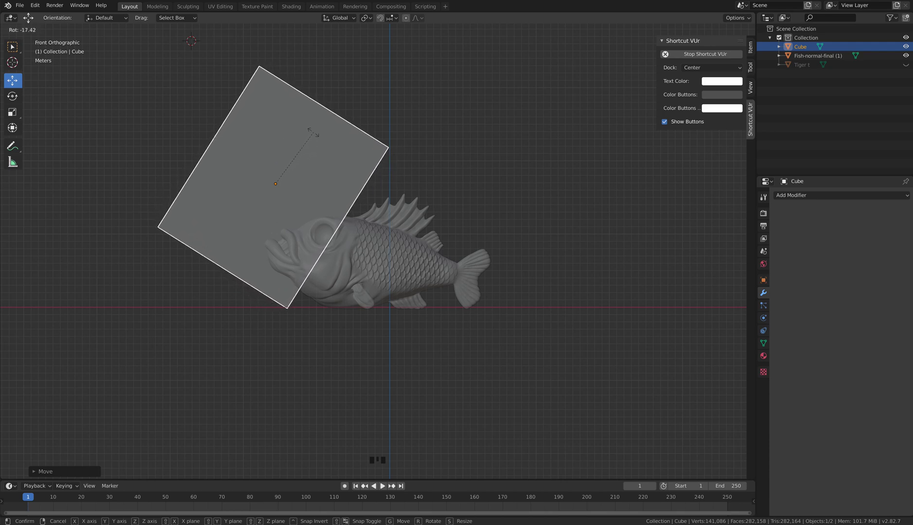
left_click(314, 134)
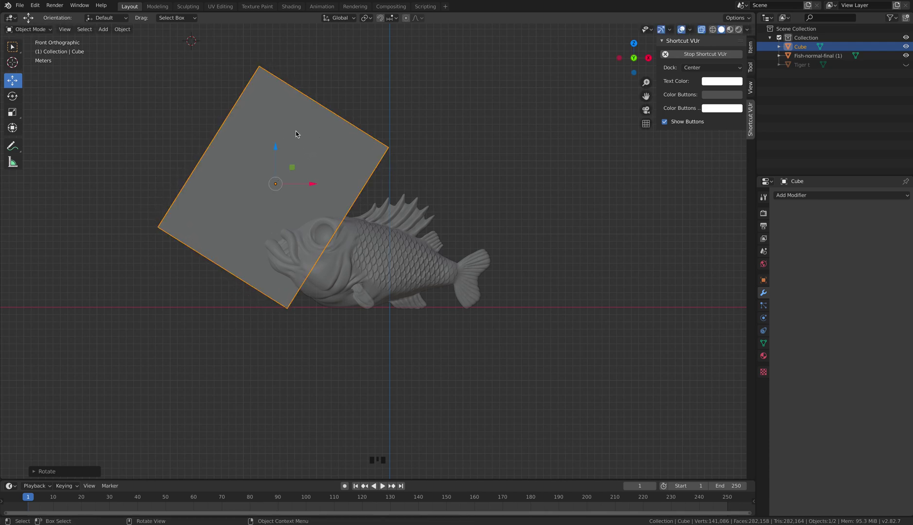
key("g")
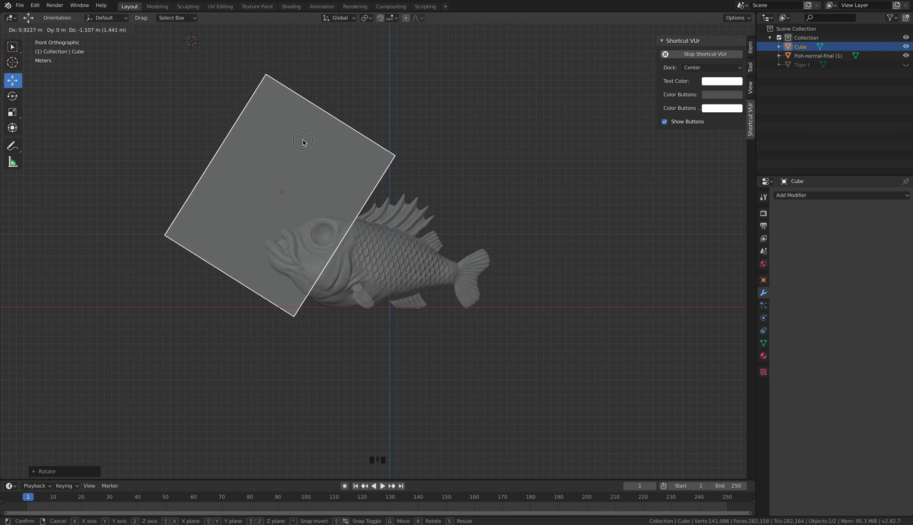
left_click(302, 140)
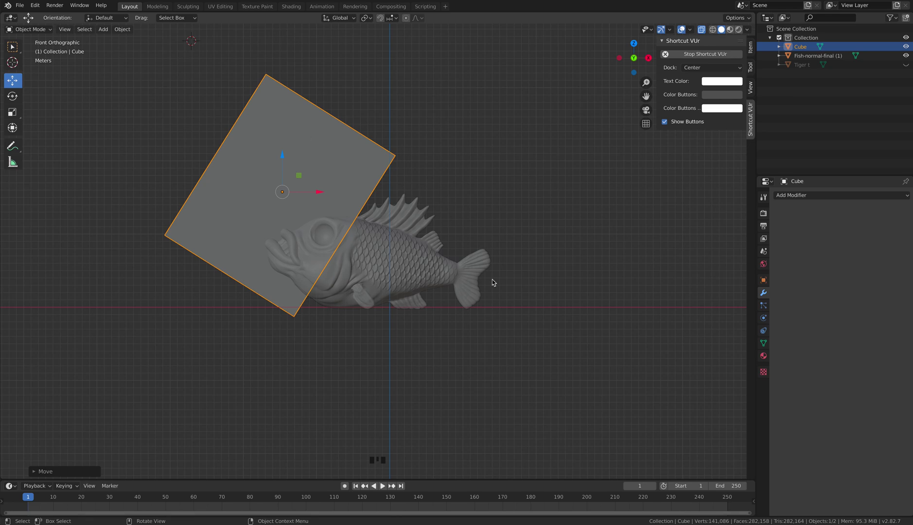
Step: Add a Boolean modifier to the fish, keeping Difference and picking Cube as the object, to cut off its head
left_click(457, 307)
left_click(366, 257)
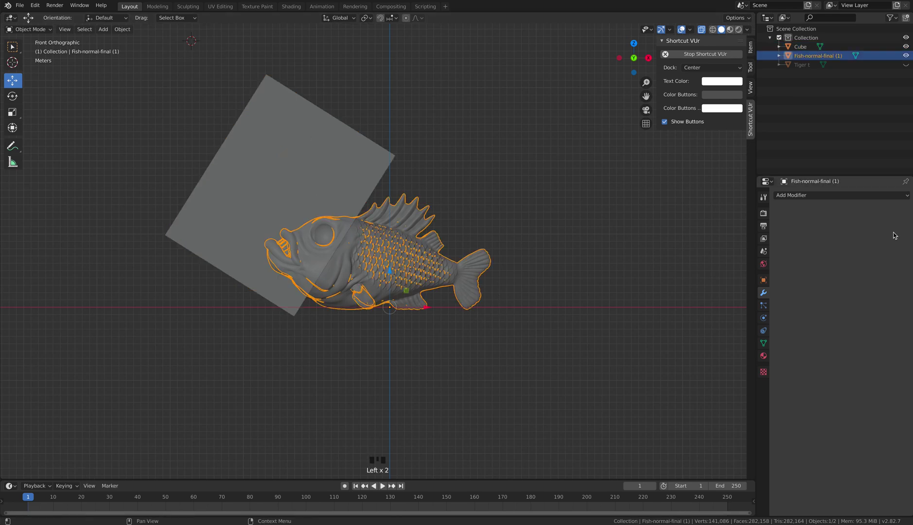
left_click(875, 197)
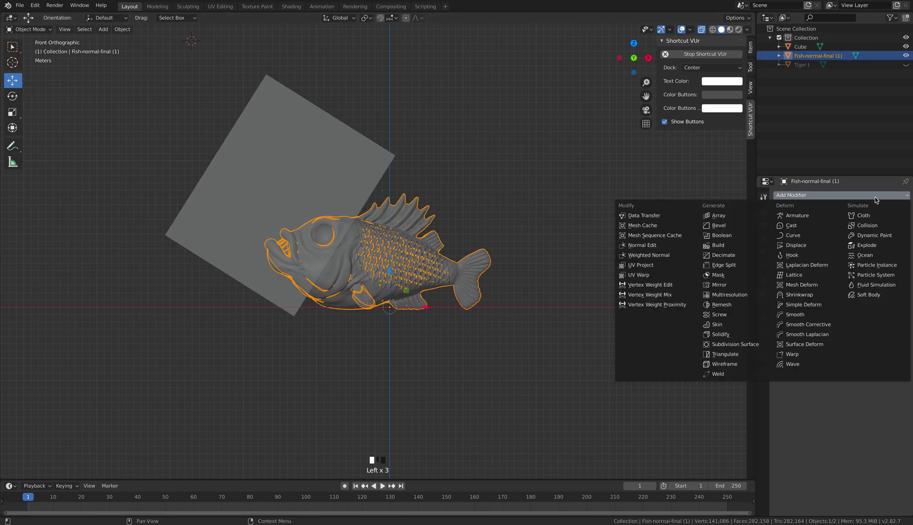
left_click(732, 236)
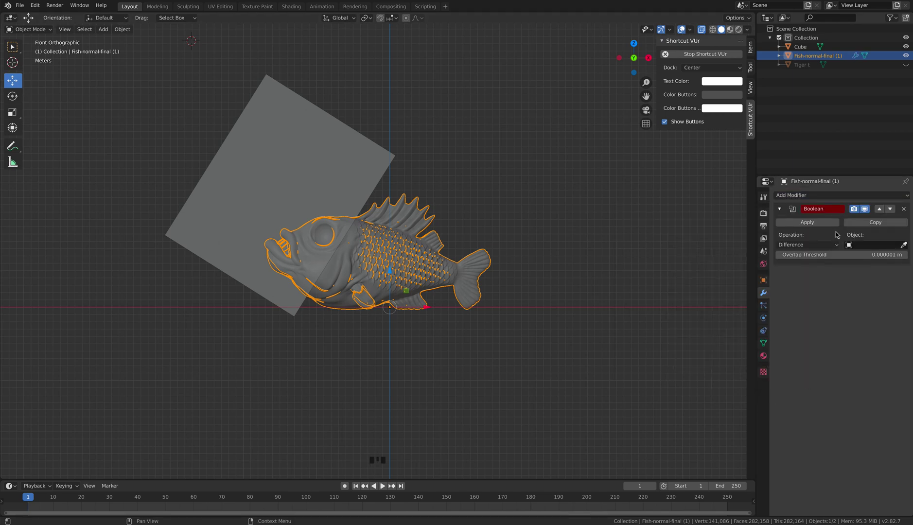
left_click(829, 246)
left_click(903, 245)
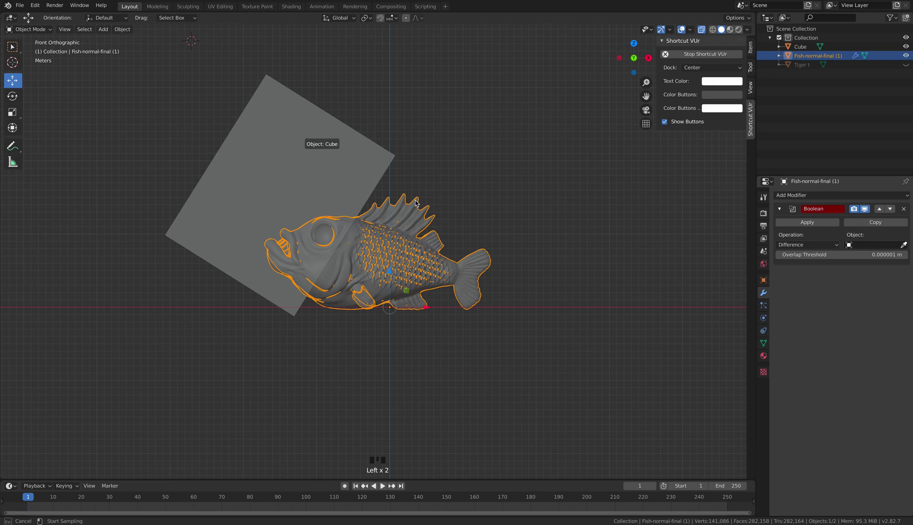
left_click(325, 186)
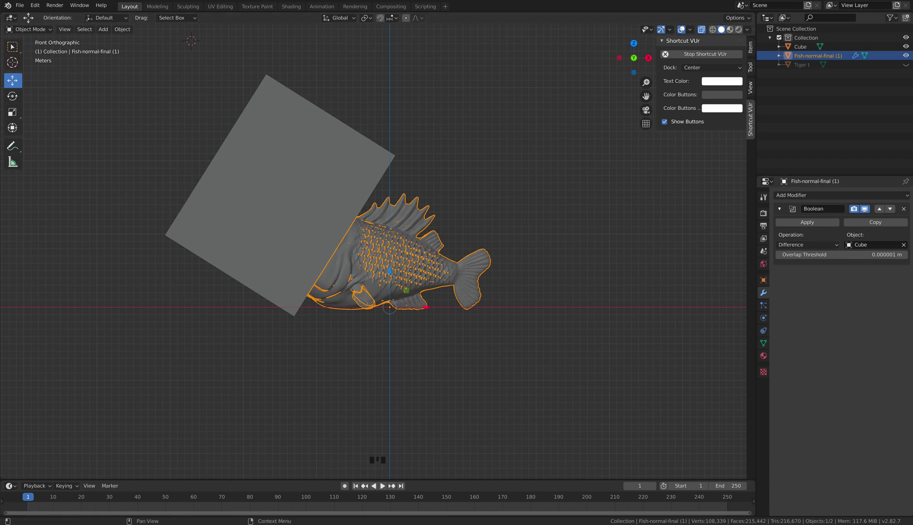
left_click(889, 246)
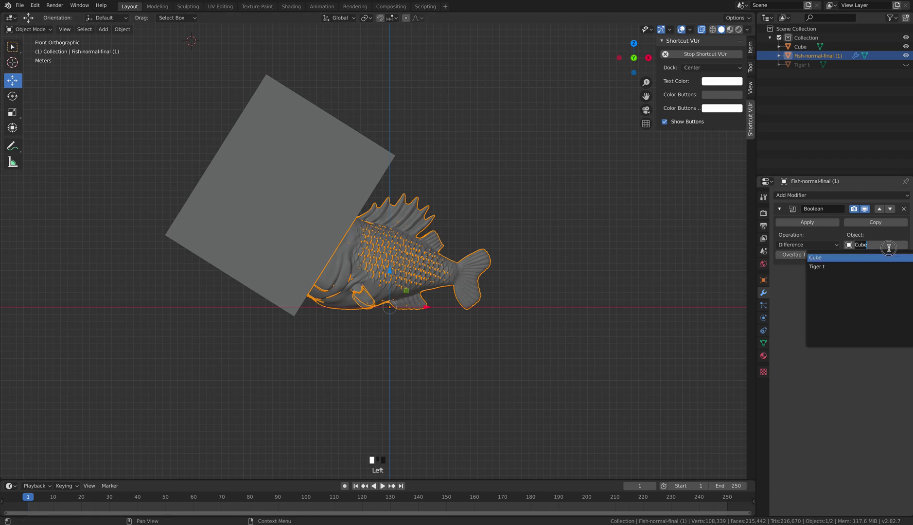
left_click(865, 261)
left_click(879, 252)
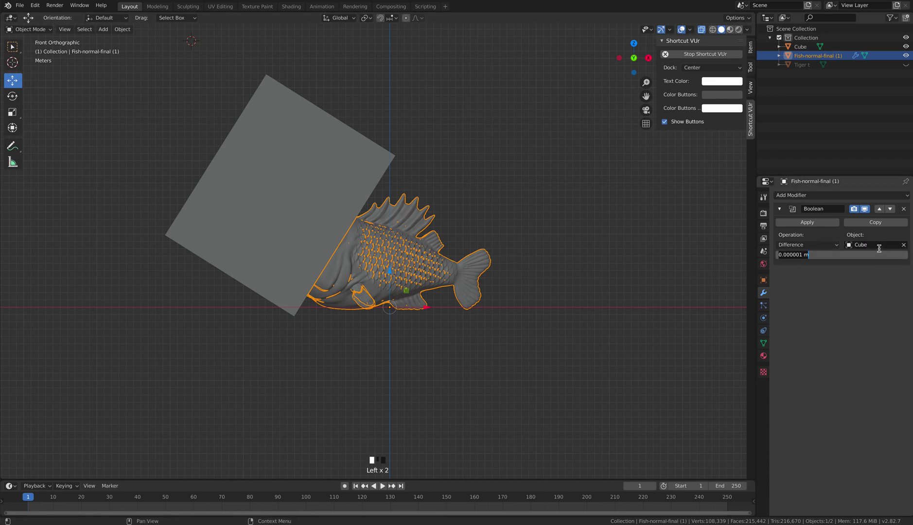
left_click(864, 319)
left_click(875, 245)
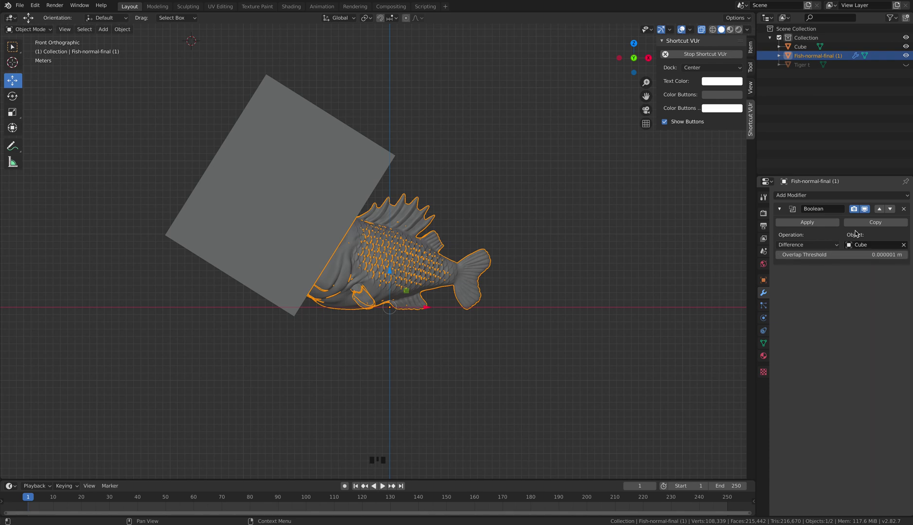
Step: Switch the fish's Boolean operation to Intersect to compare the effect, and set it back to Difference
scroll(431, 307, "up", 4)
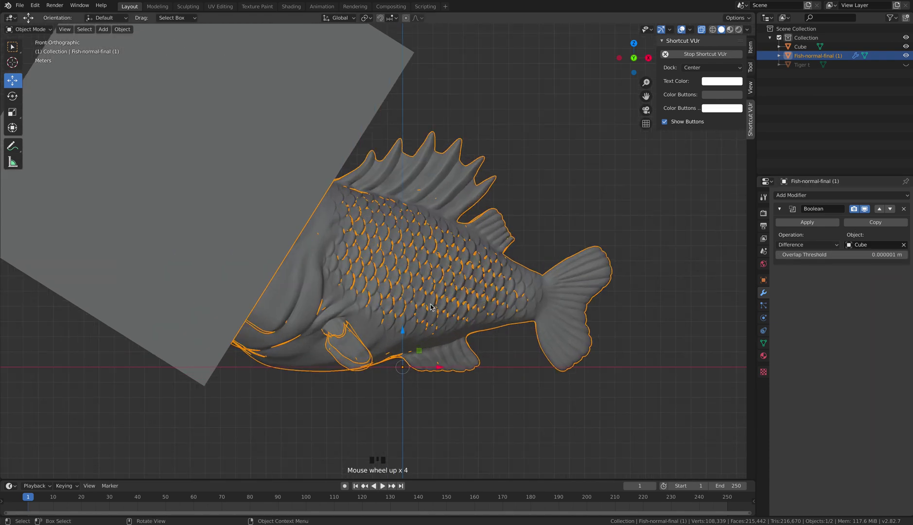
mouse_move(417, 279)
middle_mouse_down()
mouse_move(471, 251)
mouse_move(419, 286)
middle_mouse_up()
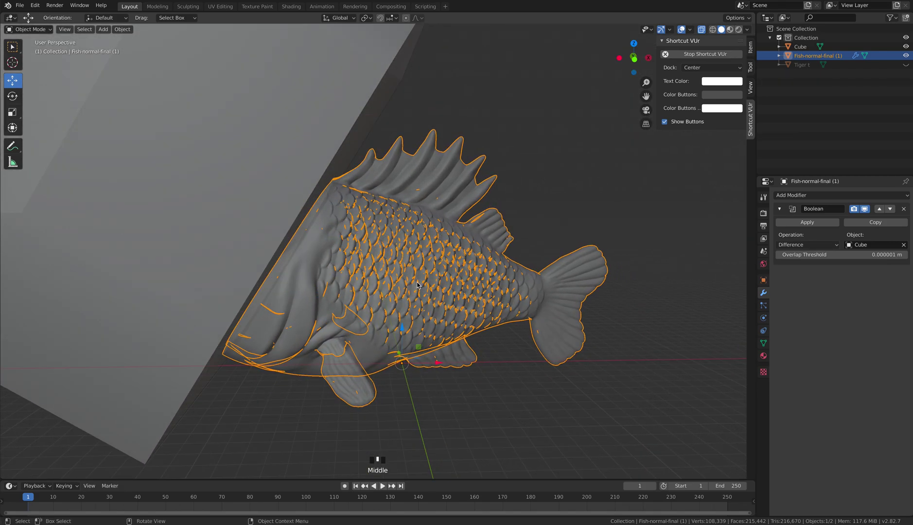
key("KP_1")
middle_click_drag(391, 281, 516, 271, "shift")
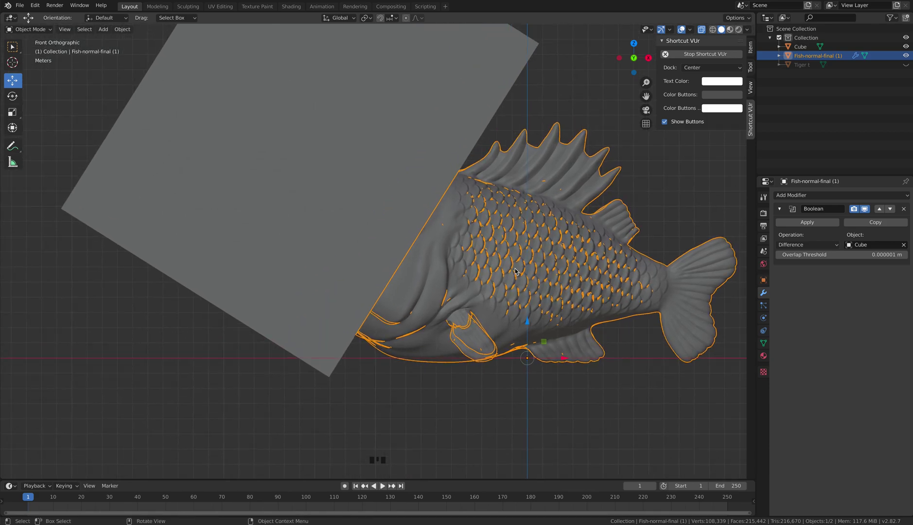
scroll(516, 271, "down", 3)
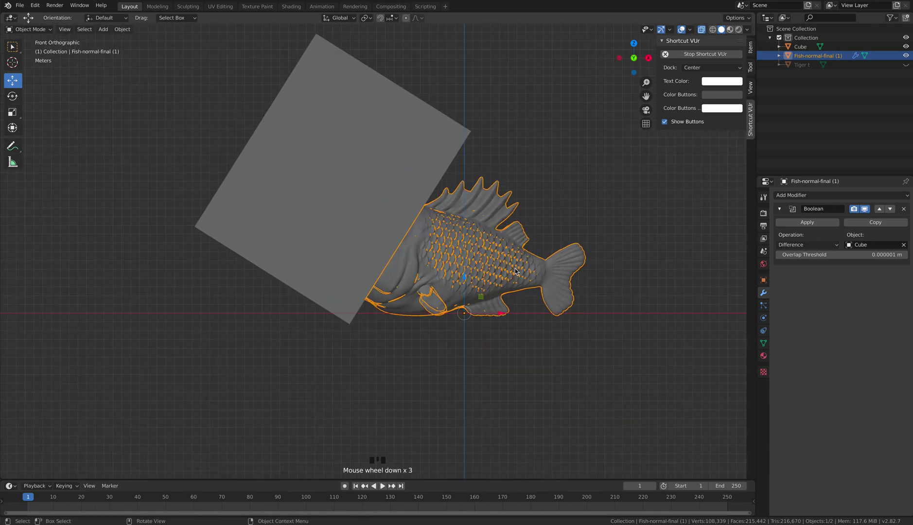
left_click(827, 245)
left_click(819, 256)
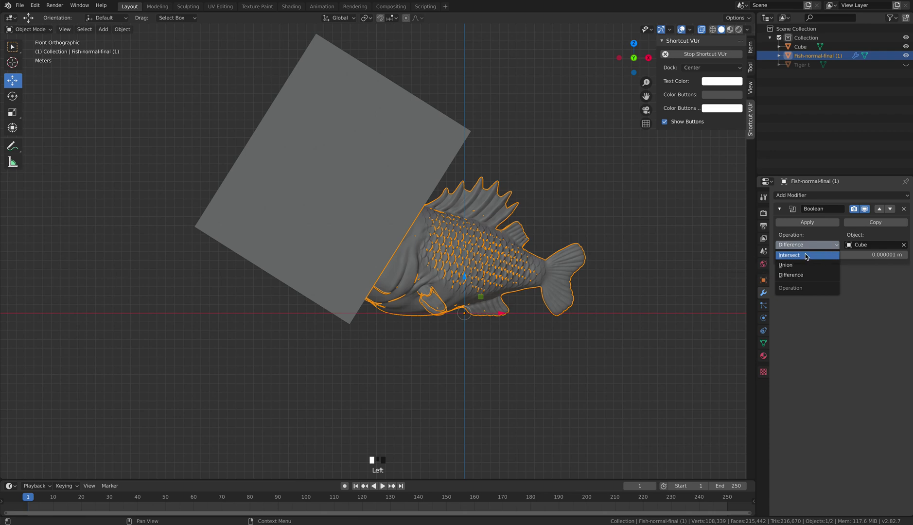
left_click(808, 256)
scroll(396, 224, "up", 1)
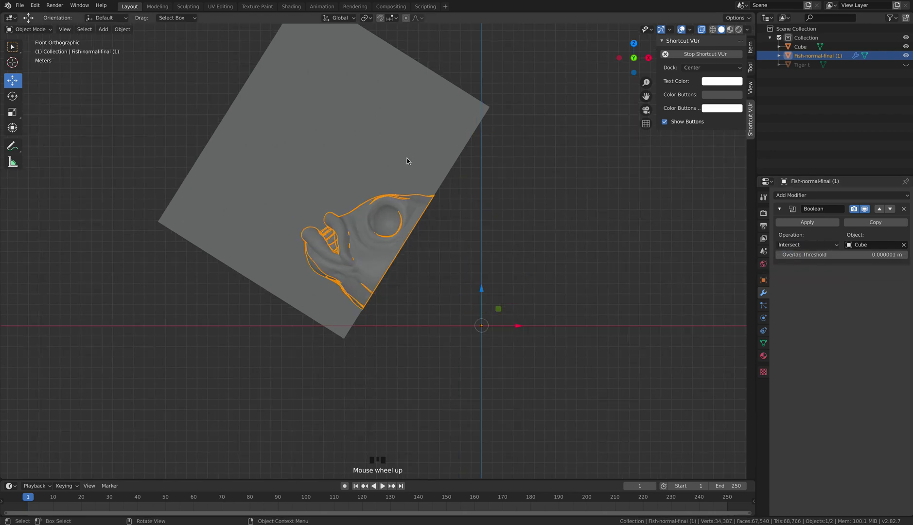
left_click(815, 244)
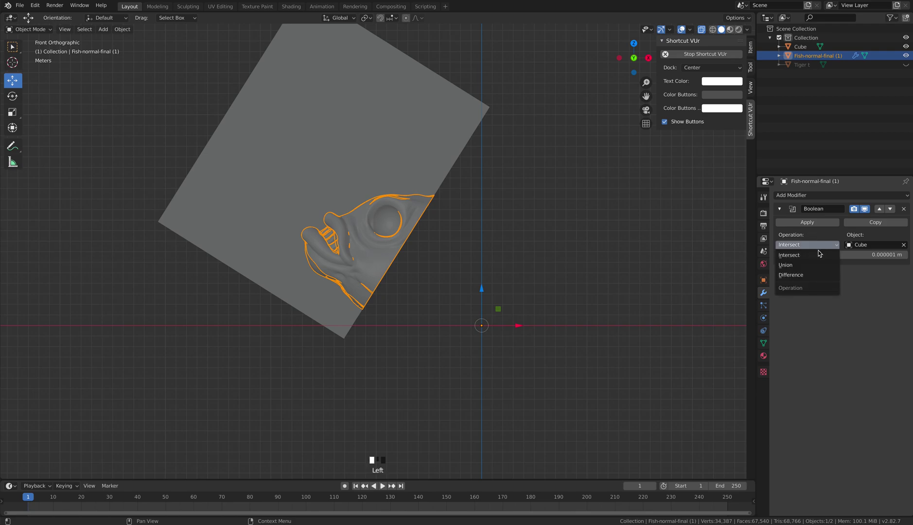
left_click(809, 276)
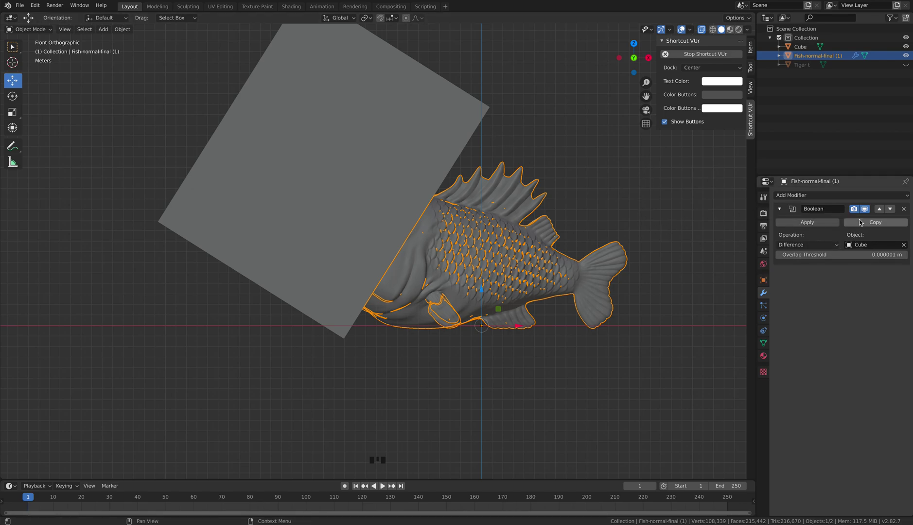
Step: Apply the Boolean modifier to the fish and delete the cutting cube
left_click(826, 224)
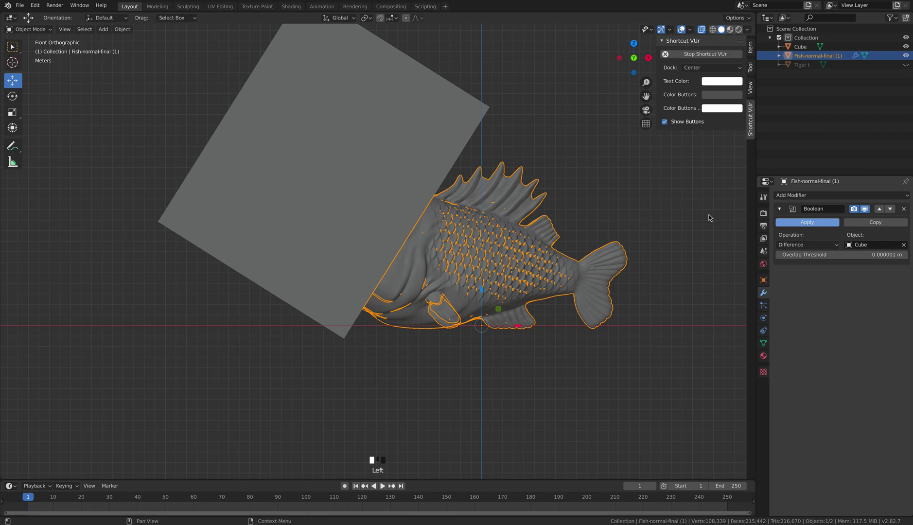
left_click(823, 224)
left_click(411, 162)
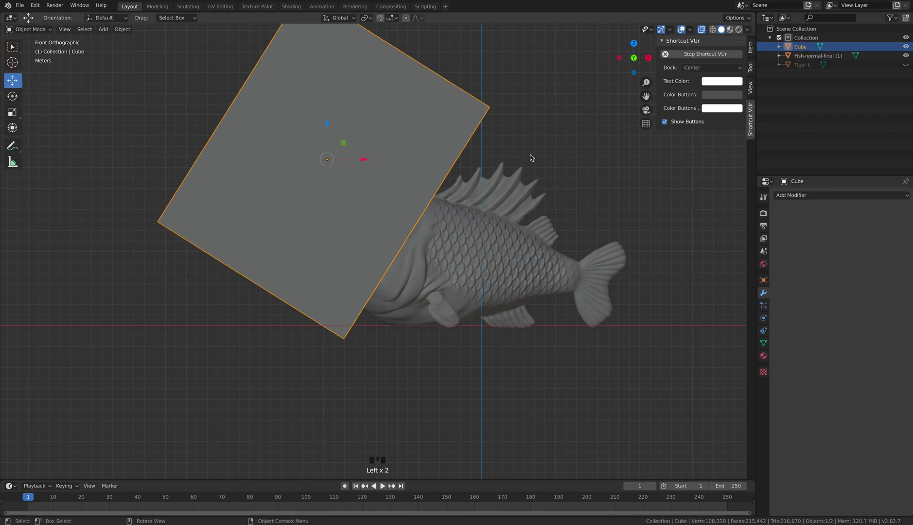
key("x")
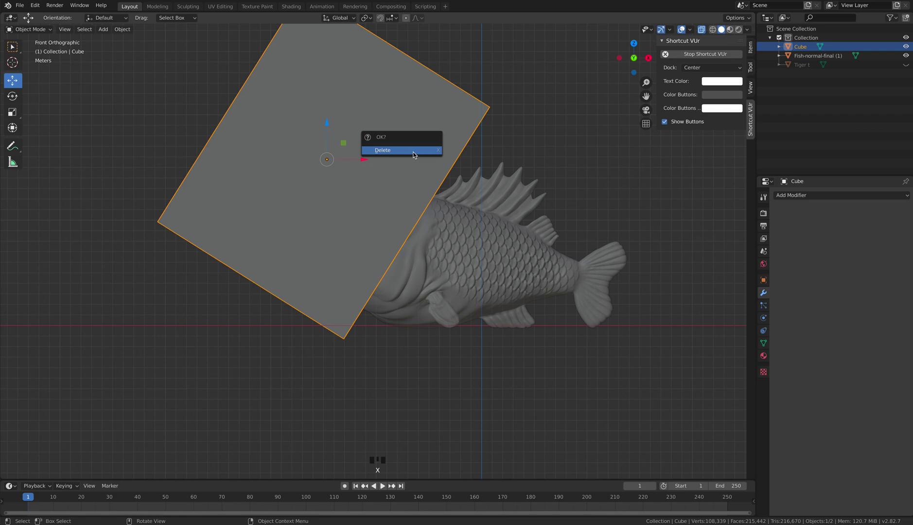
left_click(413, 155)
Step: Unhide the tiger head and turn off X-ray shading
left_click(906, 56)
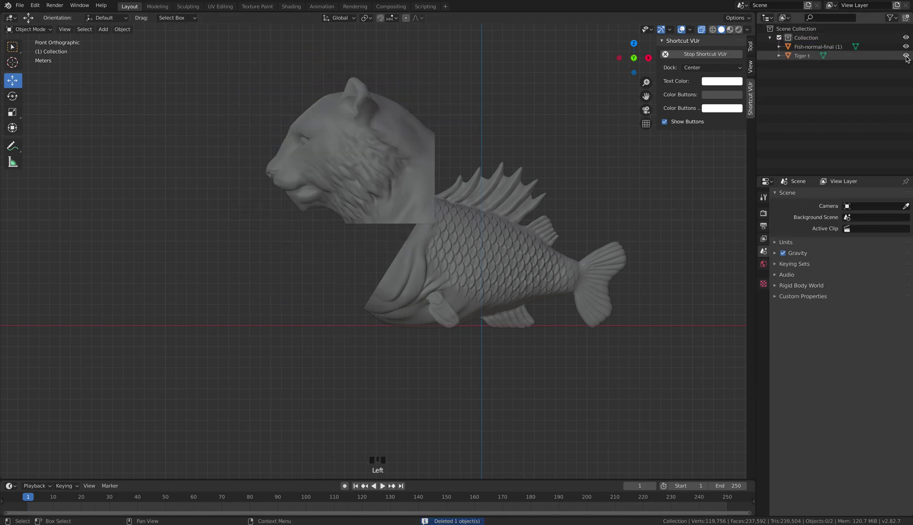
left_click(703, 30)
mouse_move(558, 128)
middle_mouse_down()
mouse_move(697, 113)
mouse_move(676, 128)
mouse_move(530, 152)
mouse_move(525, 139)
mouse_move(560, 135)
mouse_move(550, 138)
middle_mouse_up()
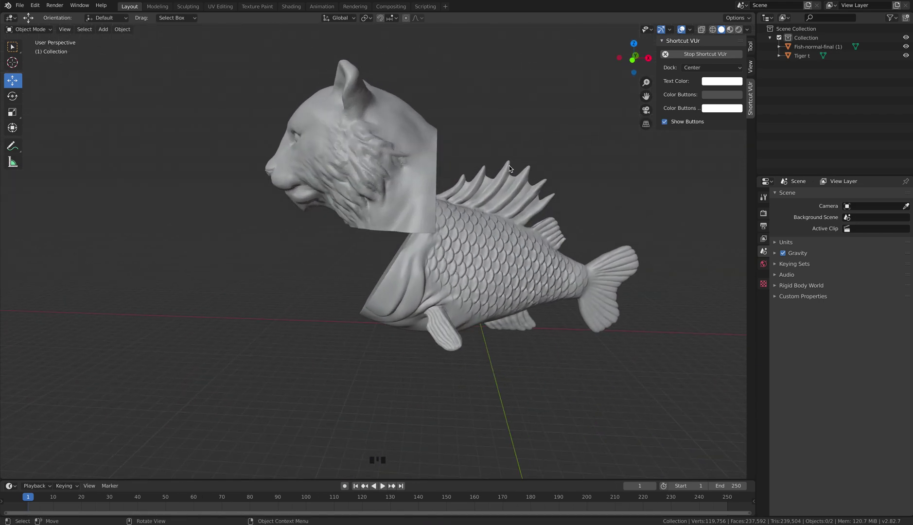
key("KP_1")
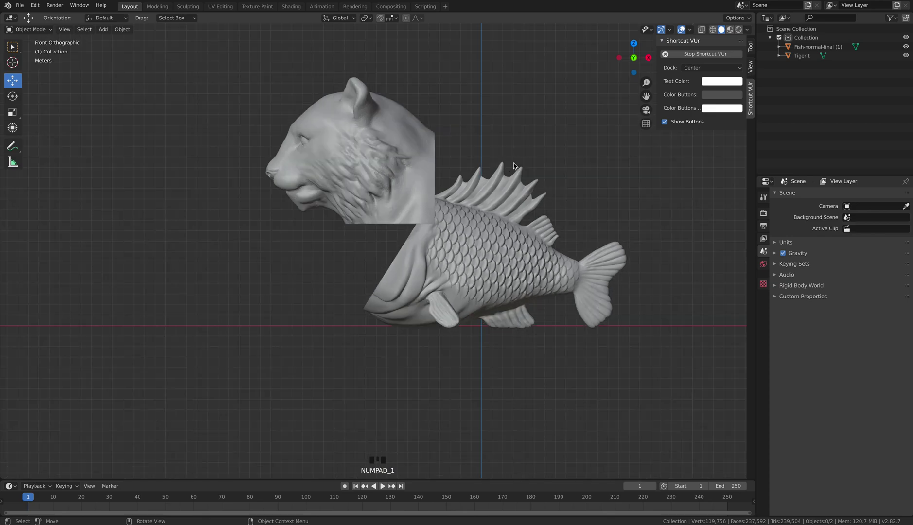
Step: Move the tiger head about 1.9 m in X and -7.8 m in Z onto the fish's cut end and check the fit around it
left_click(400, 161)
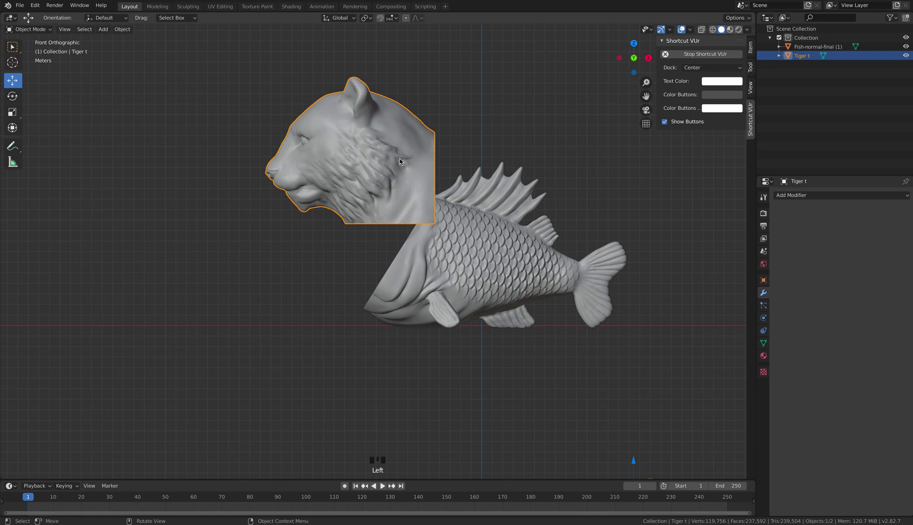
key("g")
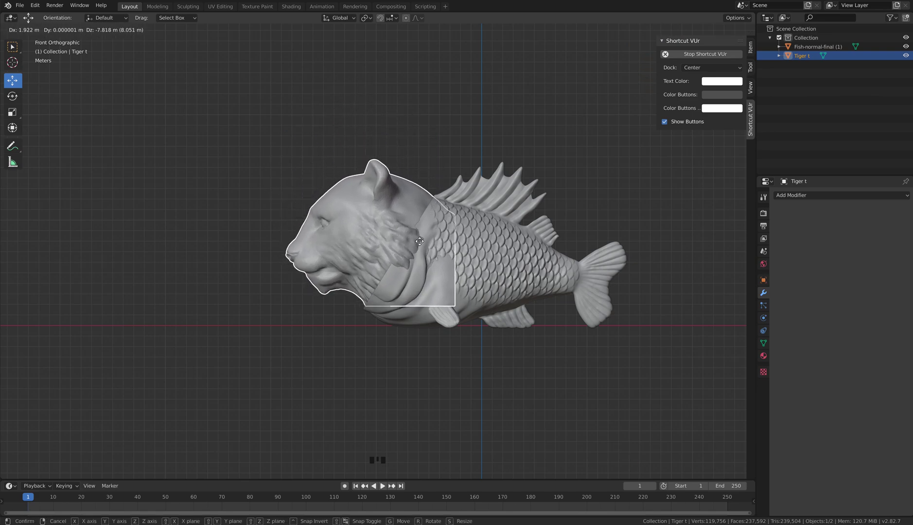
left_click(419, 241)
middle_click_drag(420, 241, 478, 260)
left_click(459, 278)
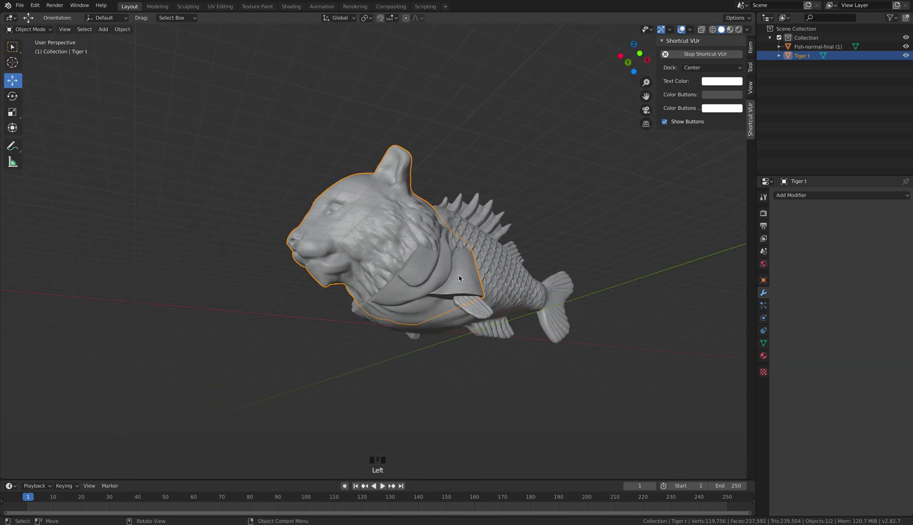
left_click(482, 343)
middle_click_drag(481, 343, 730, 358)
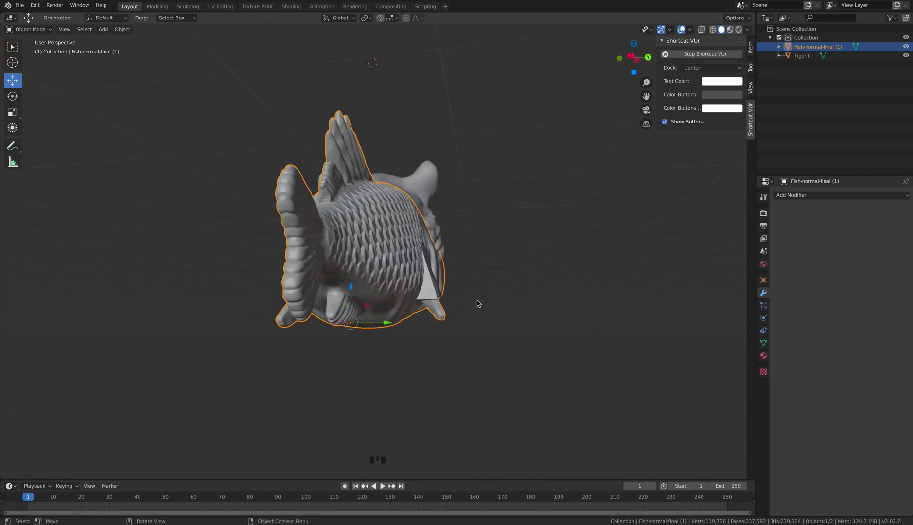
middle_click_drag(504, 278, 229, 311)
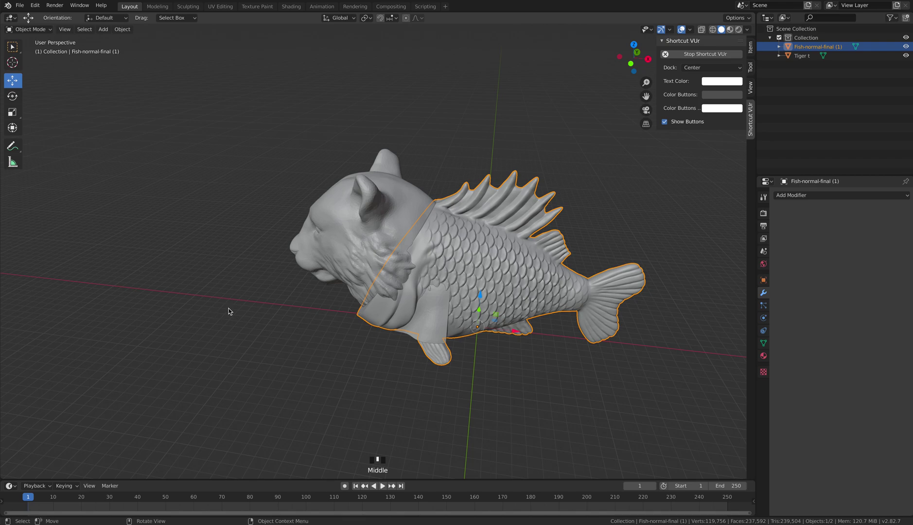
Step: Enlarge the tiger head slightly in front view and move it about 3.7 m in X and -3.9 m in Z over the fish's cut end
left_click(350, 278)
key("KP_1")
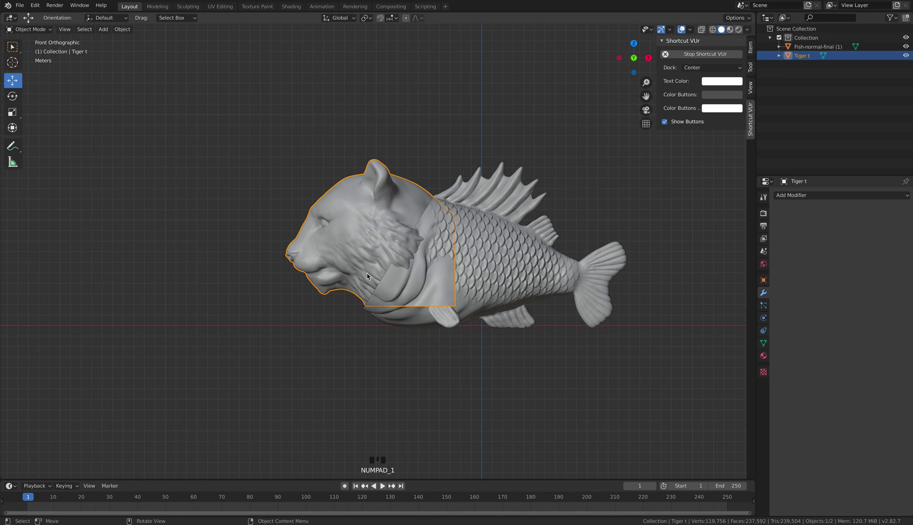
key("s")
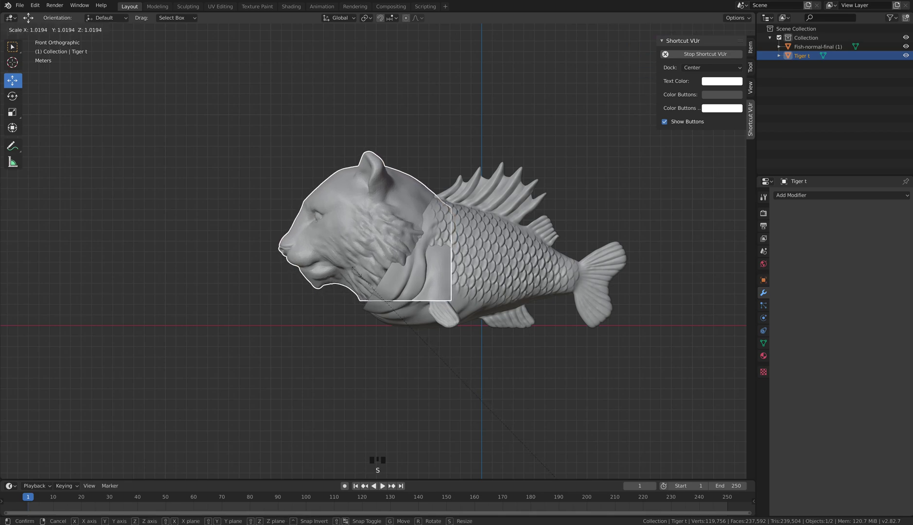
left_click(318, 247)
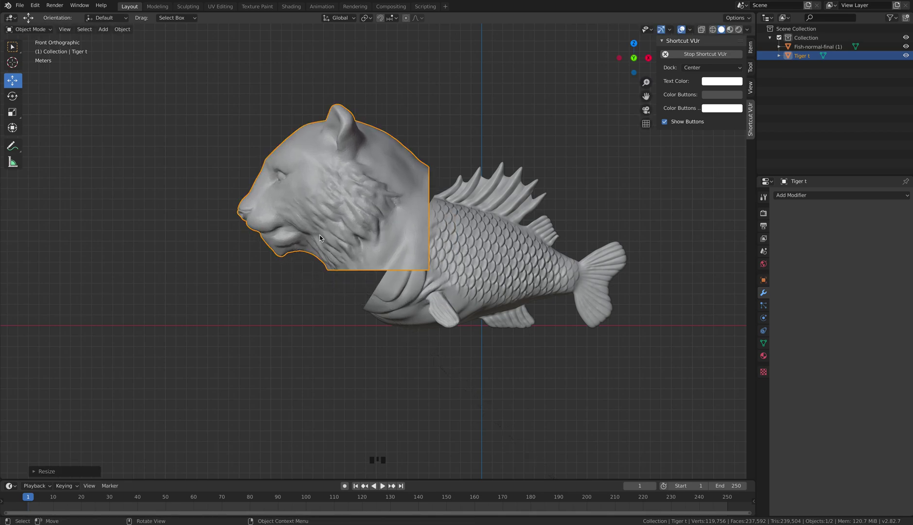
key("g")
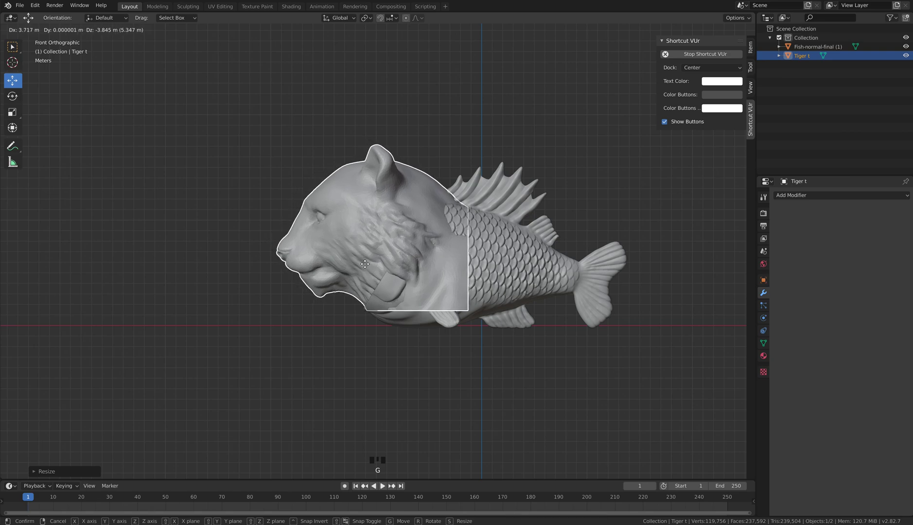
left_click(365, 265)
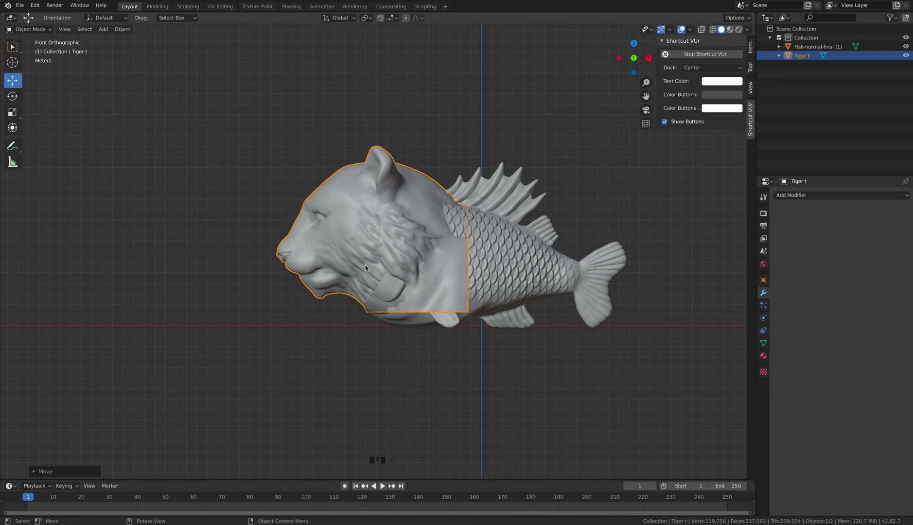
Step: Shrink the tiger head slightly and reposition it so its neck overlaps the front of the fish's body
key("g")
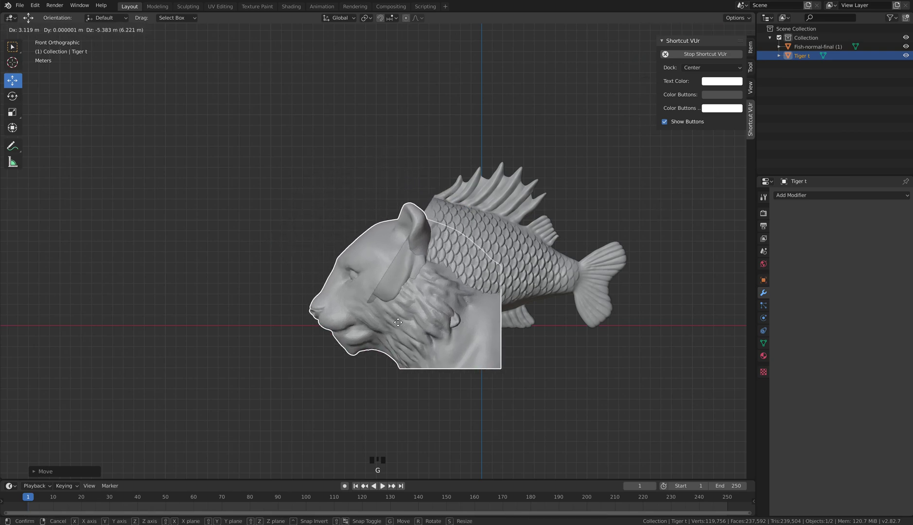
left_click(304, 235)
key("s")
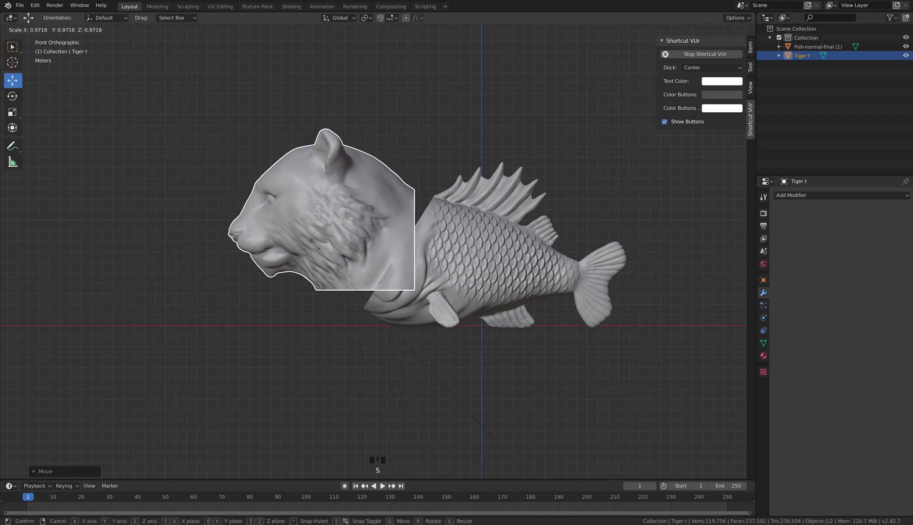
left_click(334, 254)
key("g")
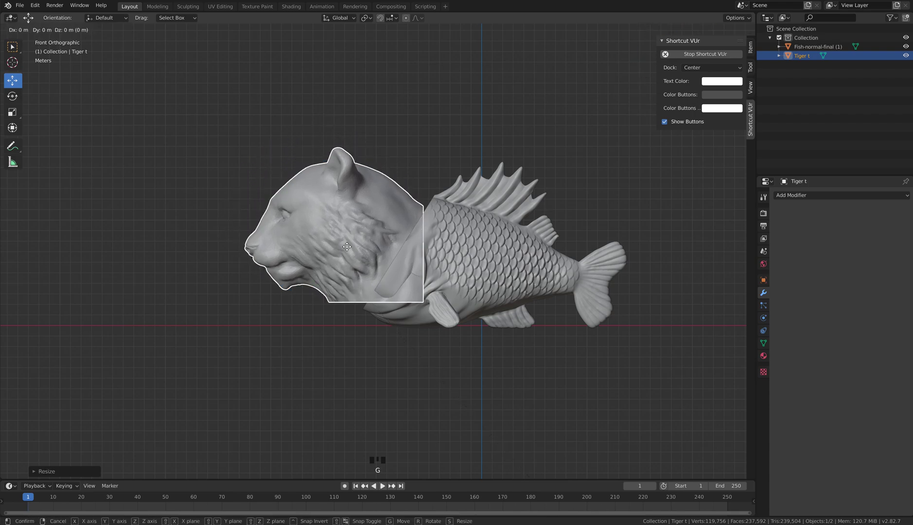
left_click(369, 256)
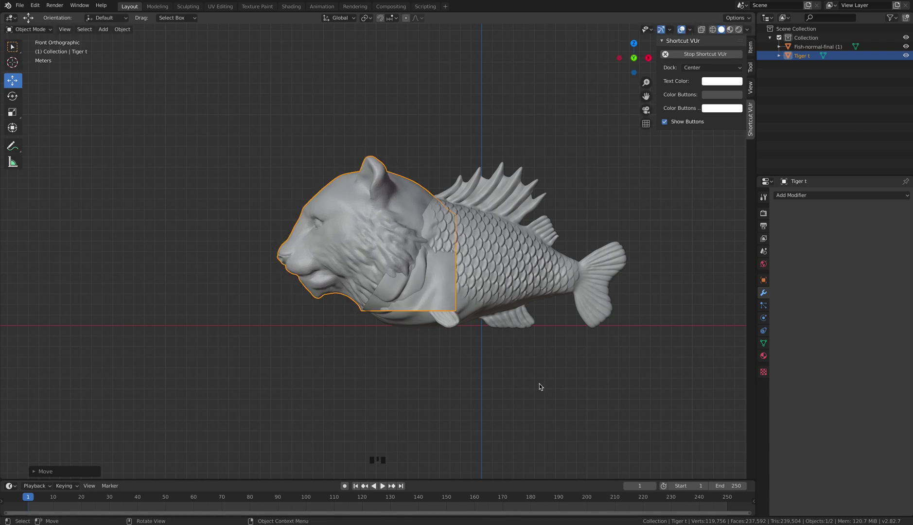
Step: Examine how the tiger's neck overlaps the fish's body from an angle and from behind
left_click(538, 383)
left_click(371, 228)
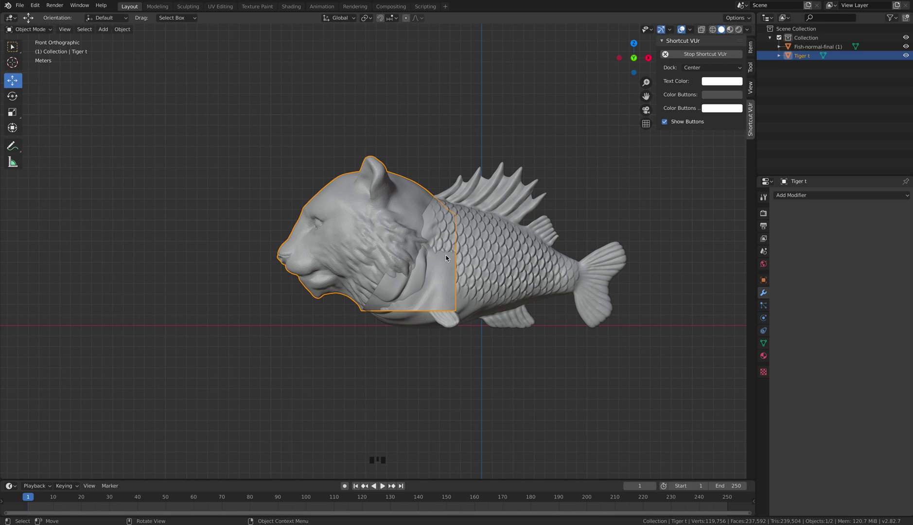
middle_click_drag(450, 276, 475, 305)
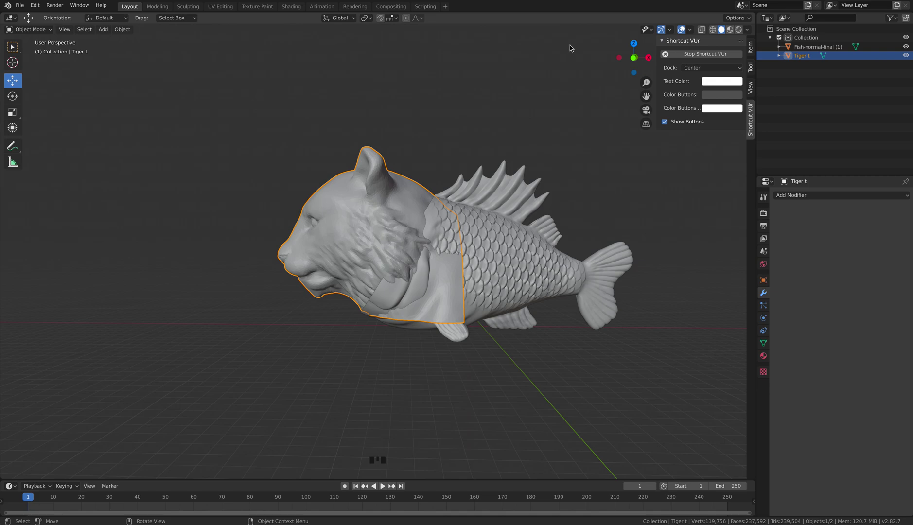
key("KP_1")
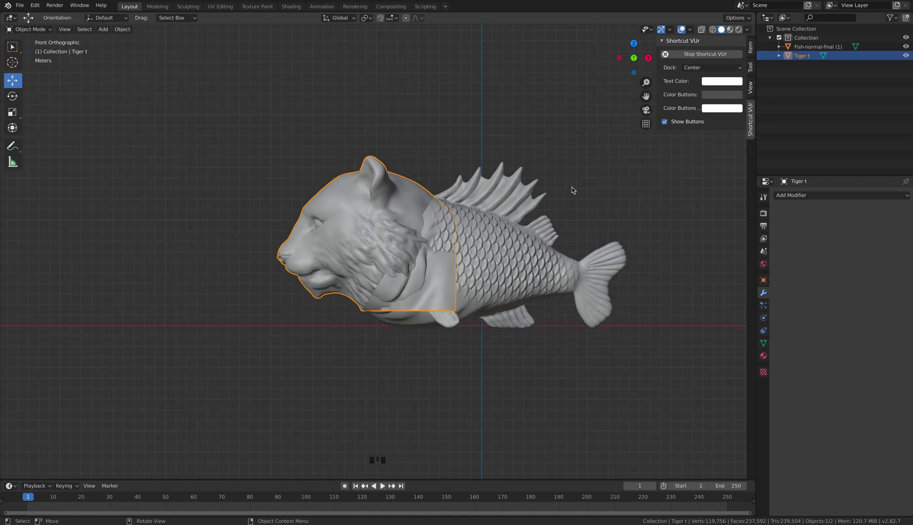
key("KP_3")
key("grave")
left_click(538, 253)
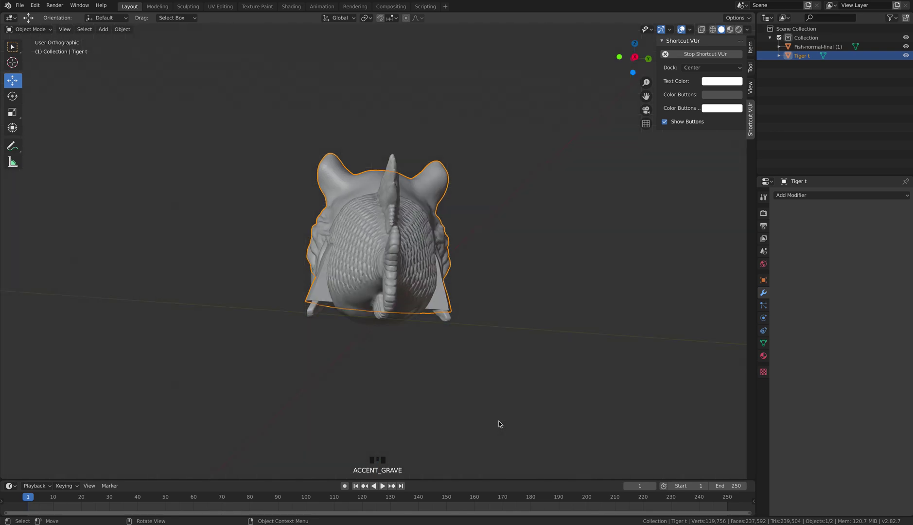
Step: Switch the tiger head to Edit Mode in front view
key("KP_1")
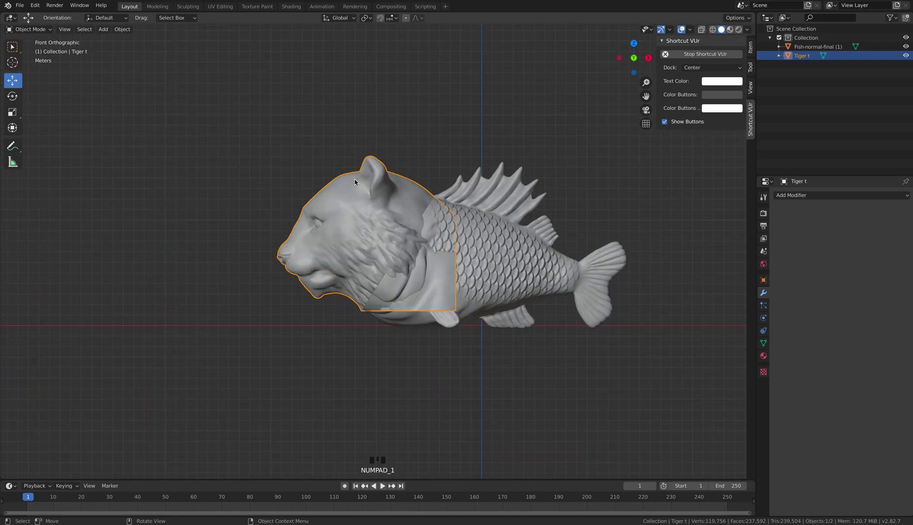
left_click(46, 31)
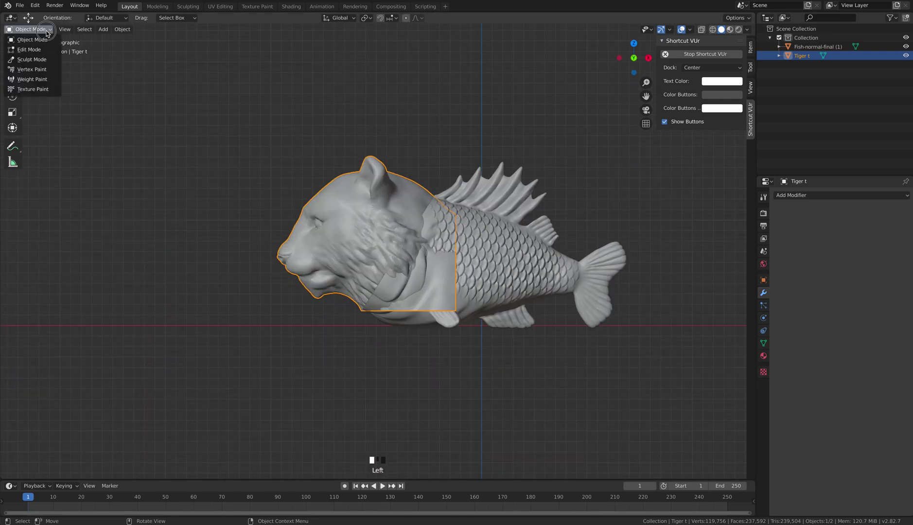
left_click(29, 50)
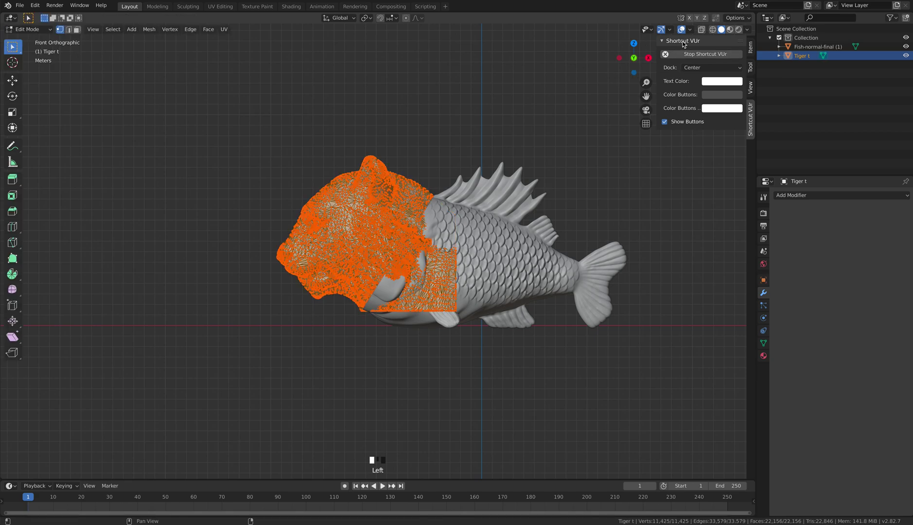
Step: With X-ray on, box-select the rear lower neck vertices in front view and scale them to about 0.77 in right view
left_click(701, 30)
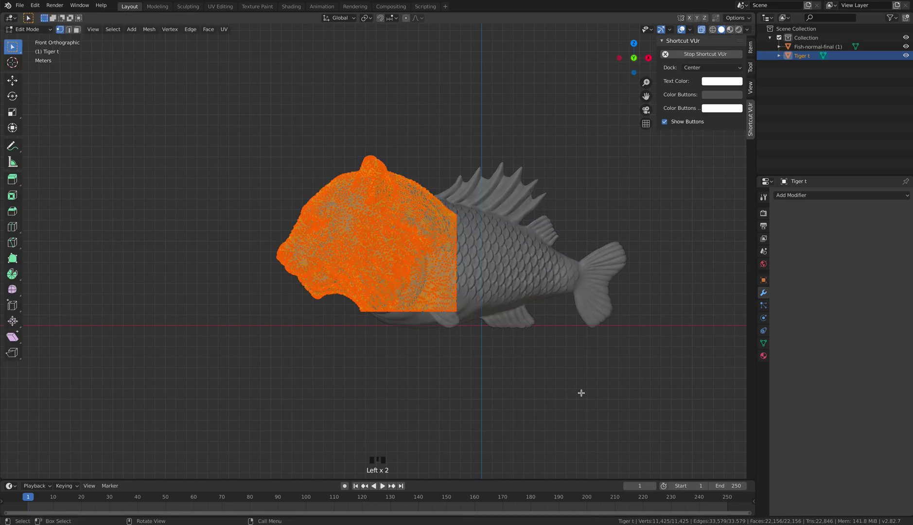
left_click(580, 392)
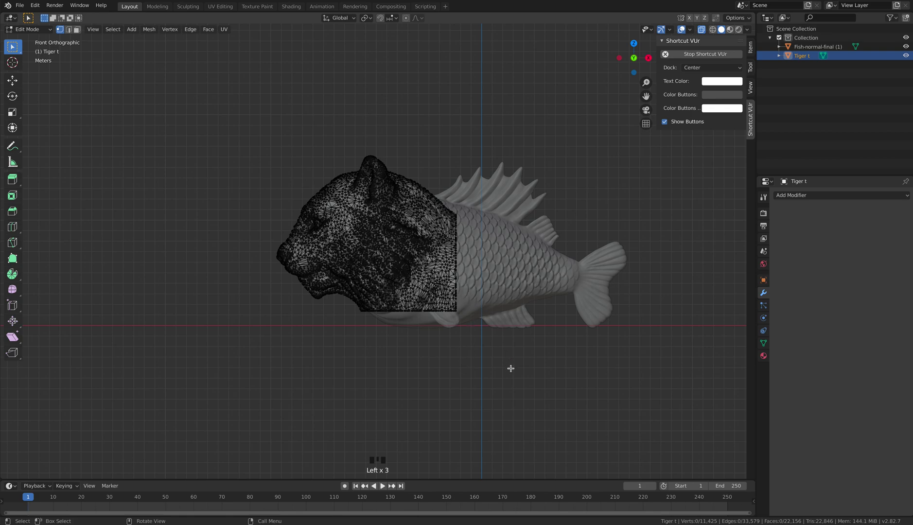
left_click_drag(417, 364, 516, 251)
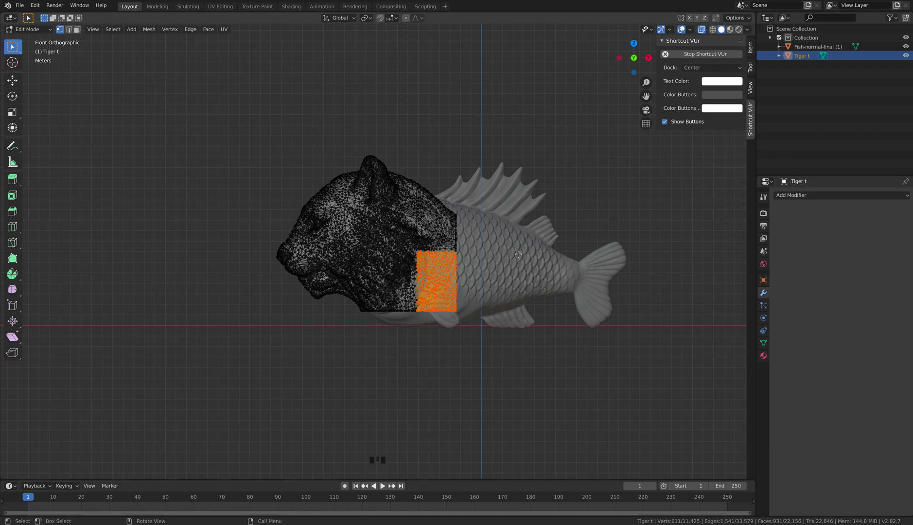
key("KP_3")
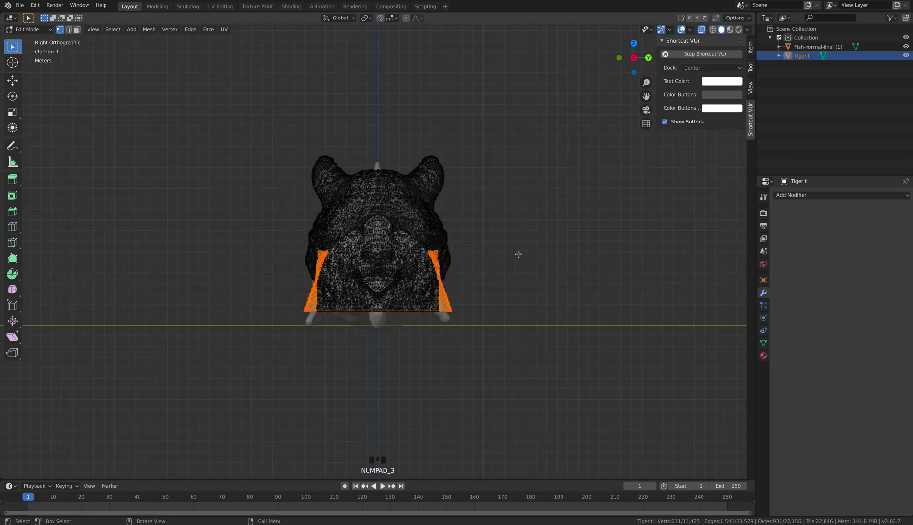
key("s")
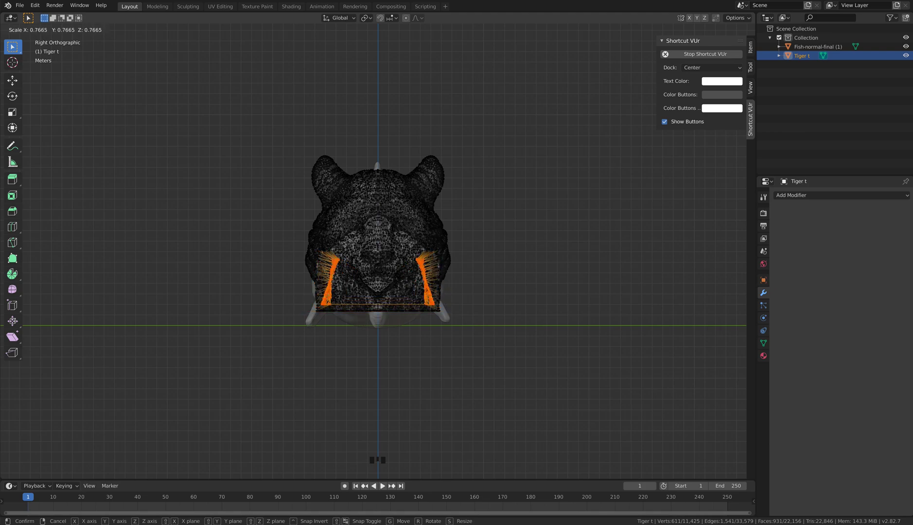
left_click(422, 290)
Step: Deselect the neck mesh, return to Object Mode with X-ray off, and examine the neck overlap from the side and below
middle_click_drag(406, 364, 501, 369)
scroll(167, 137, "down", 1)
left_click(93, 62)
left_click(29, 29)
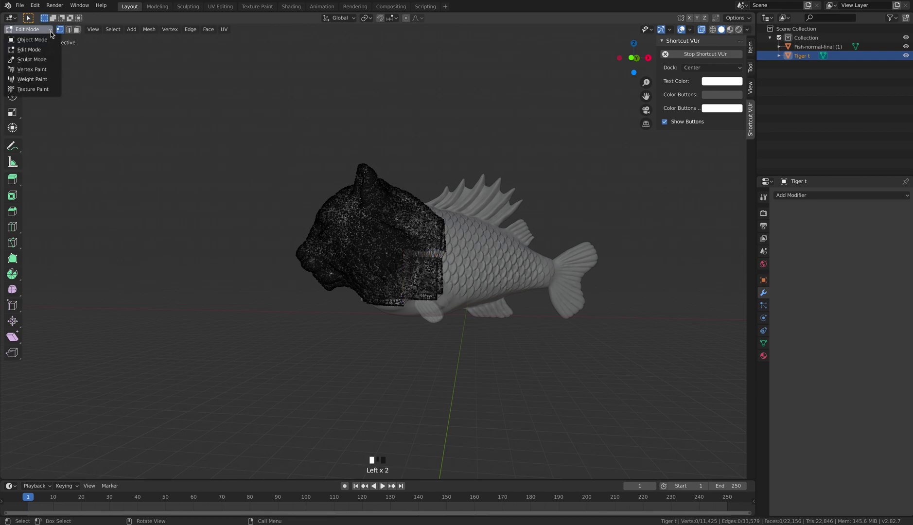
left_click(22, 34)
mouse_move(488, 367)
middle_mouse_down()
mouse_move(486, 348)
mouse_move(464, 332)
mouse_move(497, 367)
middle_mouse_up()
left_click(702, 30)
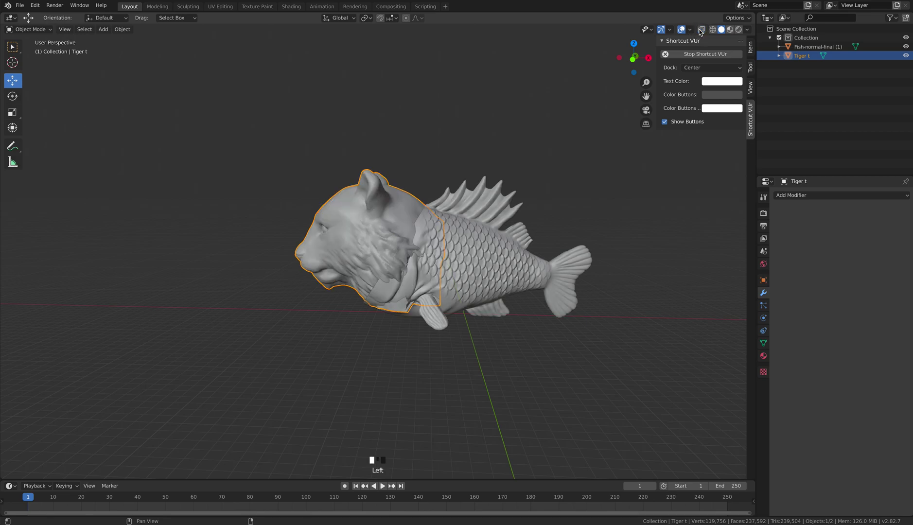
middle_click_drag(461, 300, 478, 252)
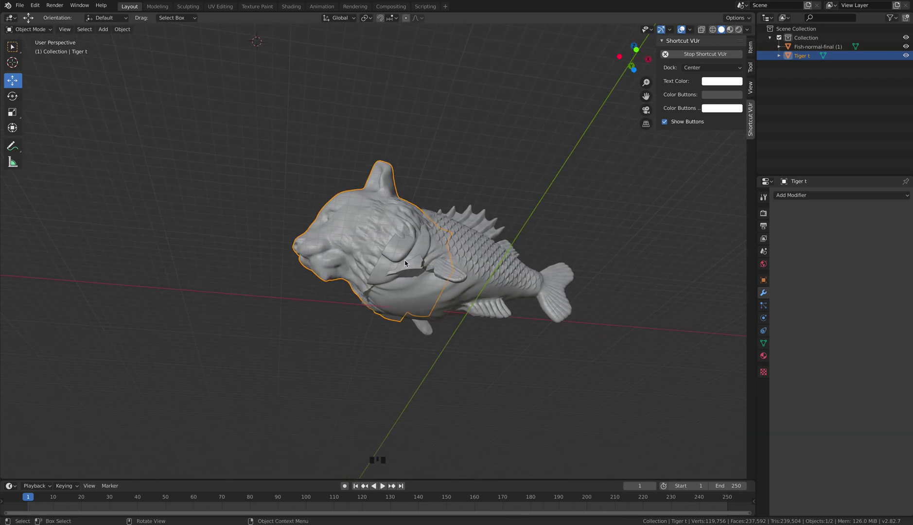
middle_click_drag(432, 281, 410, 324)
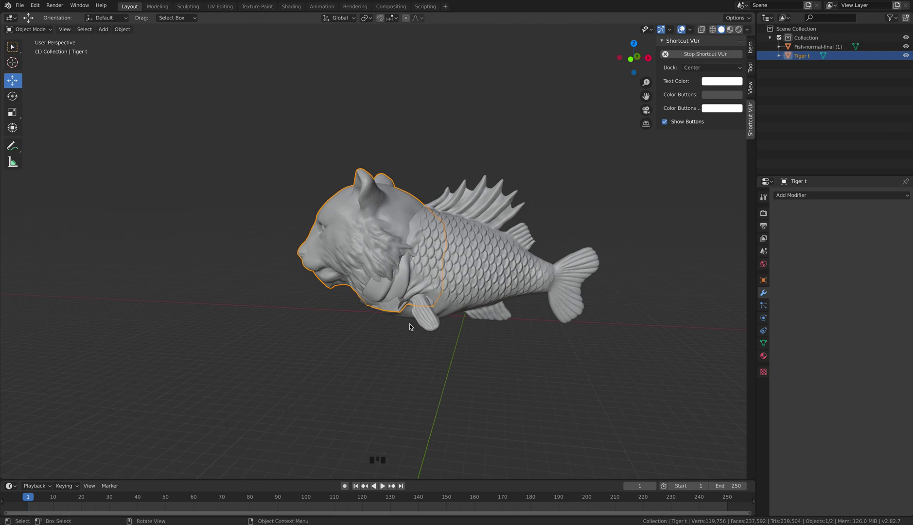
Step: In Edit Mode with X-ray on, box-select the neck's lower rear edge in front view and scale it to about 0.92 in right view
key("KP_1")
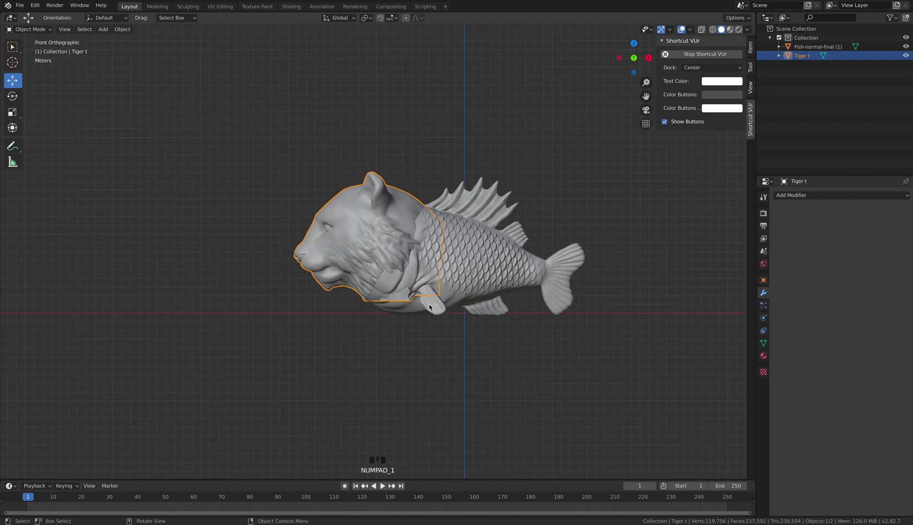
scroll(449, 320, "up", 4)
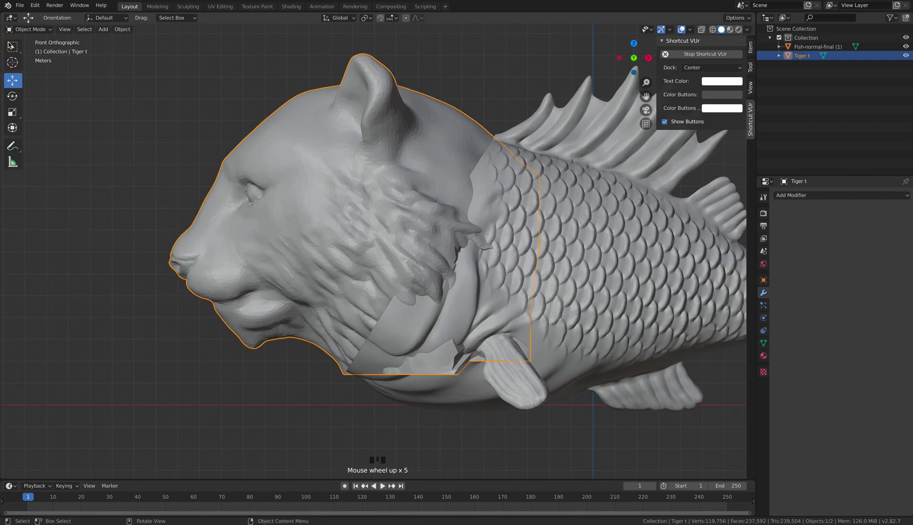
left_click(701, 29)
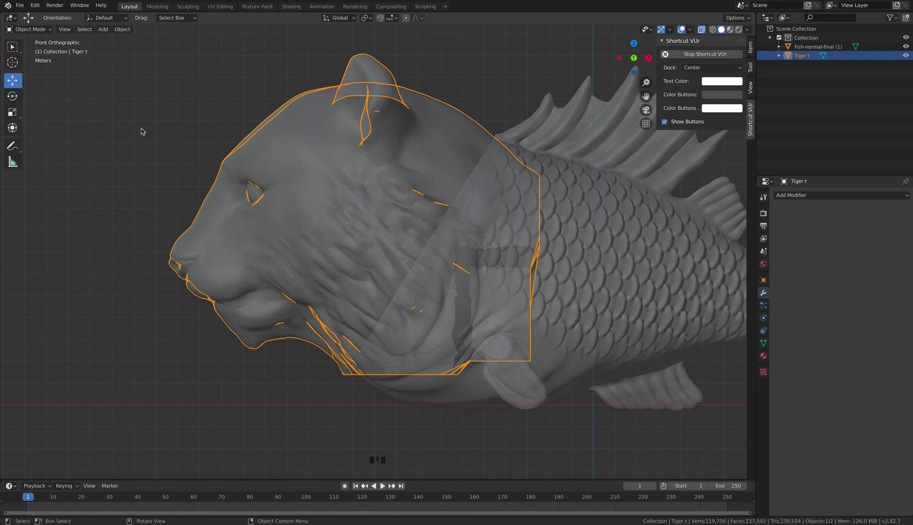
left_click(30, 29)
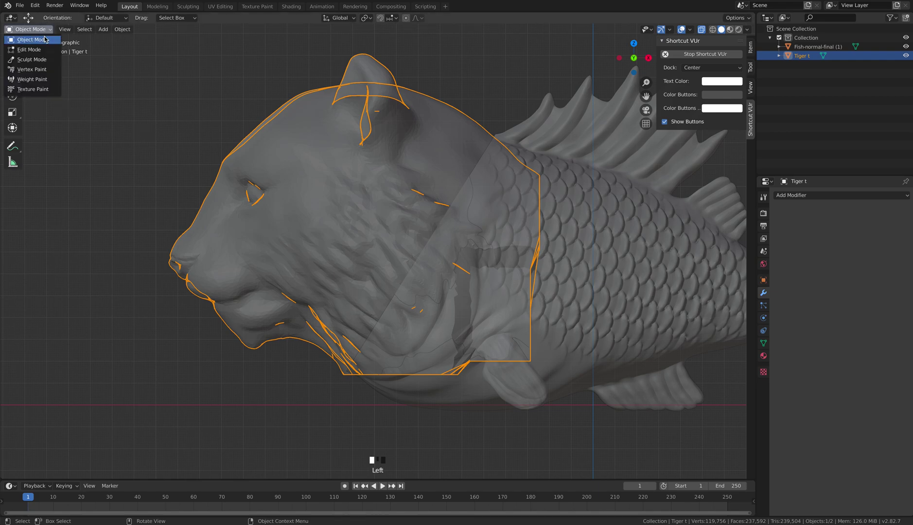
left_click(31, 49)
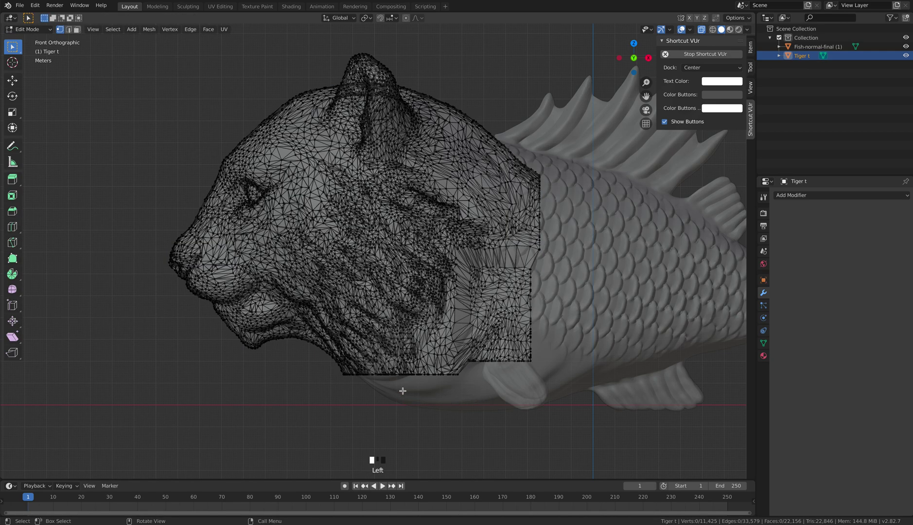
left_click_drag(412, 399, 535, 337)
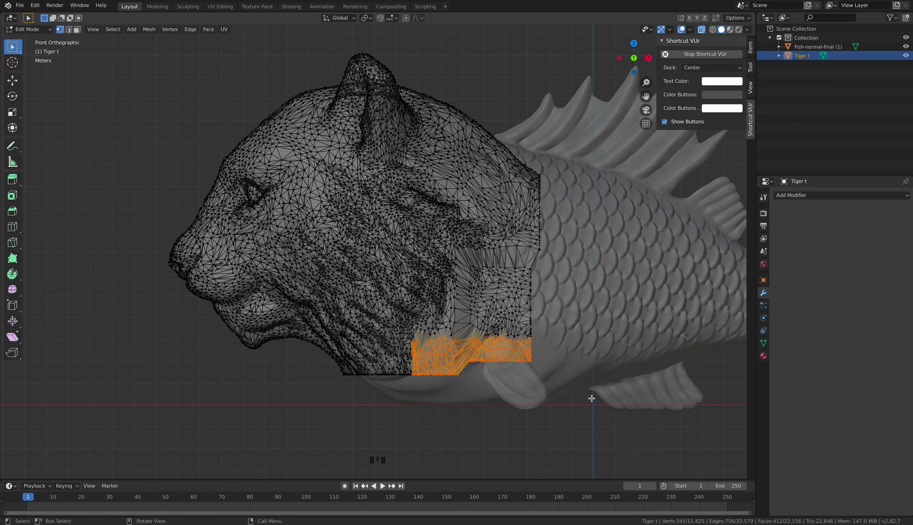
key("KP_3")
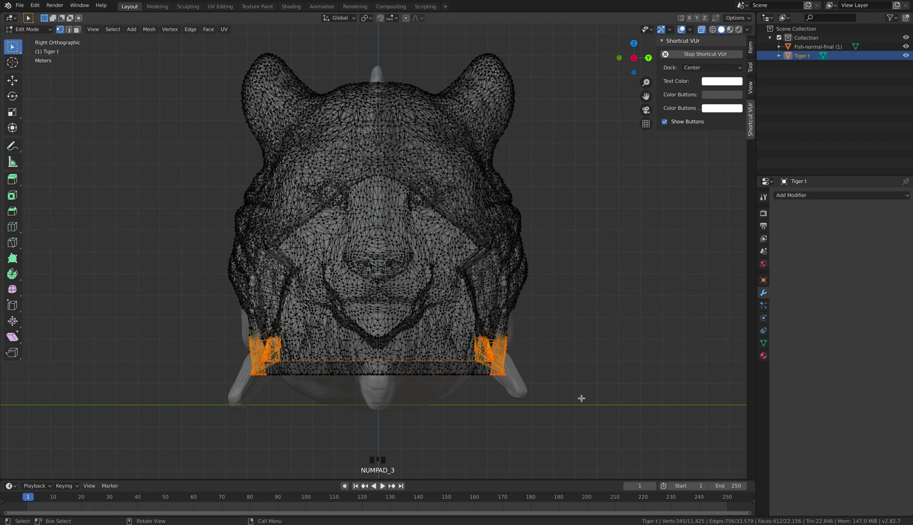
key("s")
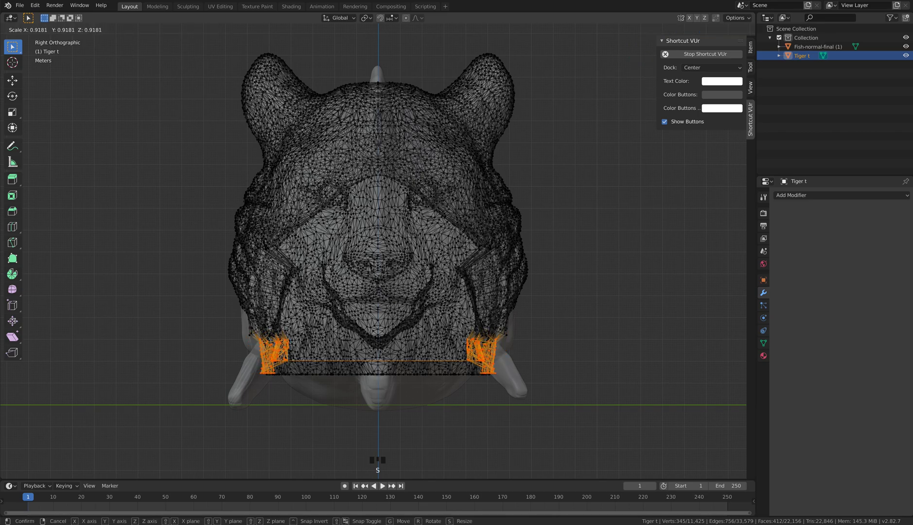
left_click(385, 361)
Step: Clear the vertex selection, switch back to Object Mode without X-ray, and check the neck's lower edge against the fish's body
middle_click_drag(385, 360, 410, 385)
scroll(410, 385, "down", 4)
left_click(418, 385)
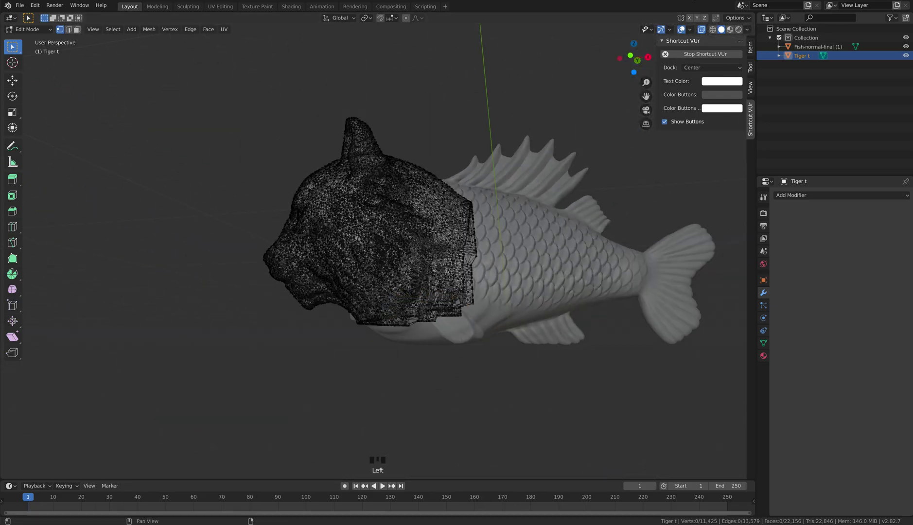
left_click(702, 29)
left_click(29, 30)
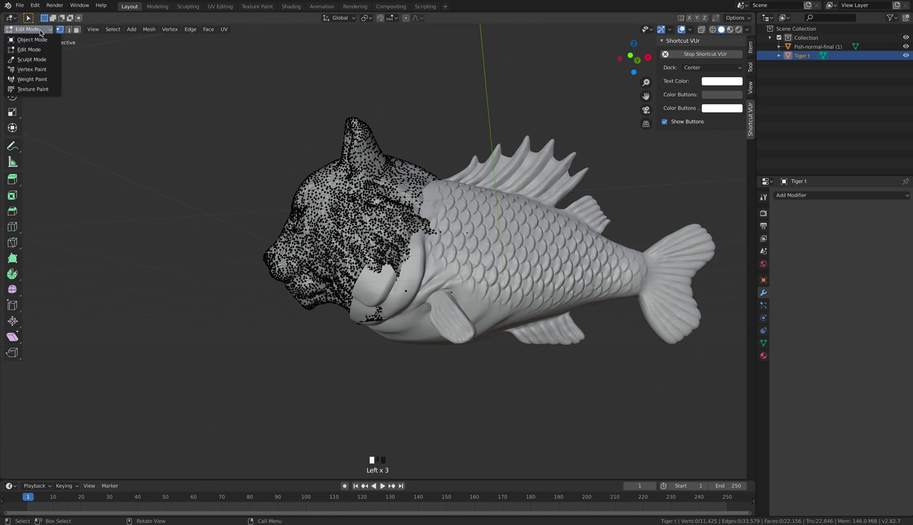
left_click(30, 30)
mouse_move(323, 209)
middle_mouse_down()
mouse_move(393, 213)
mouse_move(359, 216)
mouse_move(318, 189)
mouse_move(335, 215)
middle_mouse_up()
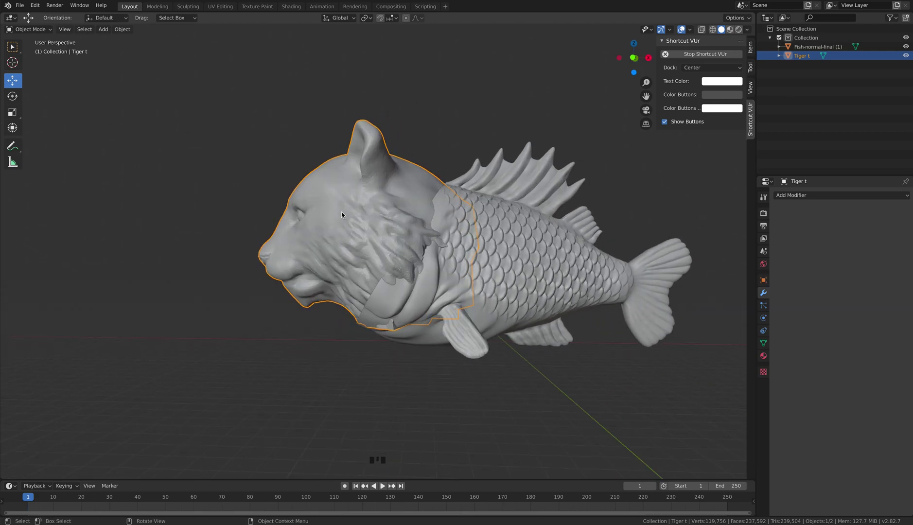
Step: Put the tiger head into Edit Mode in front view
key("KP_1")
left_click(29, 29)
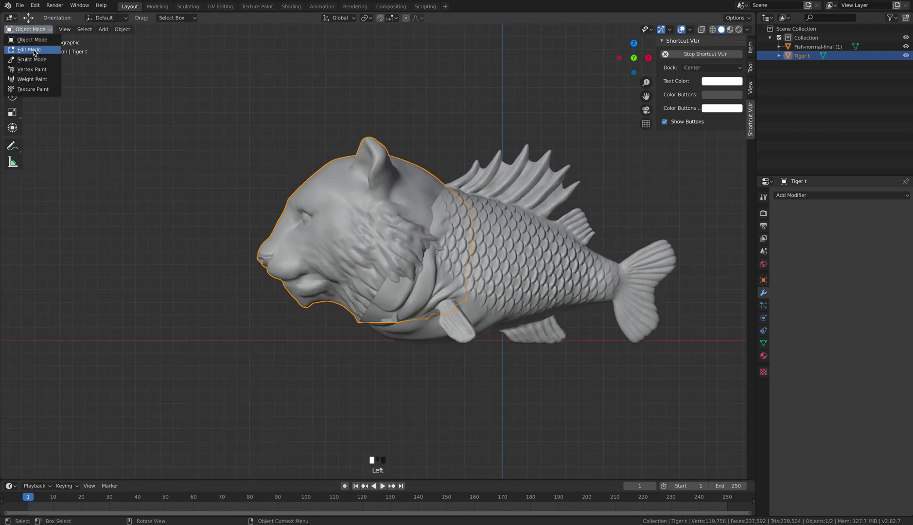
left_click(33, 51)
key("c")
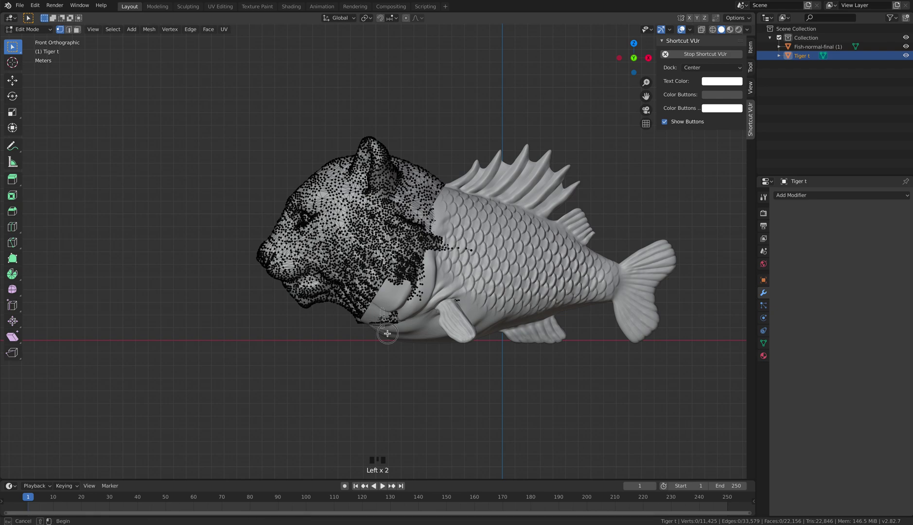
left_click_drag(395, 321, 380, 319)
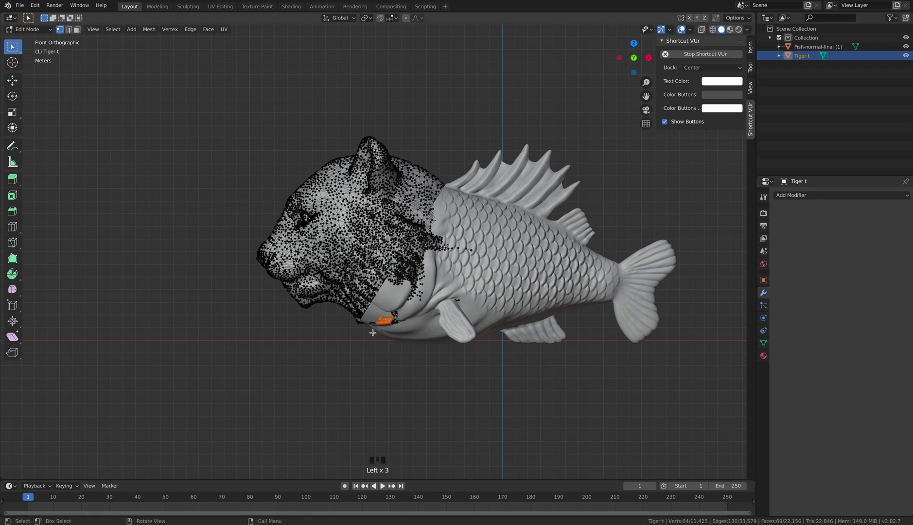
left_click_drag(411, 331, 372, 314)
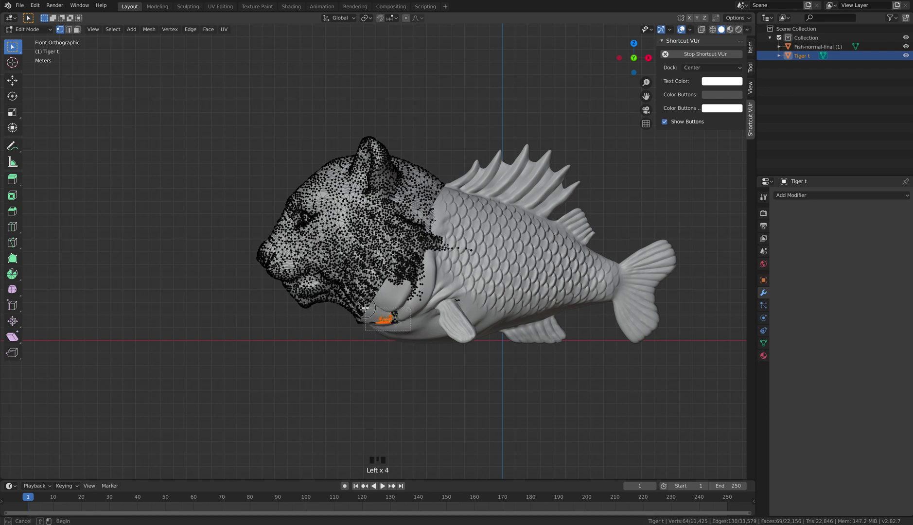
left_click(409, 329)
left_click_drag(409, 330, 369, 305)
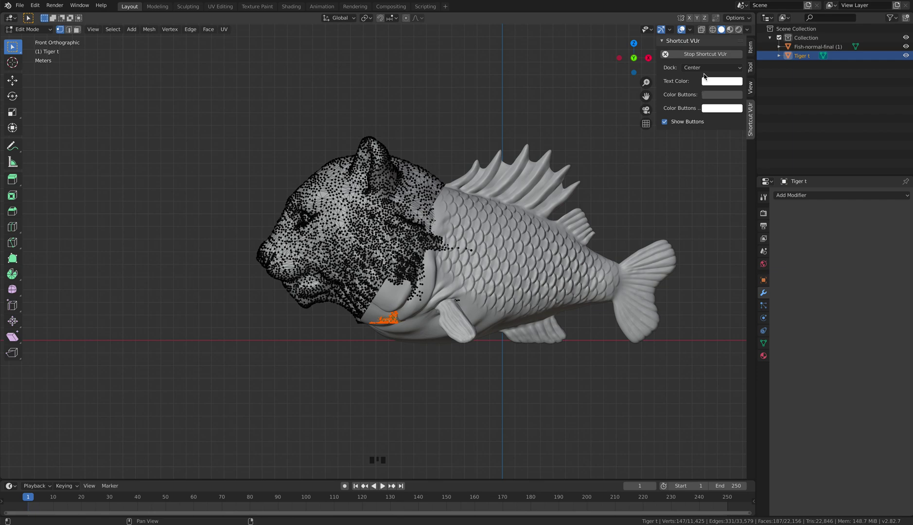
Step: With X-ray on, box-select the vertices along the throat's bottom edge and scale them to about 0.80 in right view
left_click(702, 29)
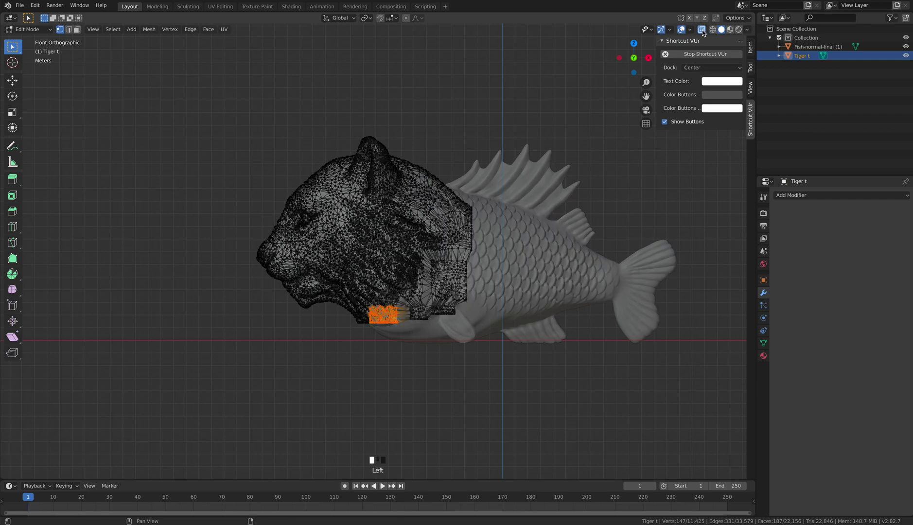
left_click_drag(398, 325, 372, 310)
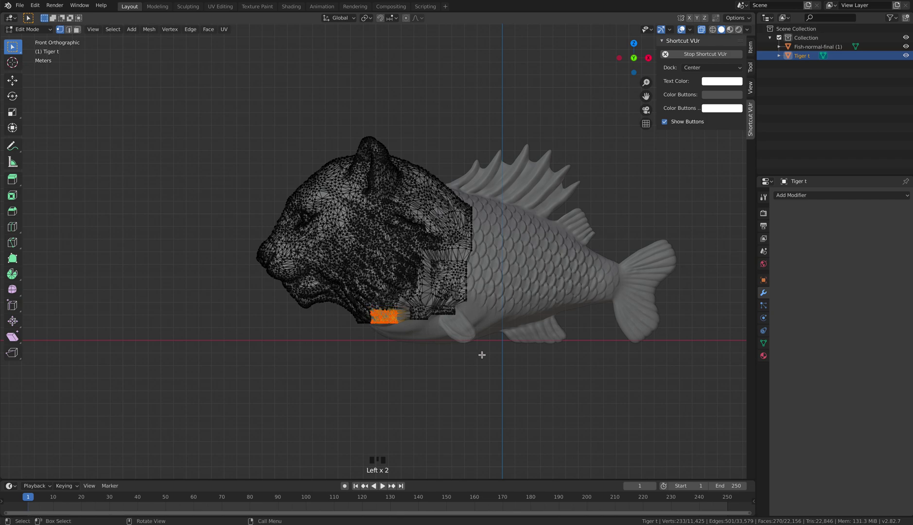
key("KP_3")
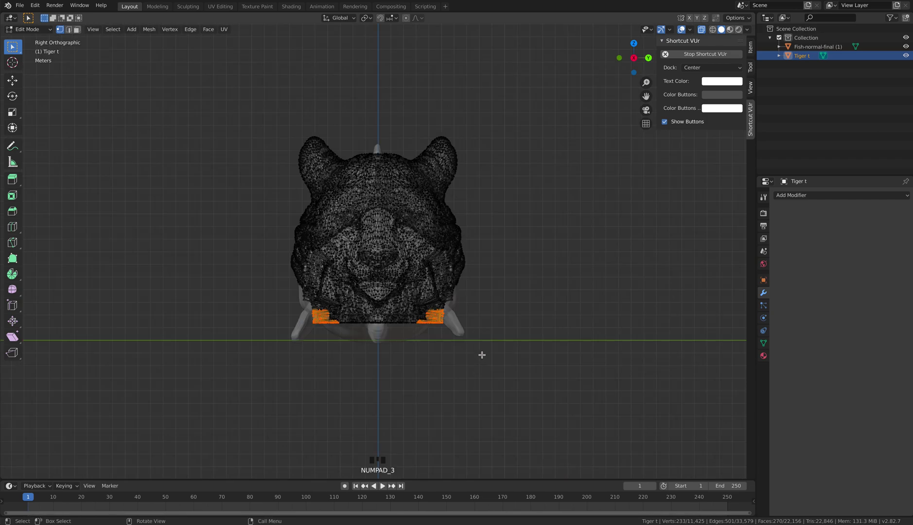
key("s")
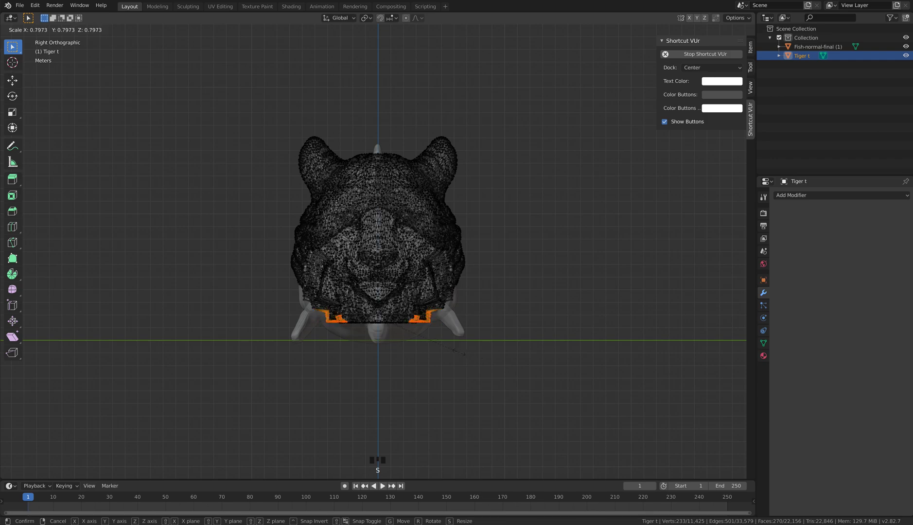
left_click(460, 352)
Step: Return to Object Mode with X-ray off, deselect the tiger head, and inspect its join with the fish from several angles
key("KP_1")
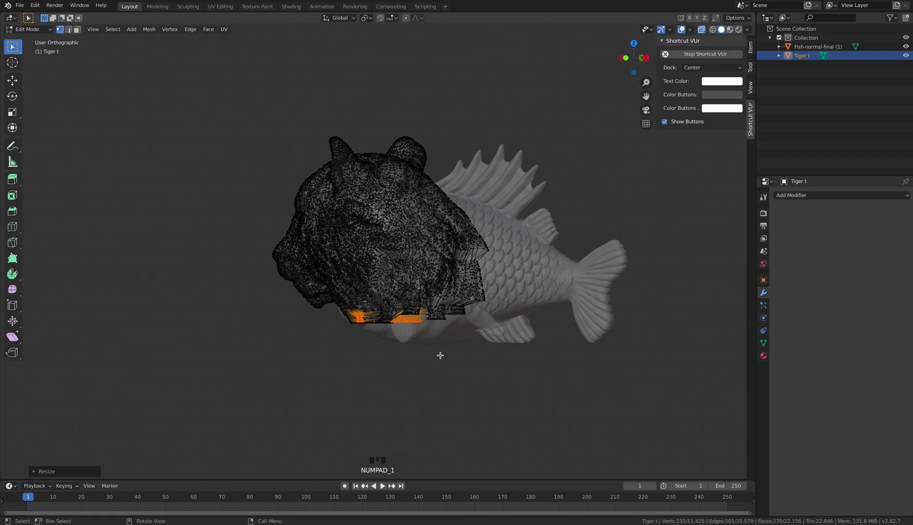
left_click(53, 39)
left_click(29, 29)
left_click(46, 41)
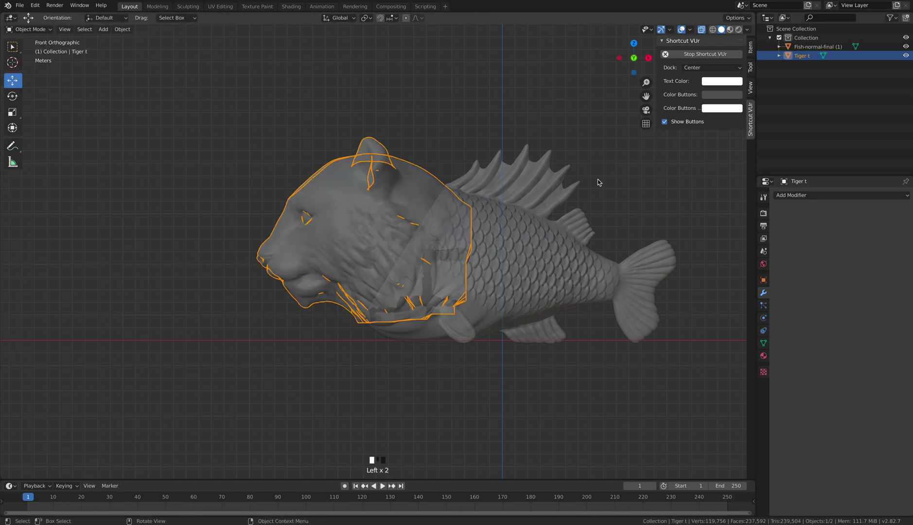
left_click(702, 29)
middle_click_drag(531, 325, 461, 347)
left_click(628, 376)
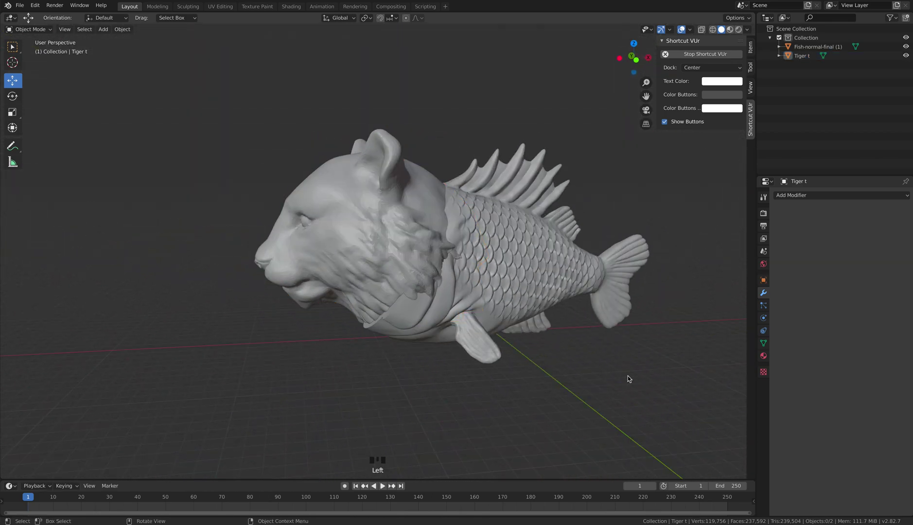
scroll(569, 360, "down", 2)
middle_click_drag(548, 336, 512, 333)
Step: Select the tiger head in front view and add a Boolean modifier to it
left_click(367, 218)
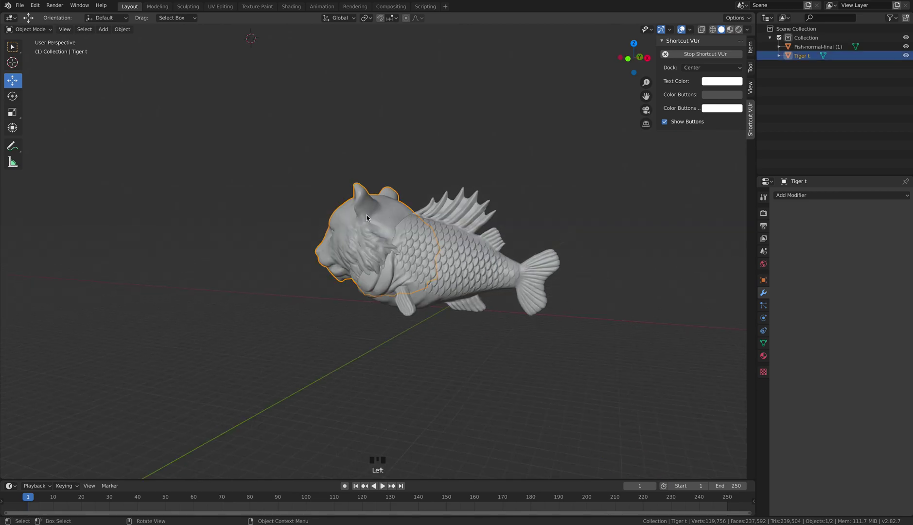
key("KP_1")
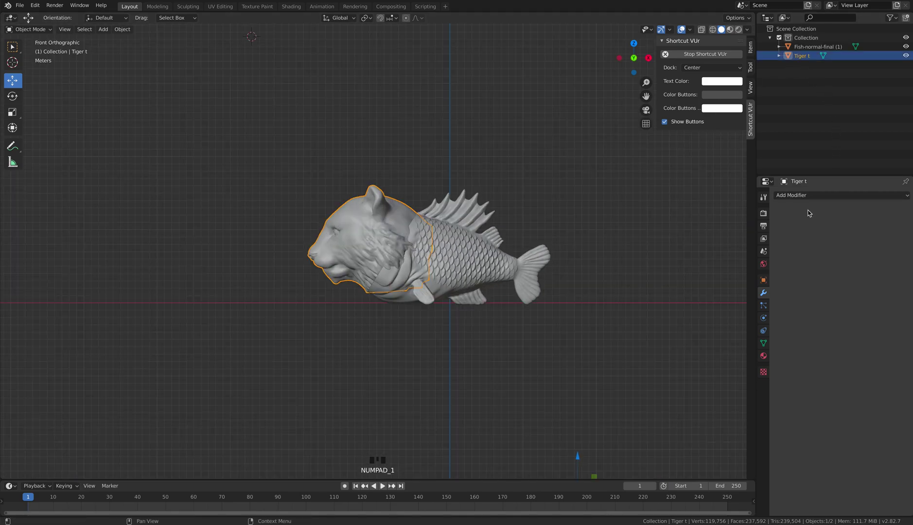
left_click(836, 194)
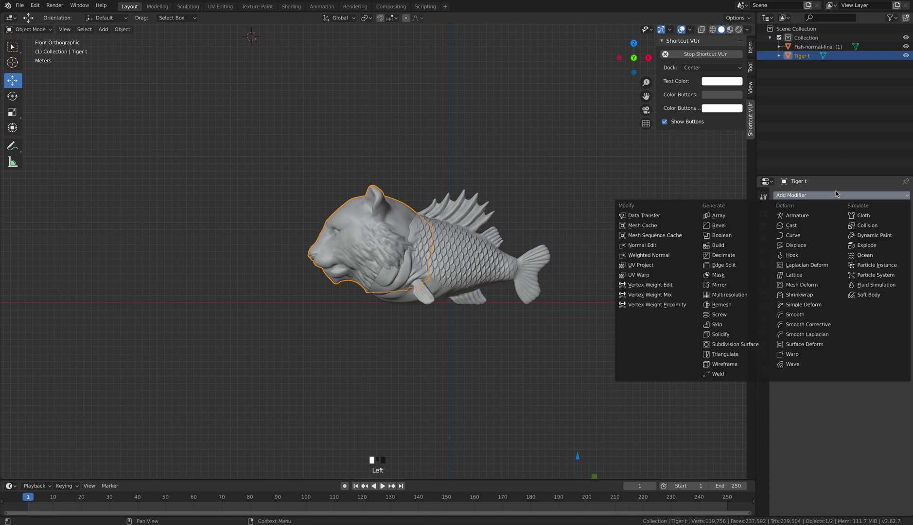
left_click(730, 194)
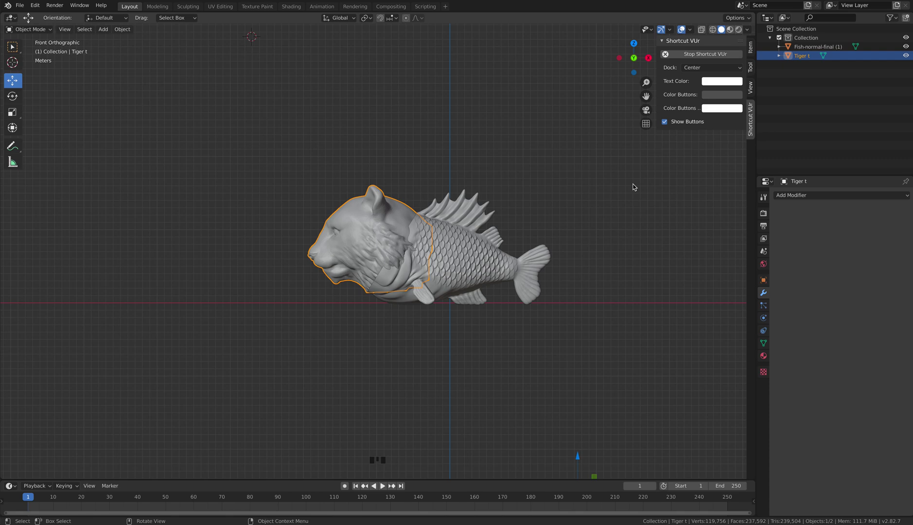
left_click(812, 195)
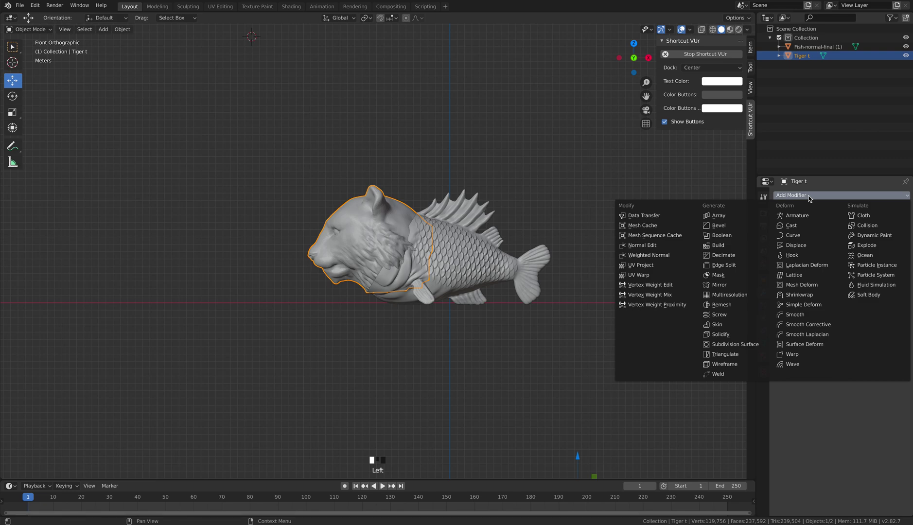
left_click(740, 237)
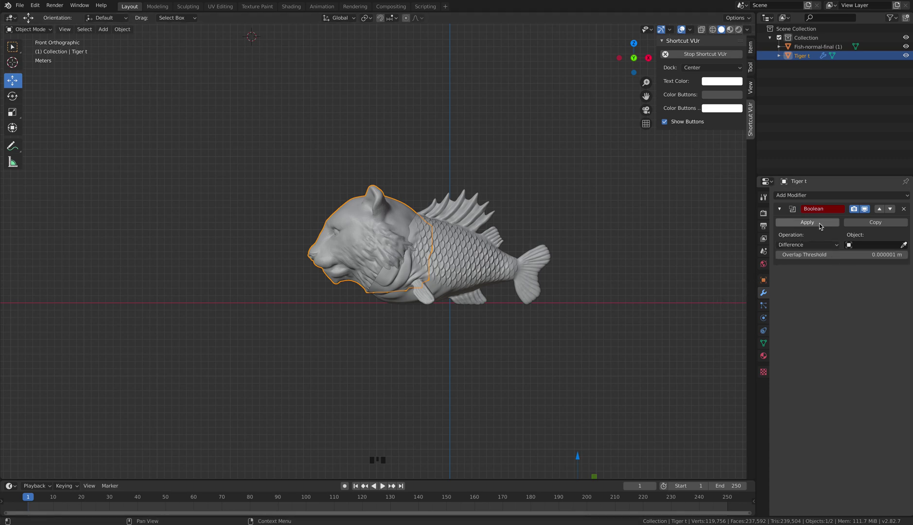
Step: Set the Boolean operation to Union with Fish-normal-final (1) as its object, and deselect the model to check the join
left_click(816, 245)
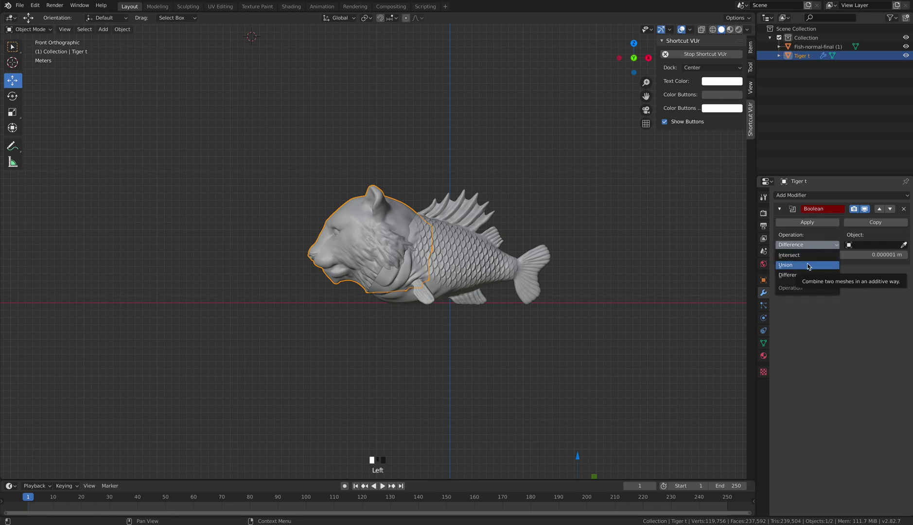
left_click(808, 265)
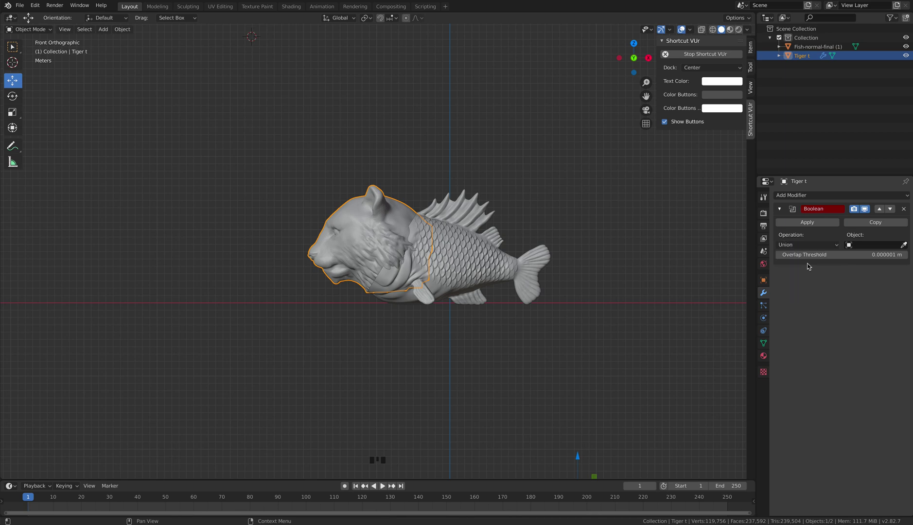
left_click(904, 245)
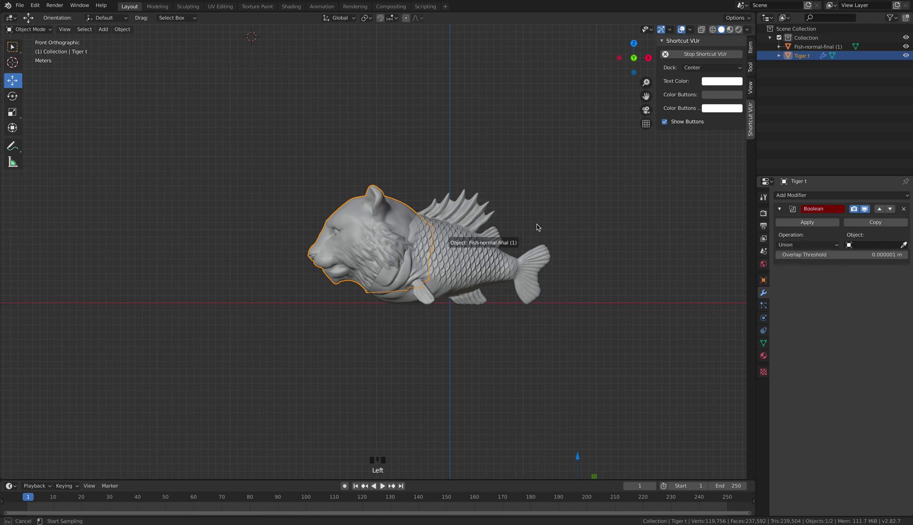
left_click(497, 267)
scroll(525, 299, "up", 5)
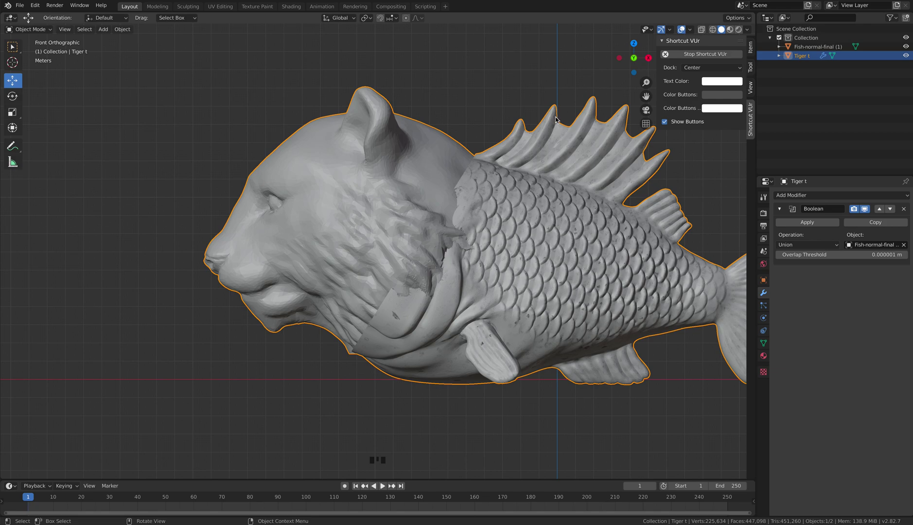
left_click(525, 80)
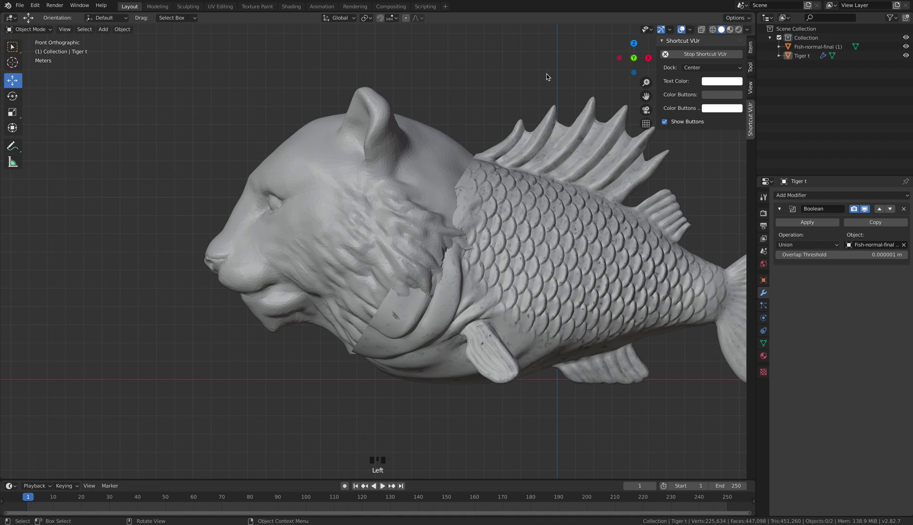
Step: Try moving the tiger head about 8.4 m along negative X and 2 m up, undo the move, and deselect it
left_click(411, 171)
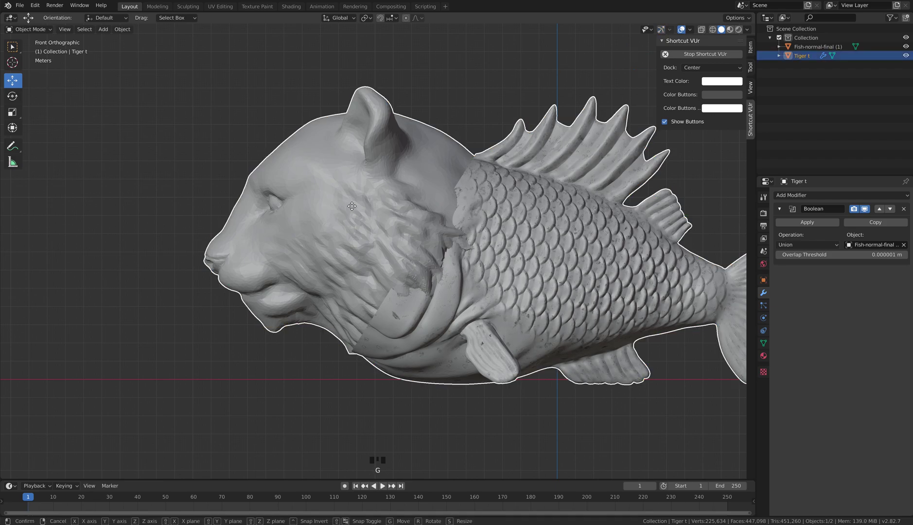
key("g")
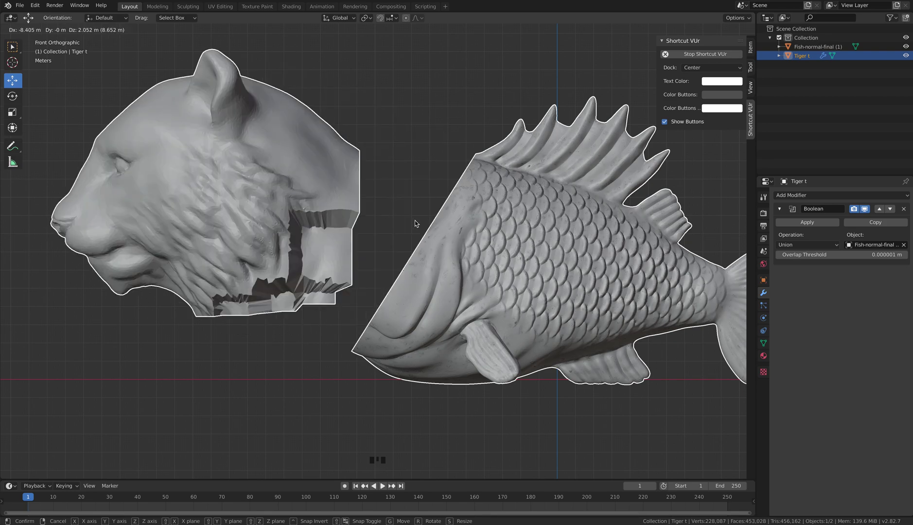
left_click(415, 220)
scroll(415, 220, "down", 3)
key("super")
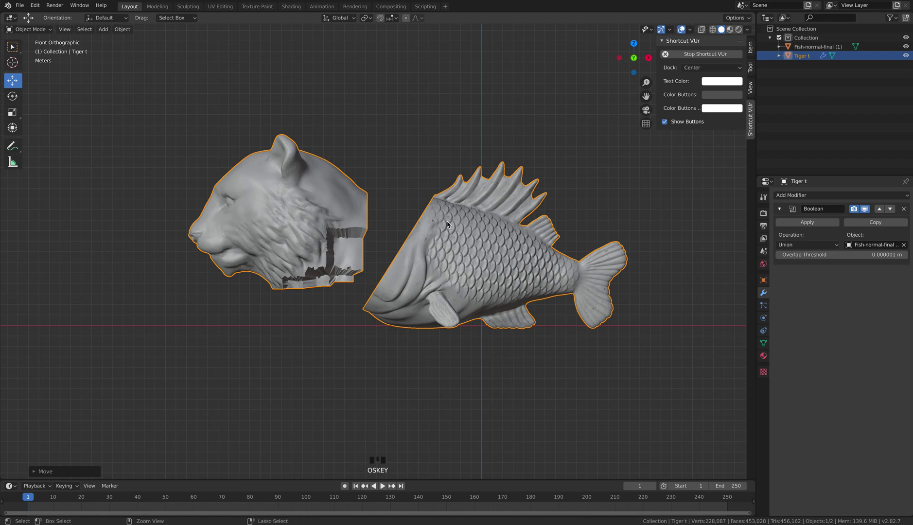
key("super+z")
left_click(672, 204)
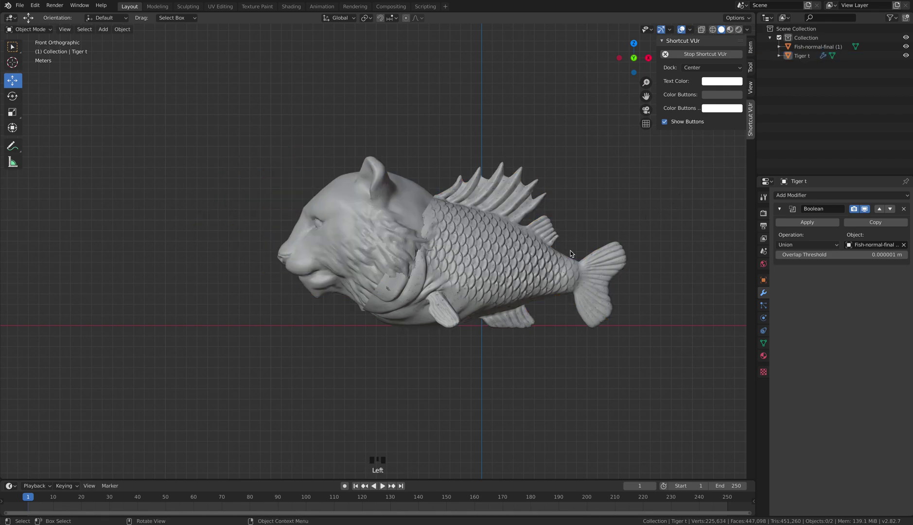
Step: Apply the Boolean modifier and move the united tiger-fish mesh along negative X, clear of the original fish's front
left_click(819, 222)
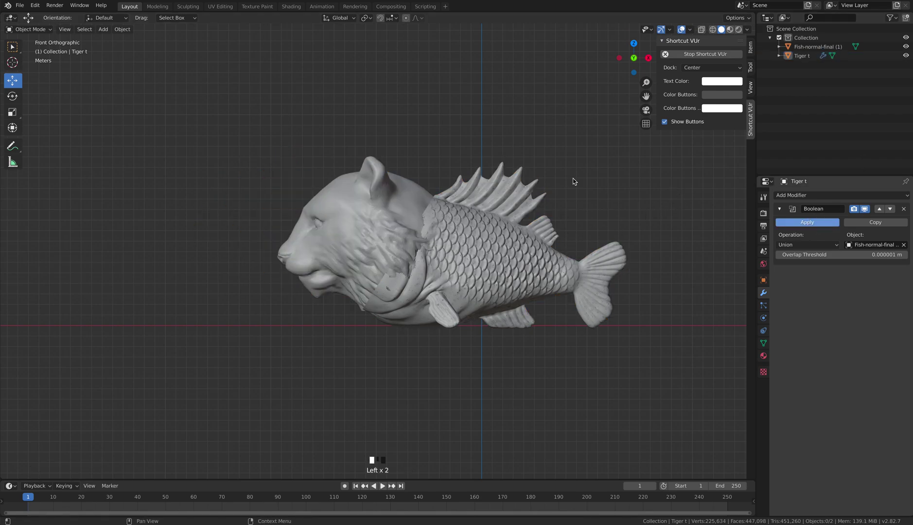
left_click(358, 212)
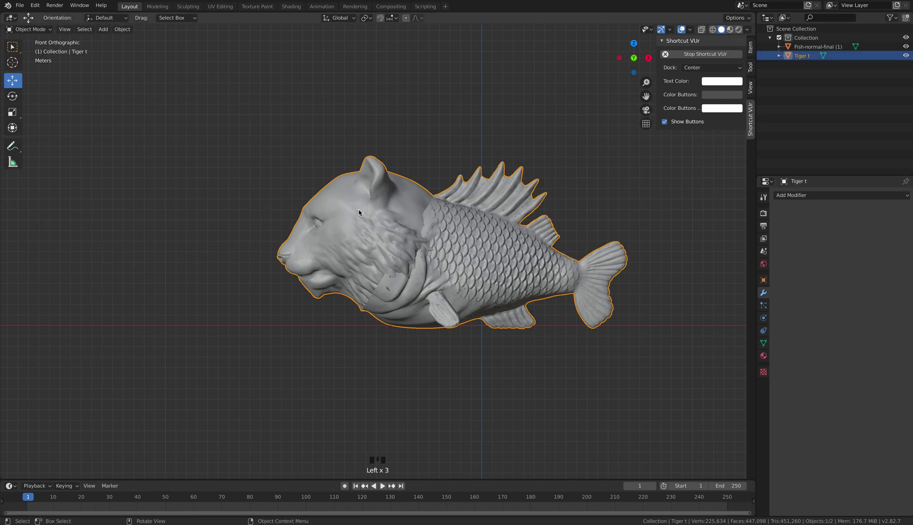
key("g")
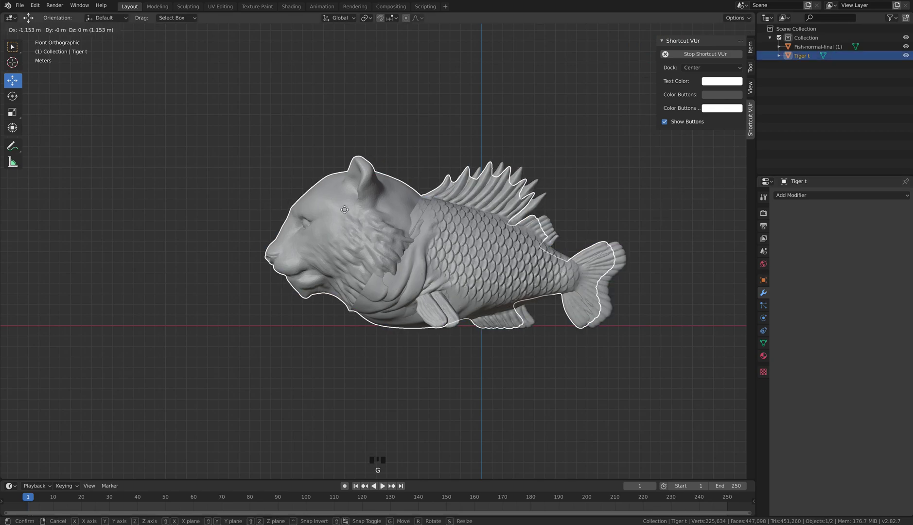
left_click(194, 214)
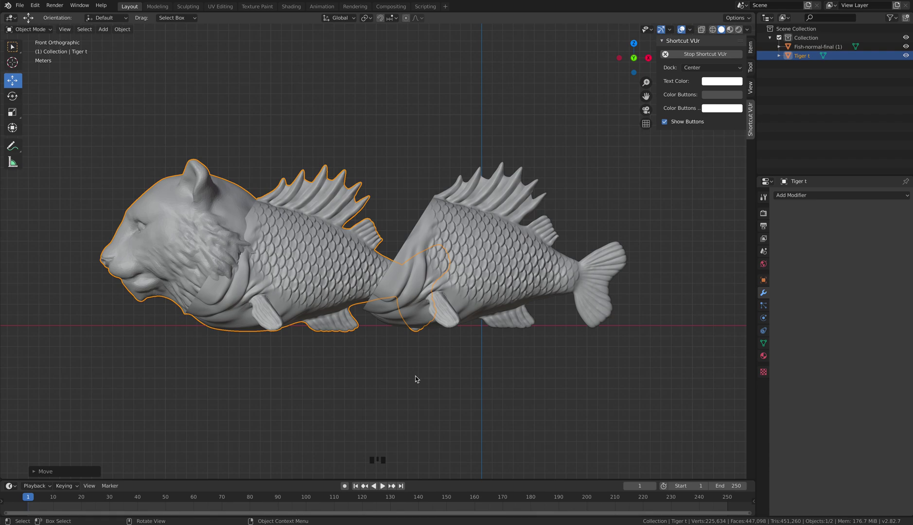
Step: Hide the original fish object and rename the united tiger-fish object as Sachihoko
left_click(521, 229)
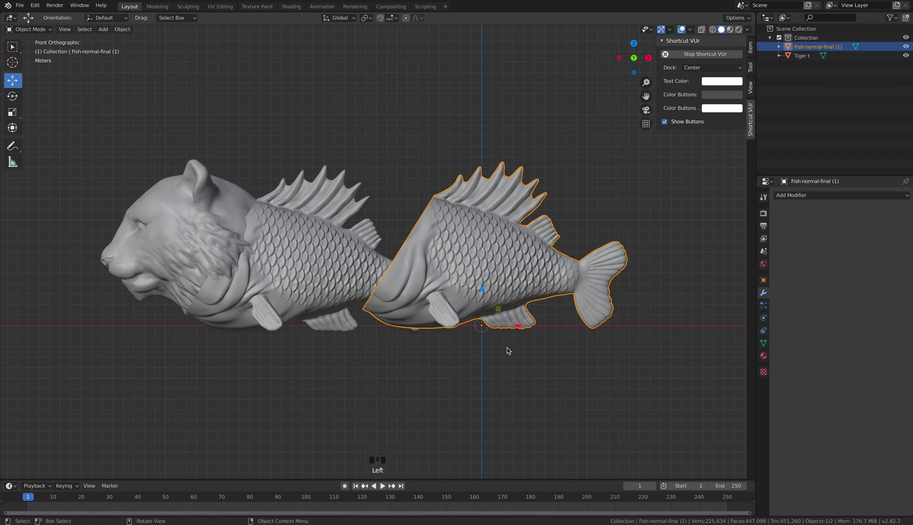
left_click(906, 46)
left_click(808, 58)
left_click(798, 60)
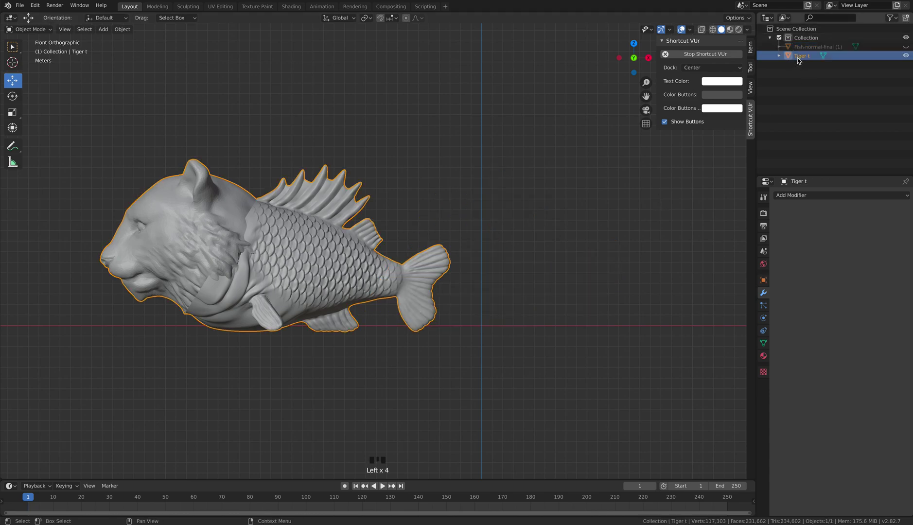
double_click(803, 55)
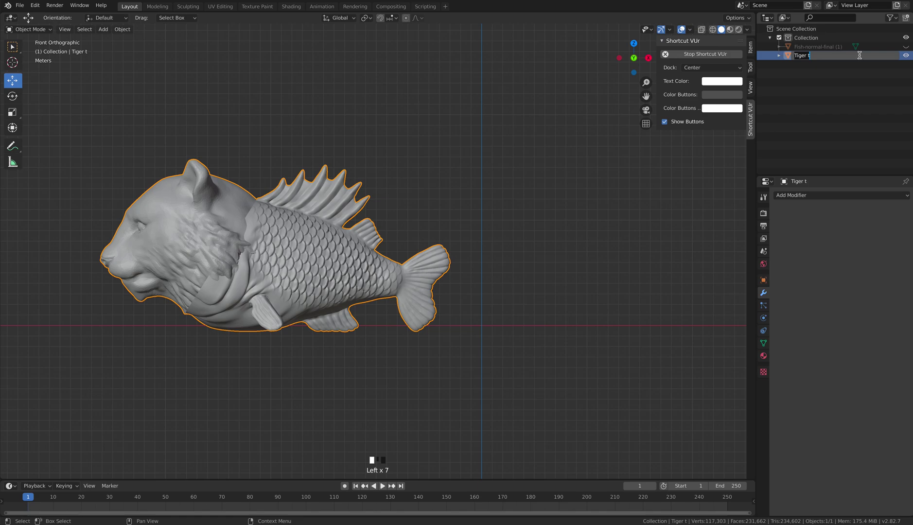
type("Sachihoko")
Step: Move the Sachihoko back about 16.5 m along positive X to the hidden fish's place and view it in perspective
left_click(323, 218)
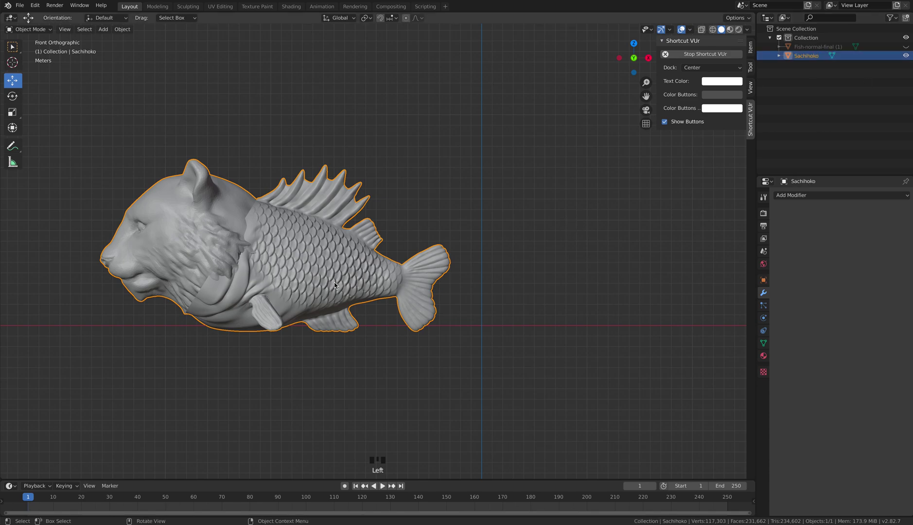
key("g")
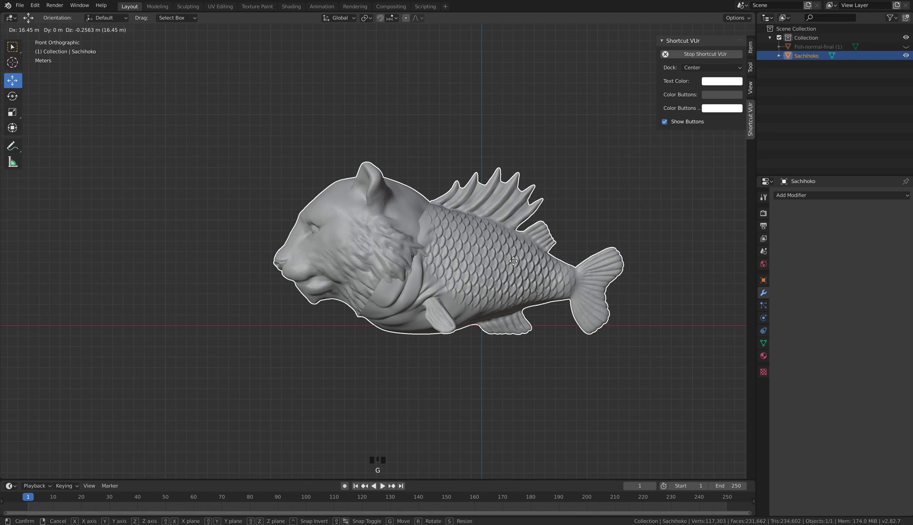
left_click(393, 319)
middle_click_drag(393, 319, 535, 247)
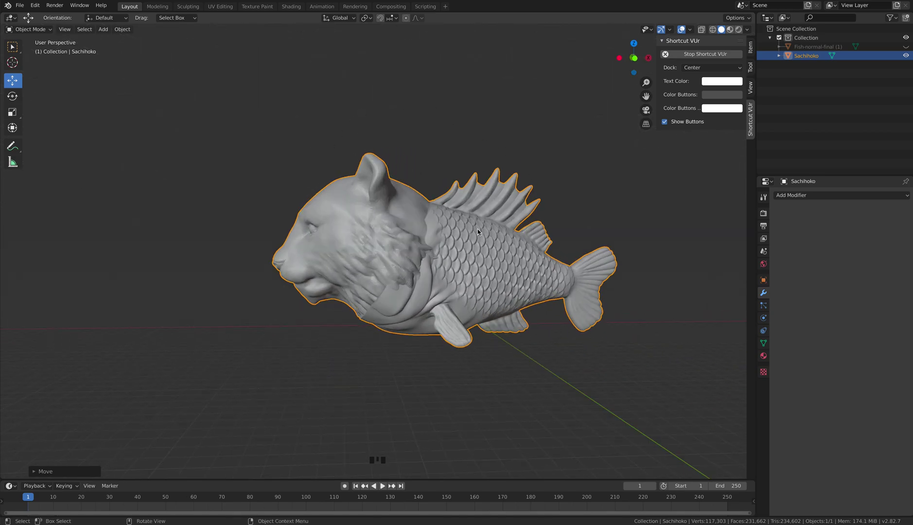